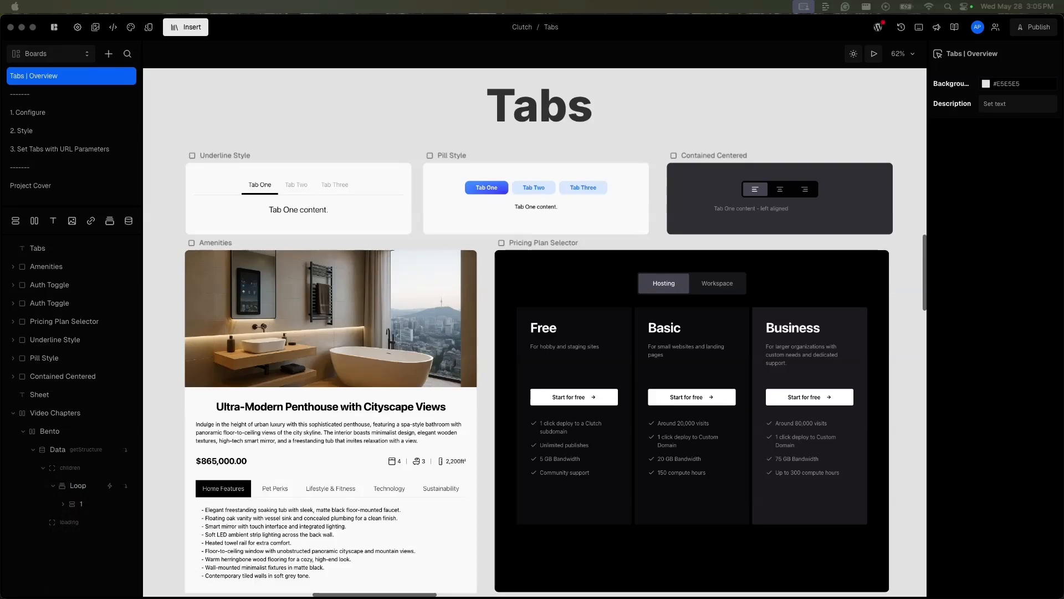
Step: Bring the Video Chapters frame on the Tabs | Overview board into view to read the chapter list
{"action": "left_click", "coordinate": [58, 414]}
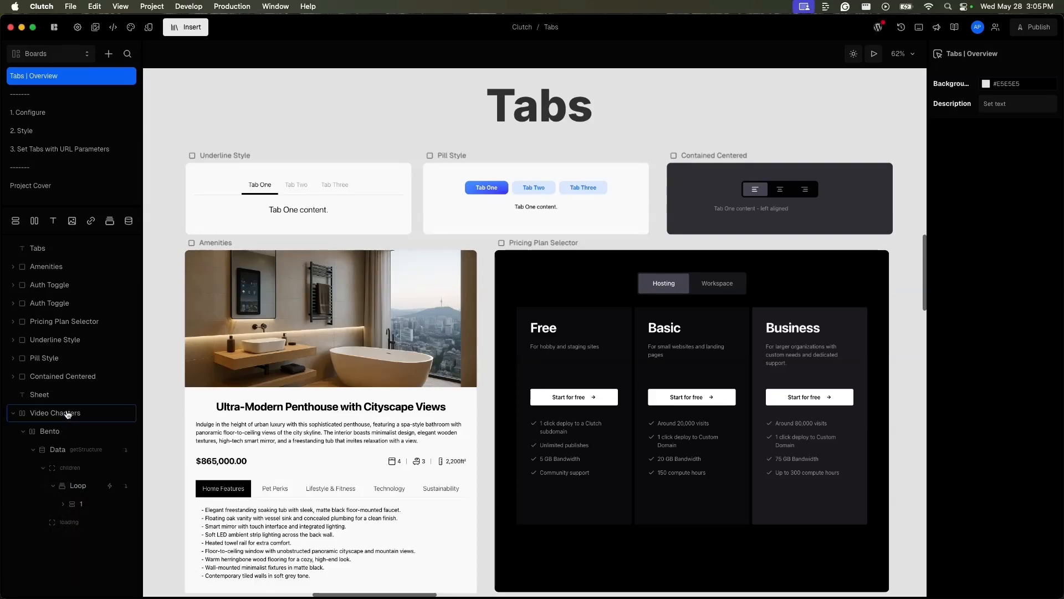
{"action": "left_click", "coordinate": [67, 415]}
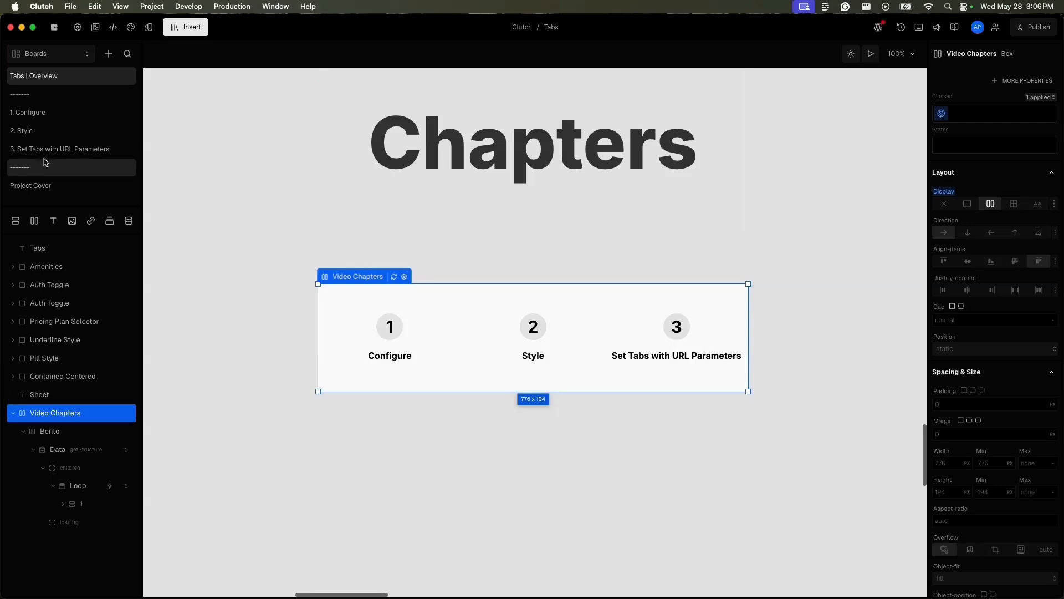
Step: Insert a Tabs element from Clutch Elements into the Bento box on the 1. Configure board
{"action": "left_click", "coordinate": [61, 113]}
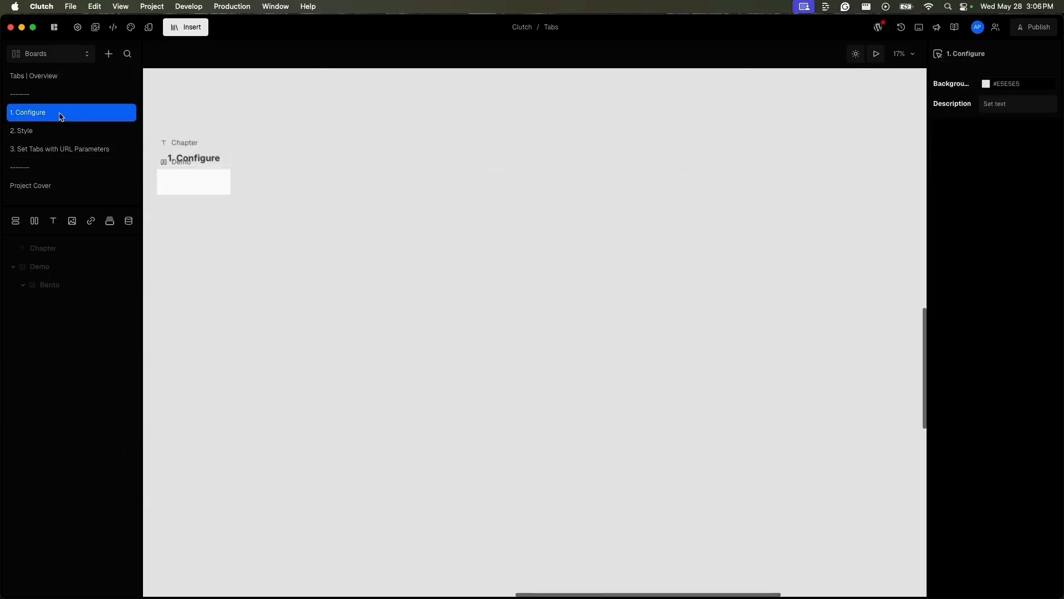
{"action": "left_click", "coordinate": [88, 291]}
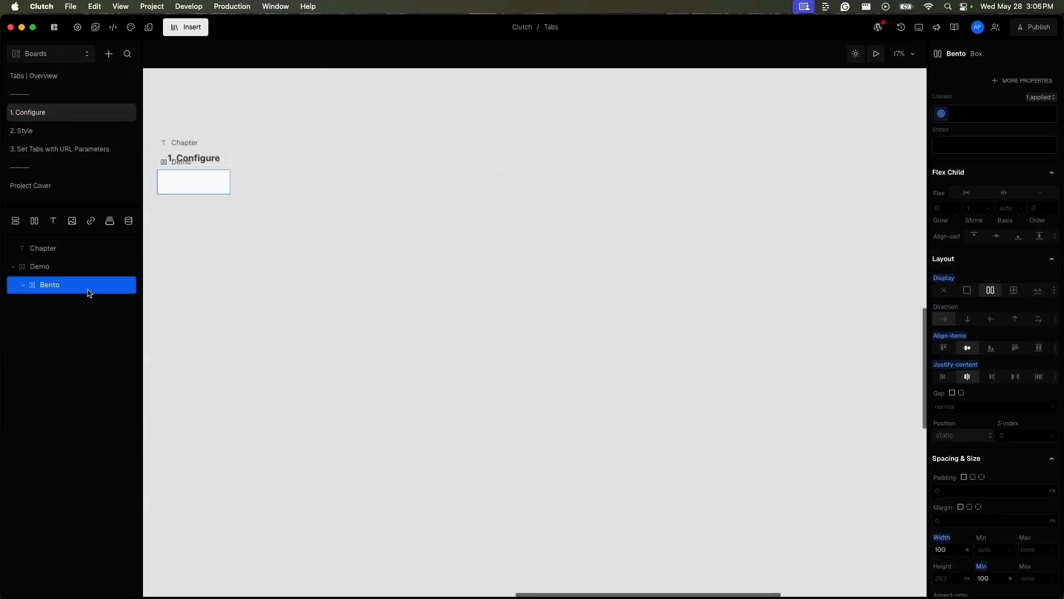
{"action": "key", "text": "shift+0"}
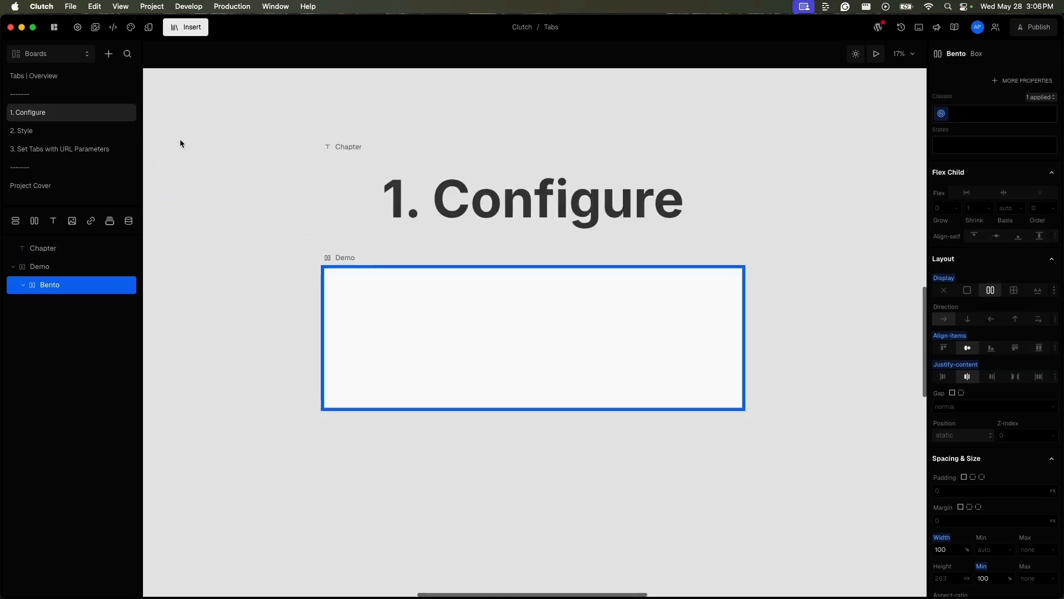
{"action": "left_click", "coordinate": [196, 30]}
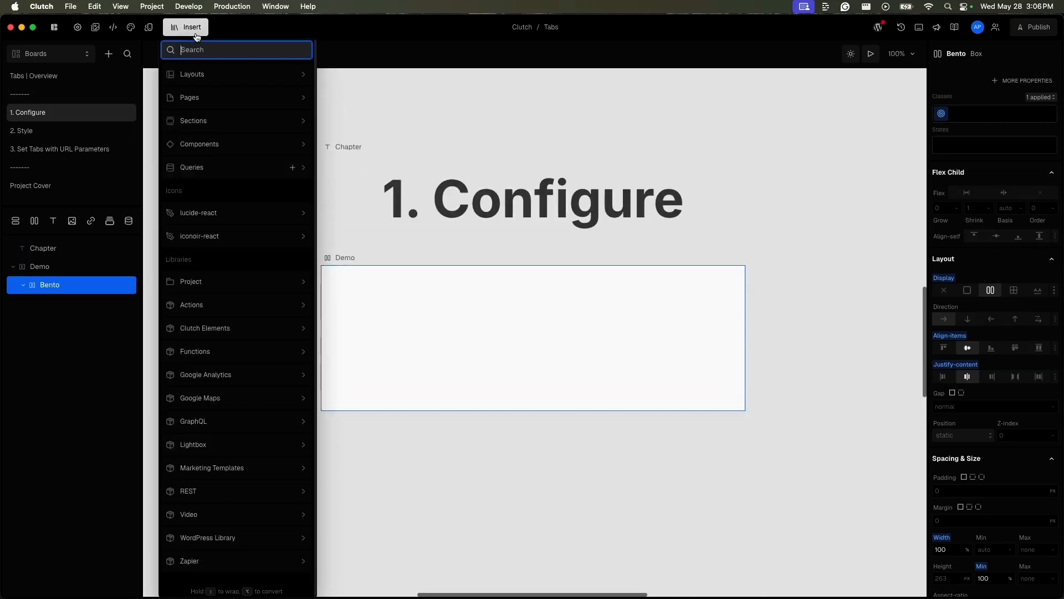
{"action": "mouse_move", "coordinate": [226, 151]}
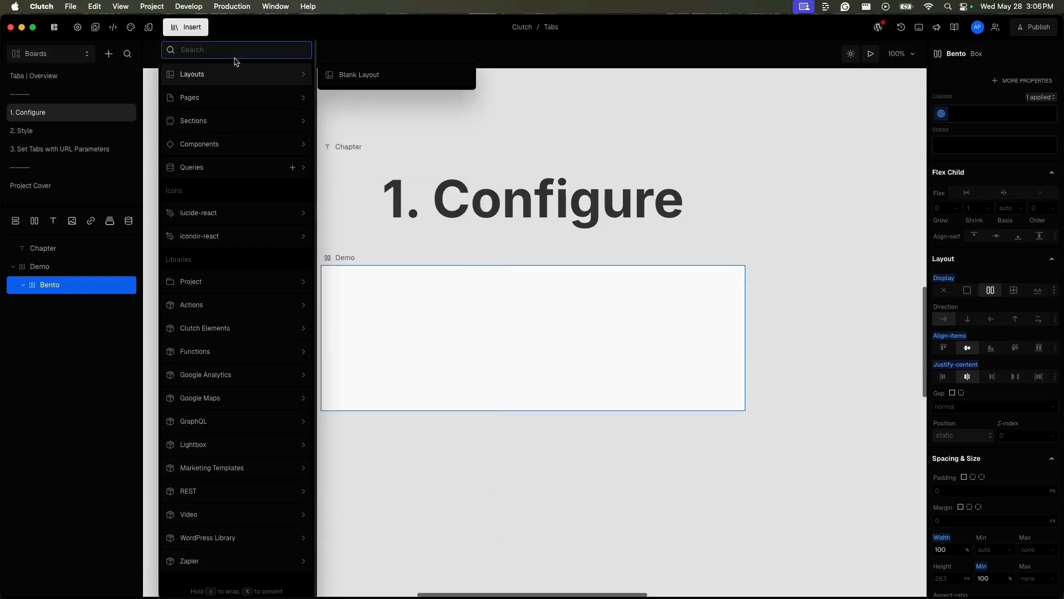
{"action": "type", "text": "tabs"}
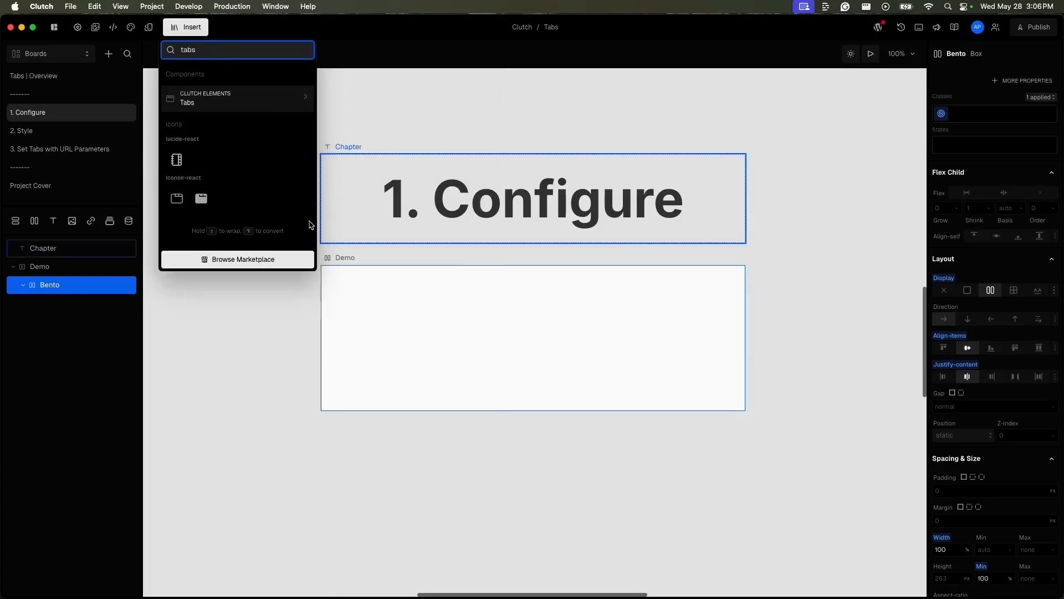
{"action": "key", "text": "Return"}
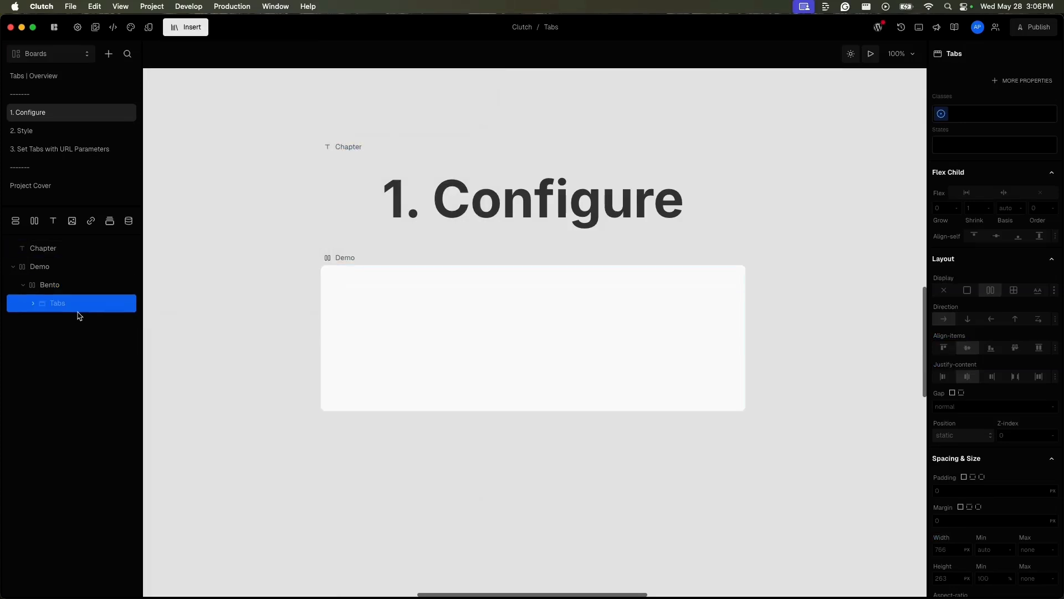
Step: Examine the layer structure of the Tabs element, including the triggers inside its TabsList
{"action": "left_click", "coordinate": [34, 304]}
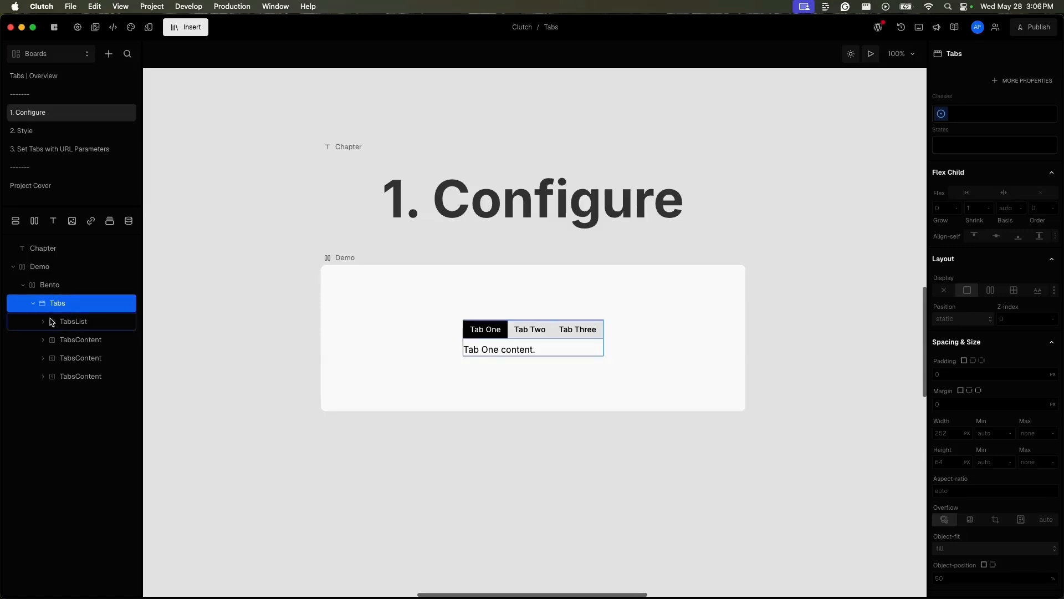
{"action": "left_click", "coordinate": [67, 324]}
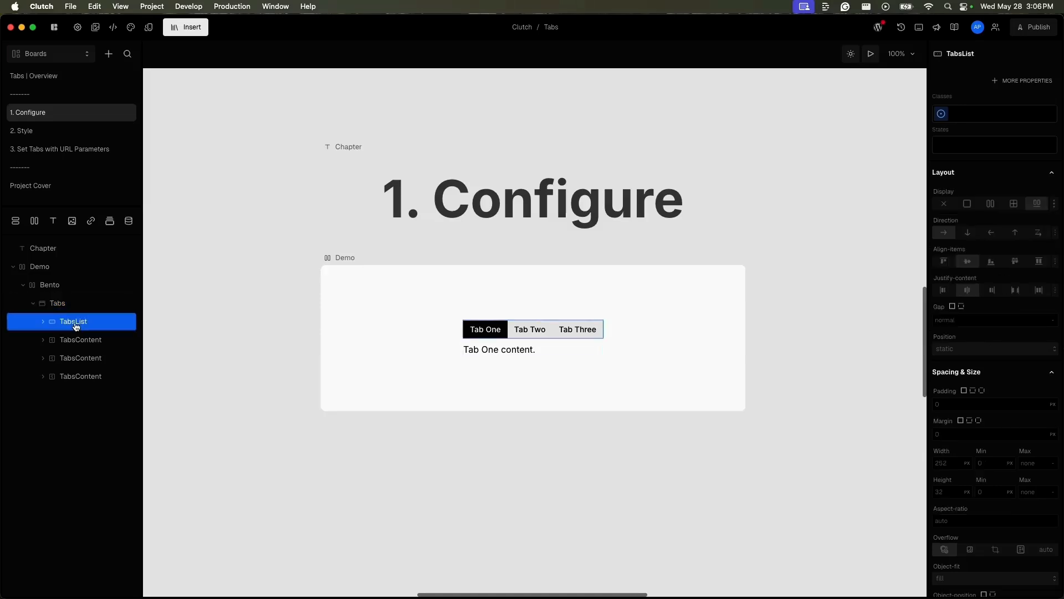
{"action": "left_click", "coordinate": [44, 321]}
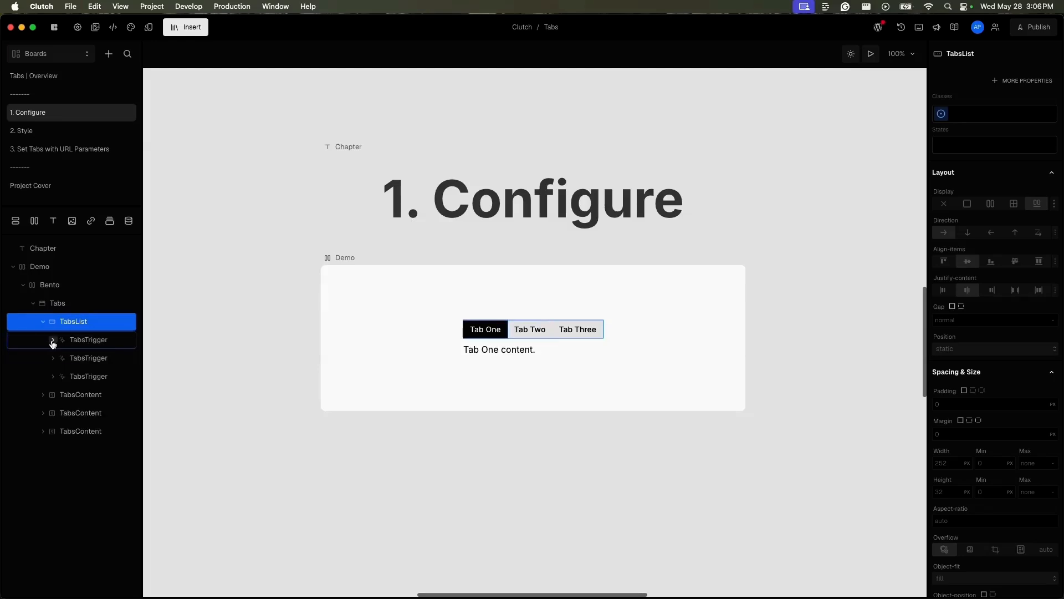
{"action": "left_click", "coordinate": [53, 341]}
{"action": "left_click", "coordinate": [53, 341]}
{"action": "left_click", "coordinate": [43, 324]}
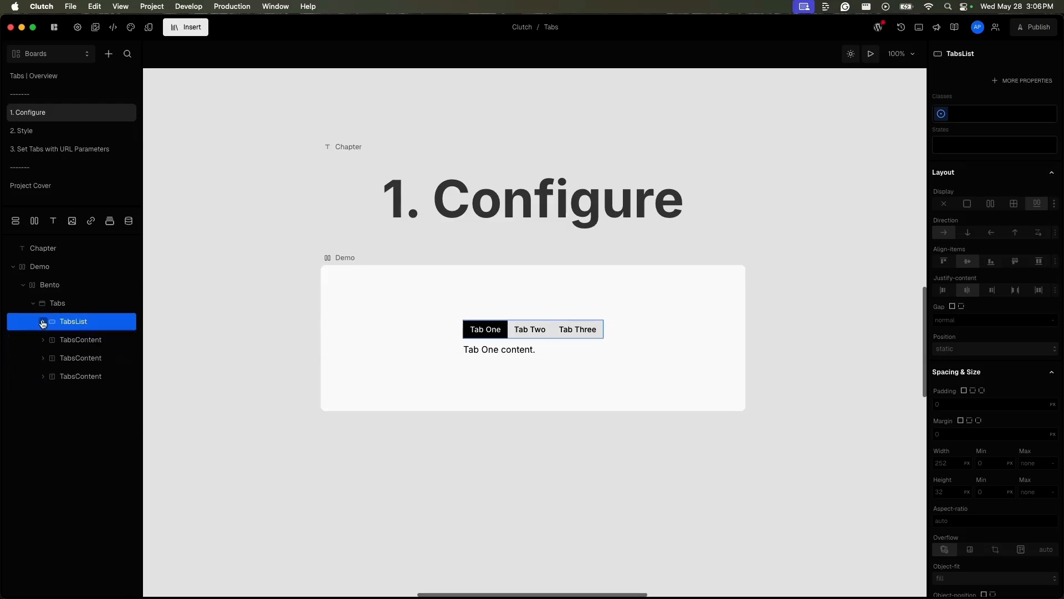
Step: Select the TabsContent layers one after another to view each tab's content panel
{"action": "left_click", "coordinate": [69, 347]}
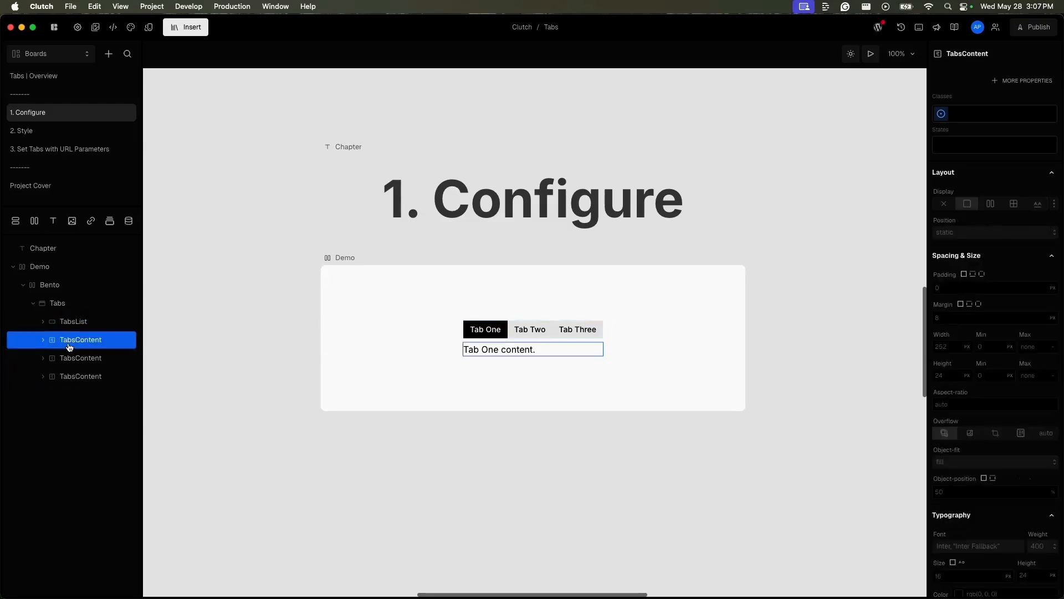
{"action": "left_click", "coordinate": [73, 360]}
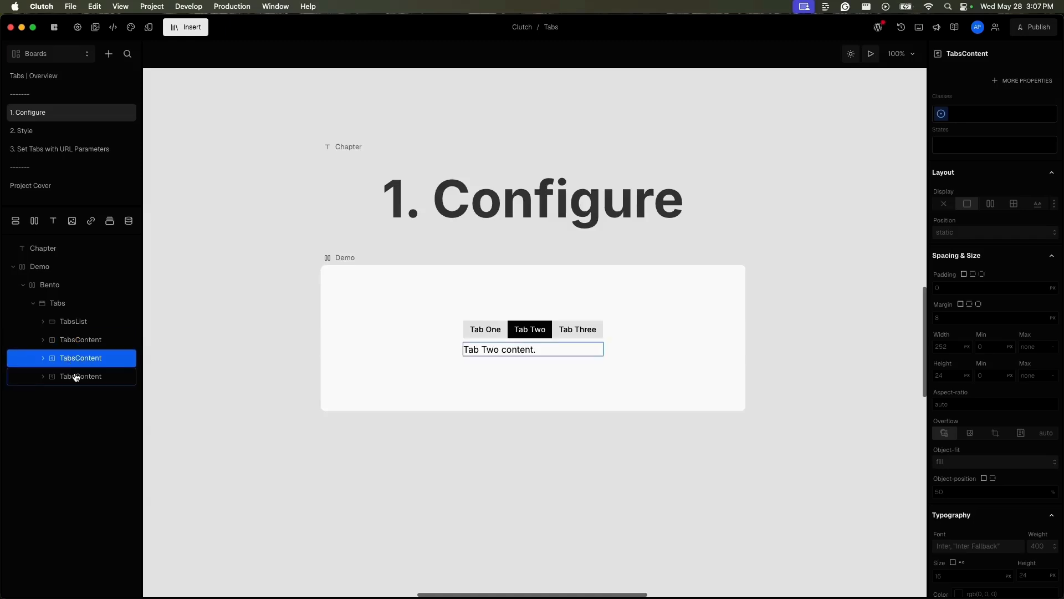
{"action": "left_click", "coordinate": [77, 377]}
{"action": "left_click", "coordinate": [80, 342]}
Step: Change the first tab's label in the TabsList to Features
{"action": "left_click", "coordinate": [78, 327]}
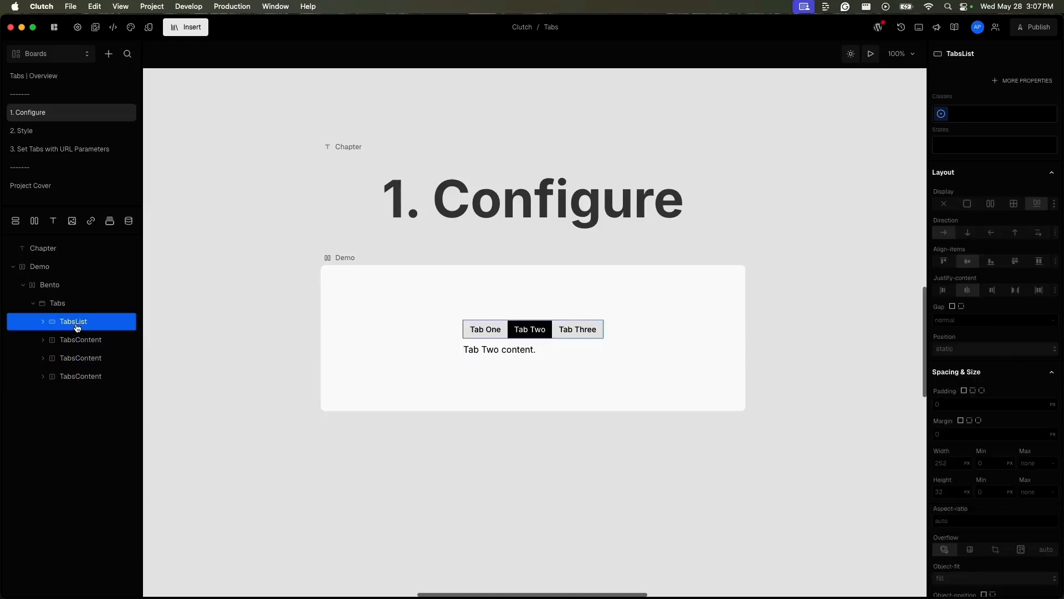
{"action": "left_click", "coordinate": [487, 330]}
{"action": "double_click", "coordinate": [491, 328]}
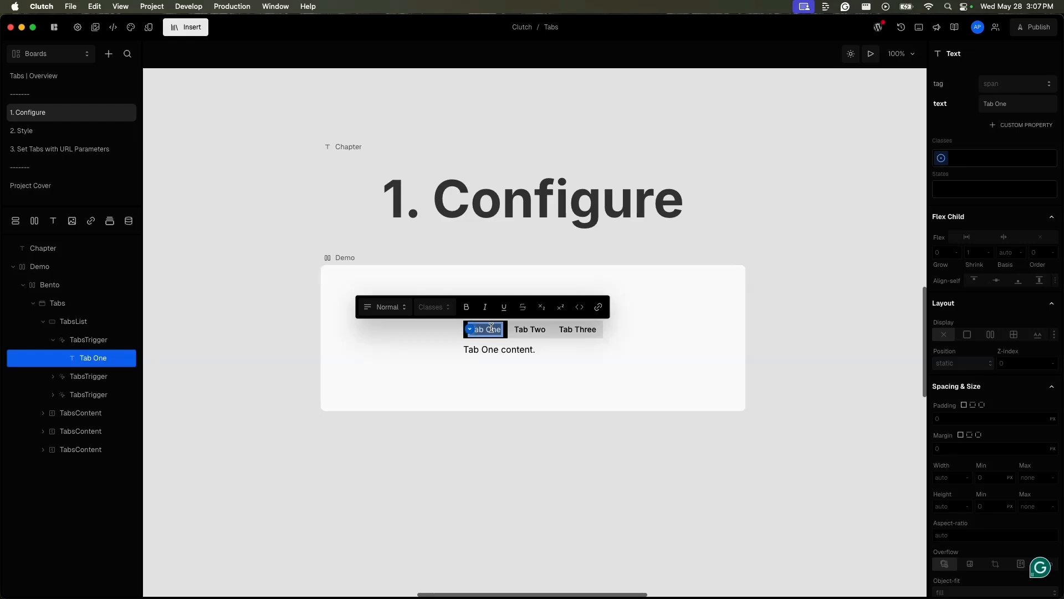
{"action": "type", "text": "He"}
{"action": "key", "text": "BackSpace"}
{"action": "key", "text": "BackSpace"}
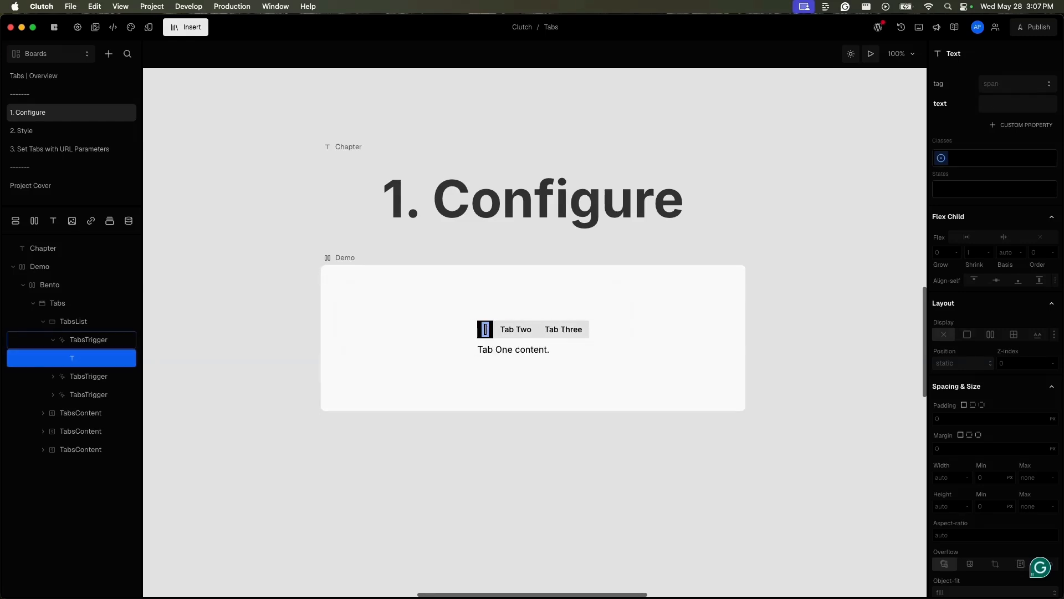
{"action": "type", "text": "Featu"}
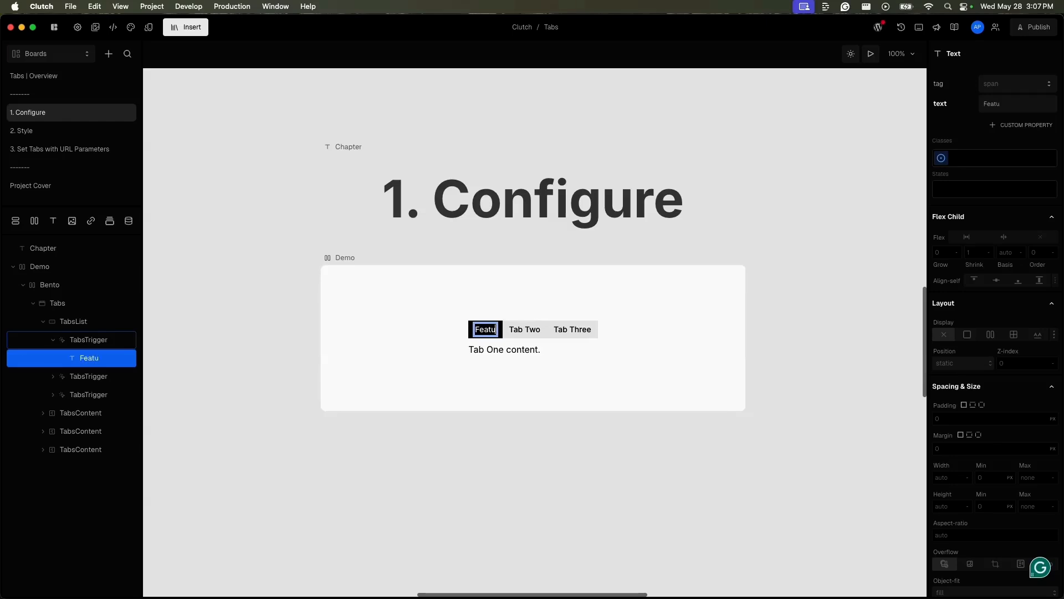
{"action": "type", "text": "res"}
Step: Rename the second tab as Perks and the third tab as Parking
{"action": "double_click", "coordinate": [533, 330]}
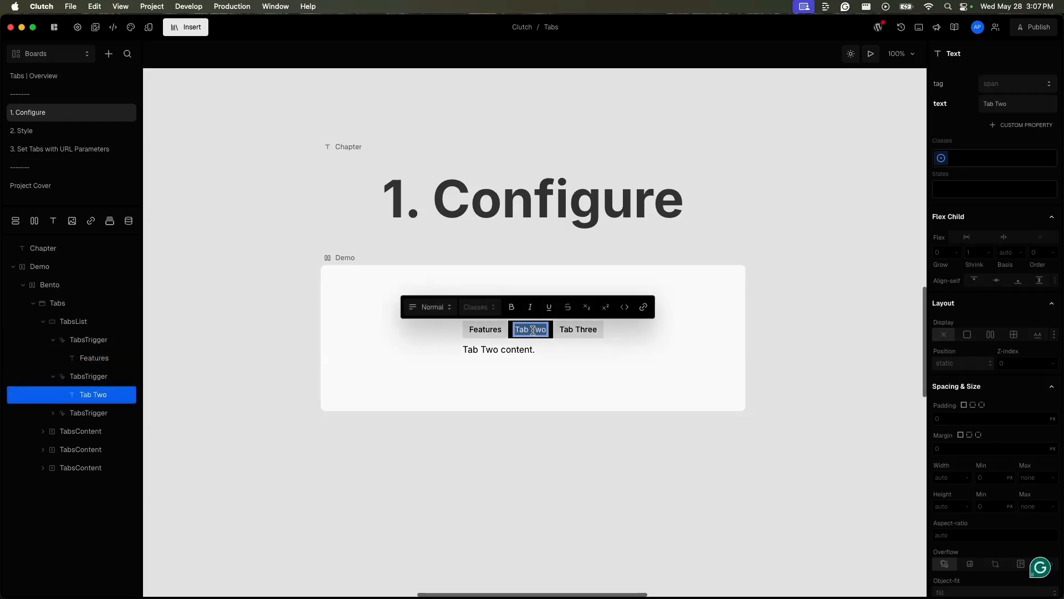
{"action": "type", "text": "Perks"}
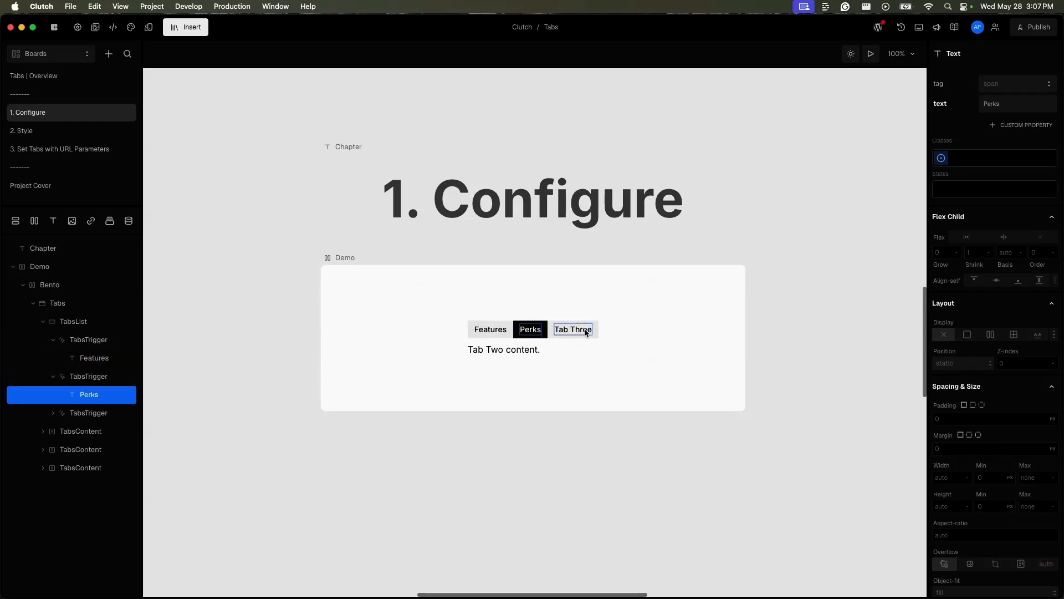
{"action": "double_click", "coordinate": [585, 330]}
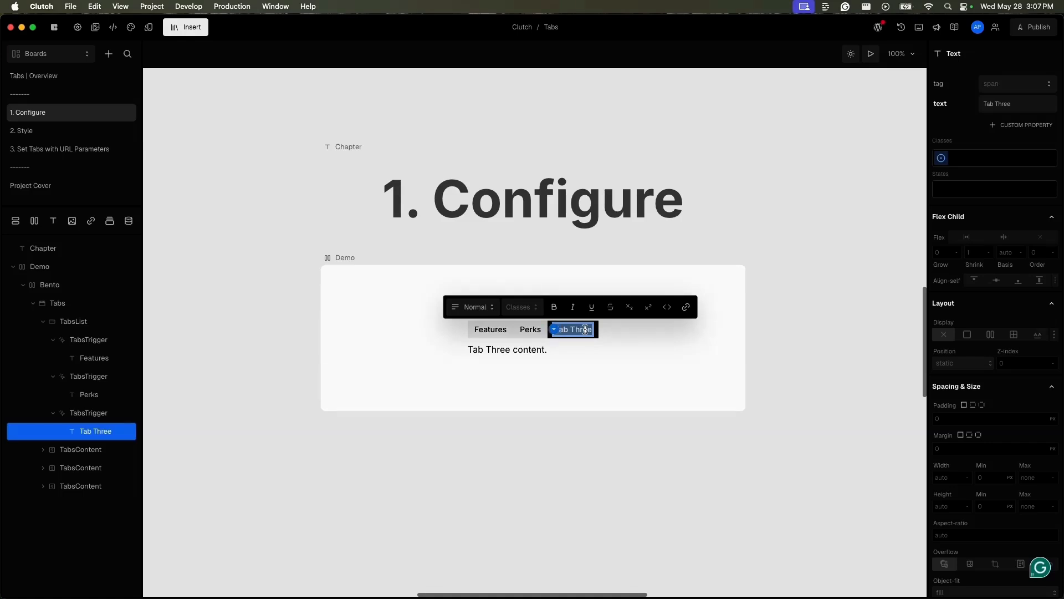
{"action": "type", "text": "Parking"}
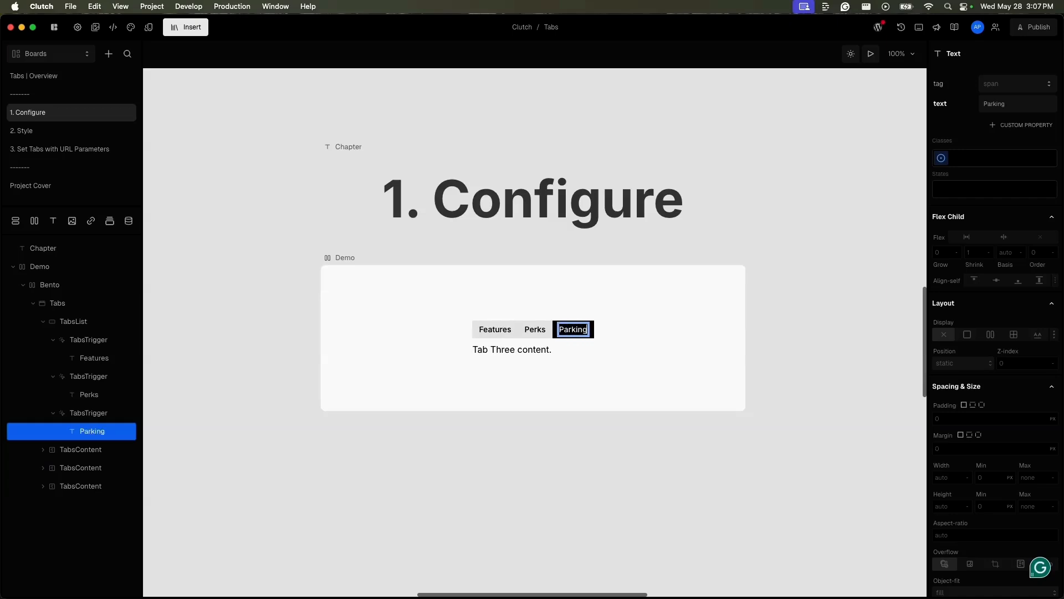
Step: Switch repeatedly between the Features, Perks and Parking tabs on the canvas to examine how the content changes
{"action": "left_click", "coordinate": [493, 329]}
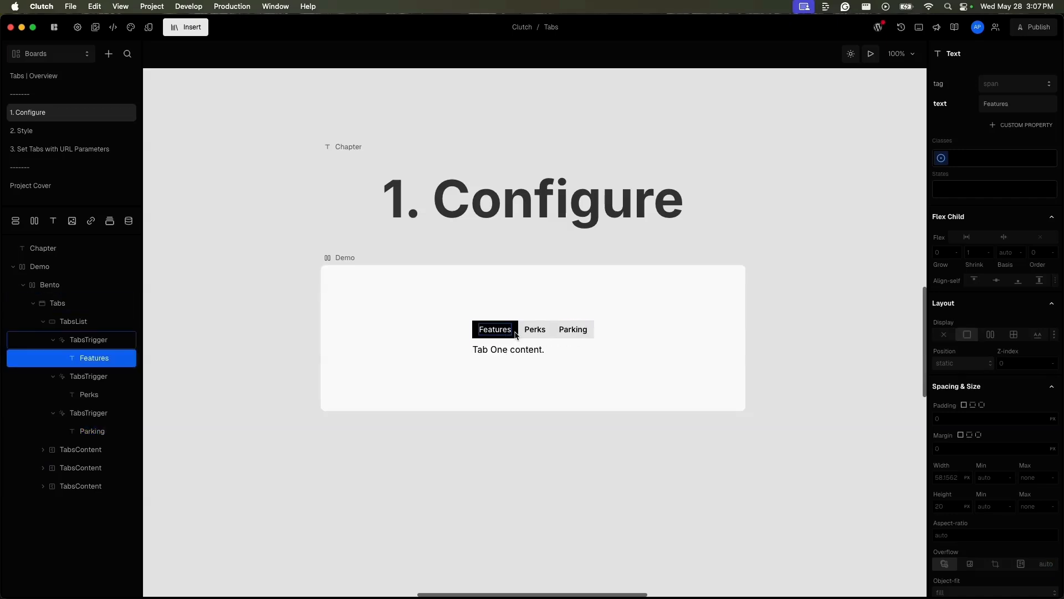
{"action": "left_click", "coordinate": [535, 334]}
{"action": "left_click", "coordinate": [569, 330]}
{"action": "left_click", "coordinate": [538, 336]}
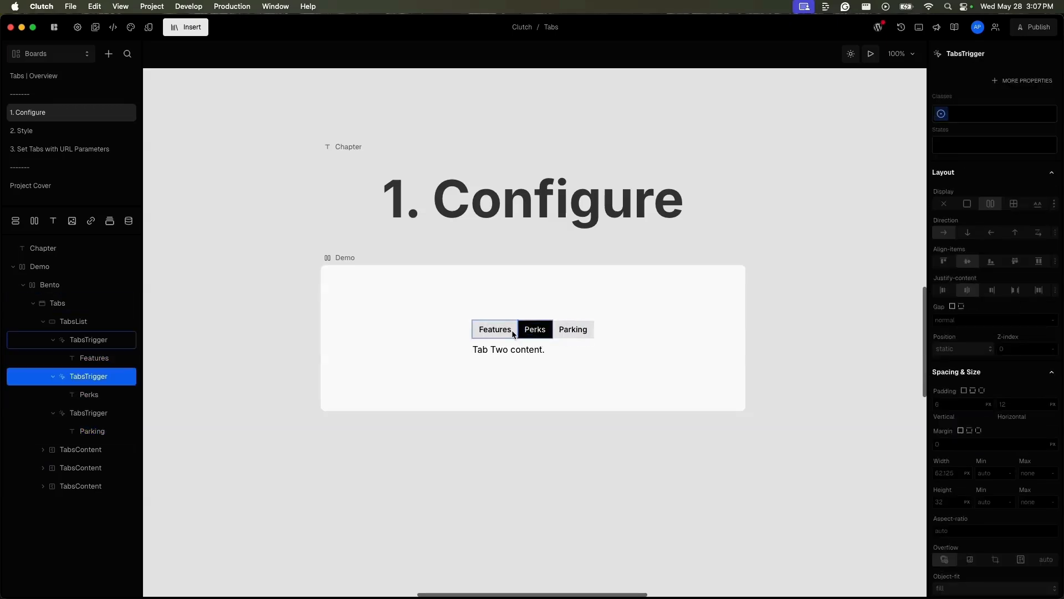
{"action": "left_click", "coordinate": [513, 332]}
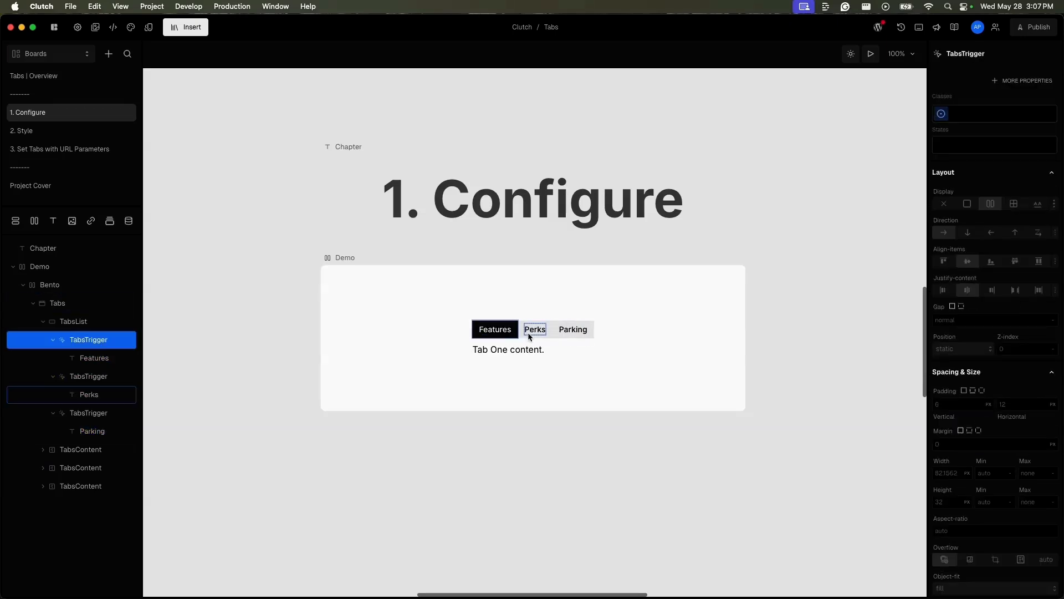
{"action": "left_click", "coordinate": [534, 332]}
{"action": "left_click", "coordinate": [554, 333]}
{"action": "left_click", "coordinate": [513, 334]}
{"action": "left_click", "coordinate": [554, 335]}
{"action": "left_click", "coordinate": [547, 335]}
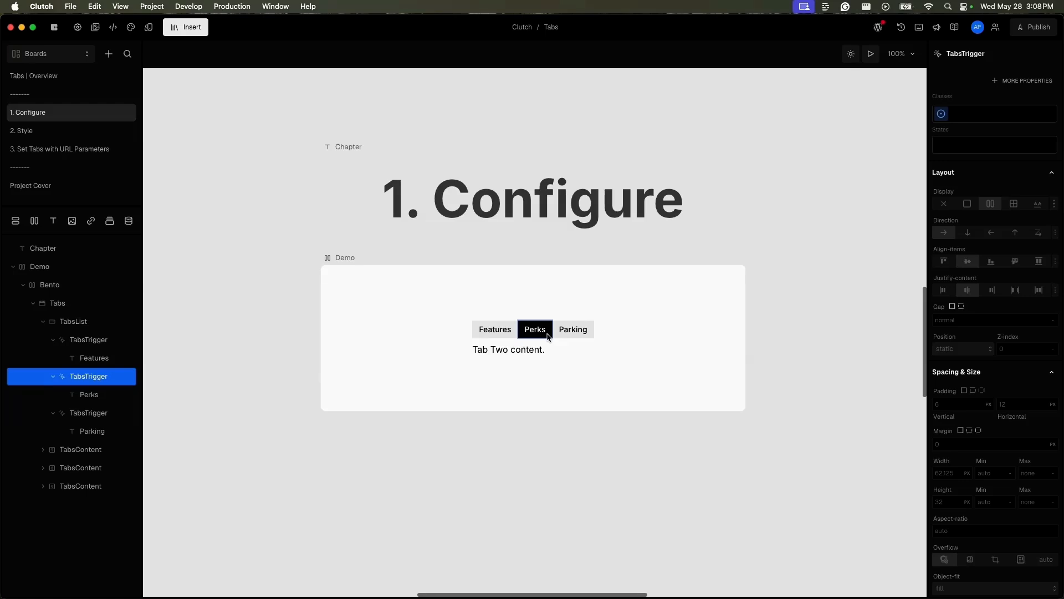
{"action": "left_click", "coordinate": [555, 333]}
Step: Select the first TabsContent layer and collapse the three TabsTrigger layers in the layer tree
{"action": "left_click", "coordinate": [94, 456]}
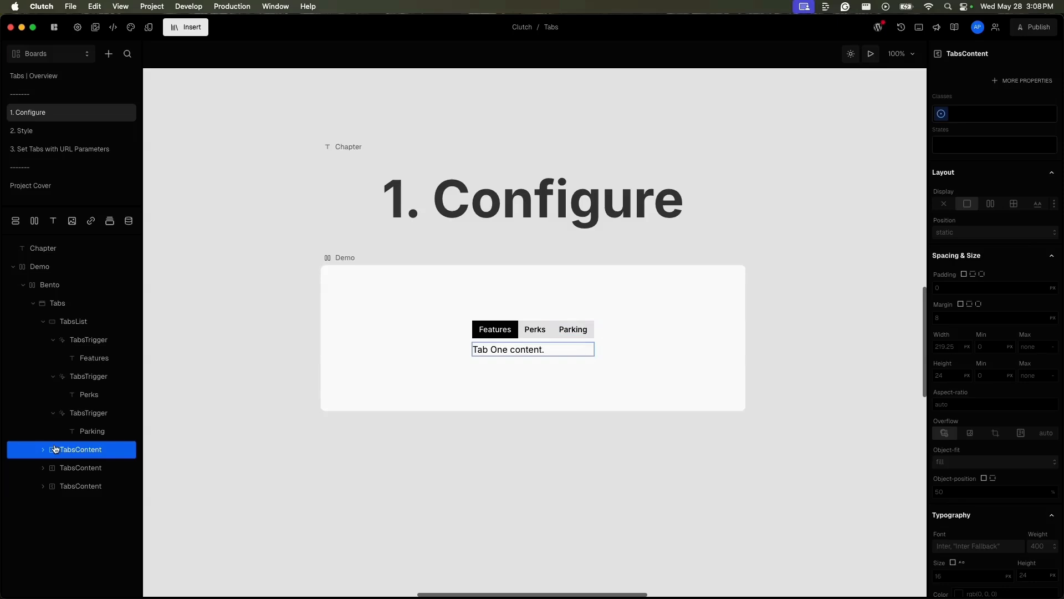
{"action": "left_click", "coordinate": [53, 342]}
{"action": "left_click", "coordinate": [53, 342]}
{"action": "left_click", "coordinate": [53, 358]}
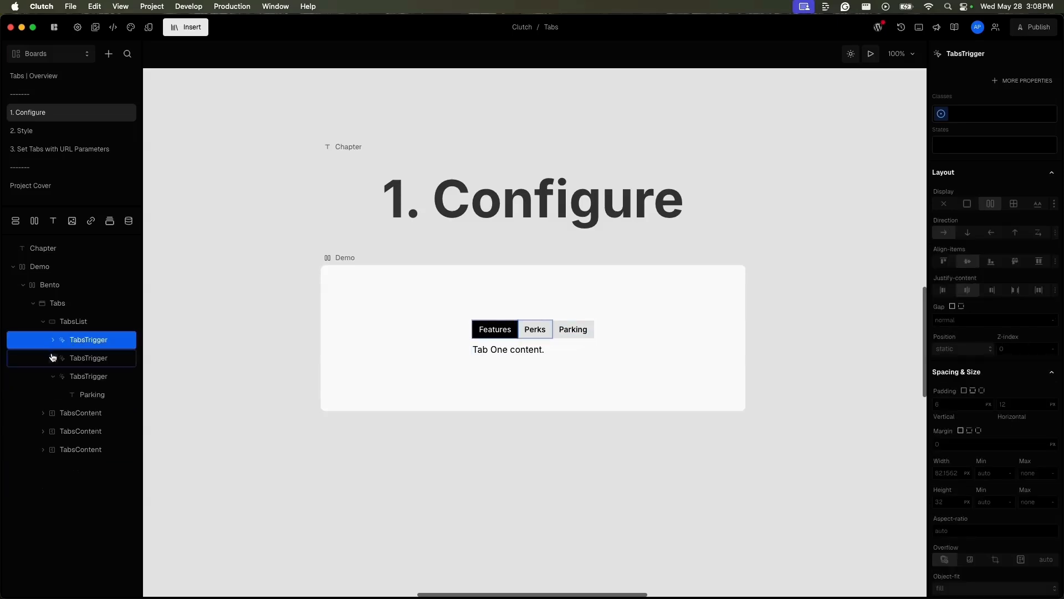
{"action": "left_click", "coordinate": [53, 376]}
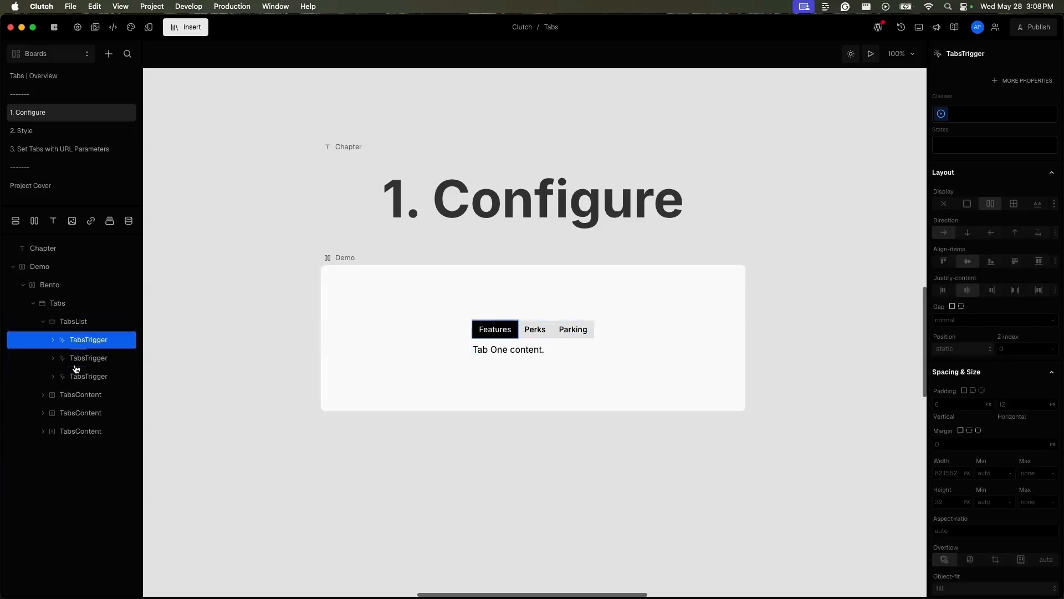
Step: Select TabsContent and TabsTrigger layers alternately to compare each trigger with its matching content
{"action": "left_click", "coordinate": [74, 404]}
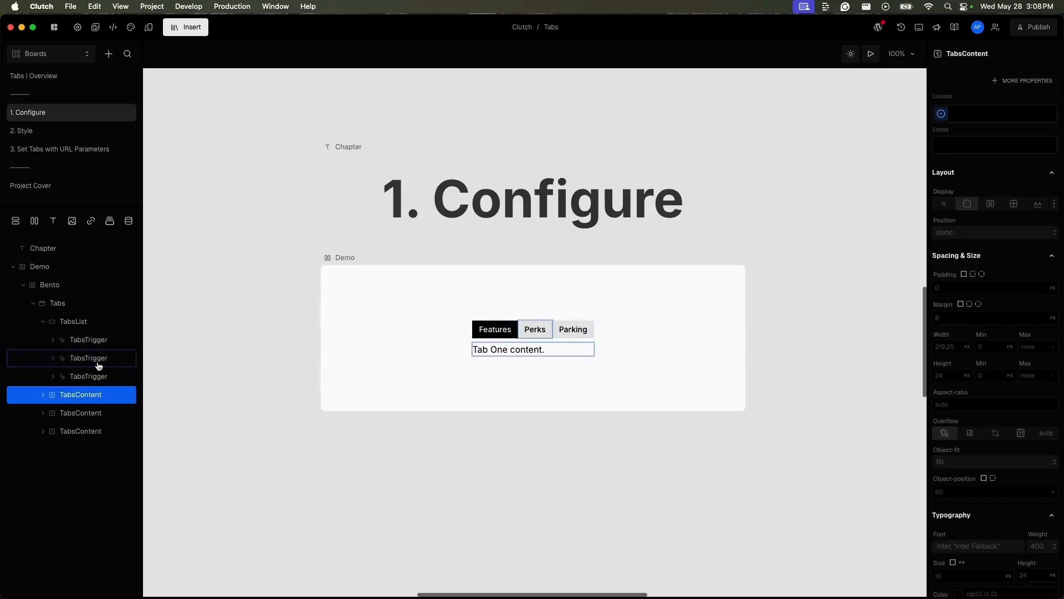
{"action": "left_click", "coordinate": [98, 360]}
{"action": "left_click", "coordinate": [96, 419]}
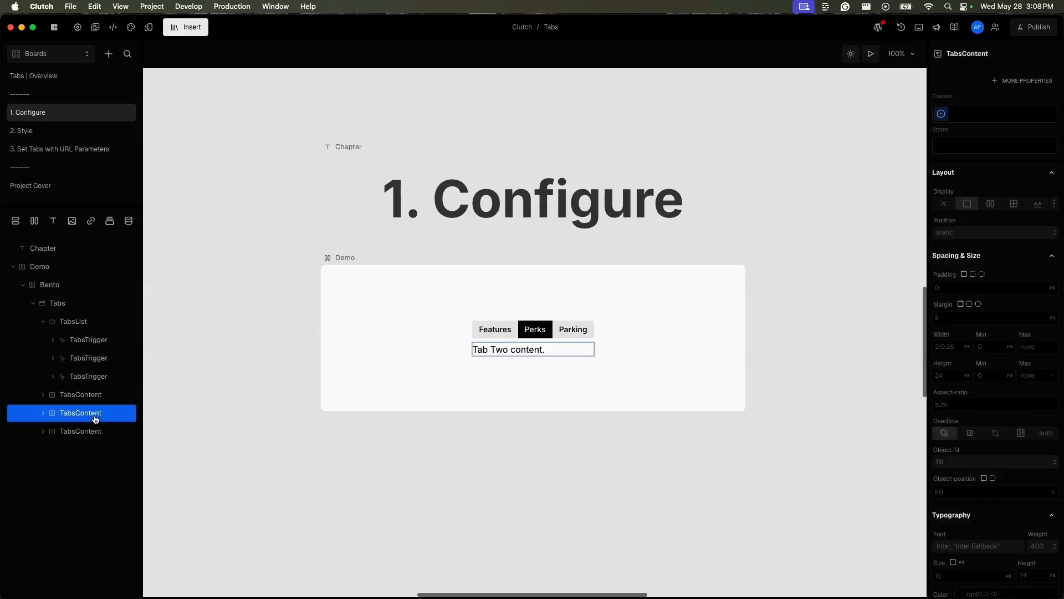
{"action": "left_click", "coordinate": [94, 377]}
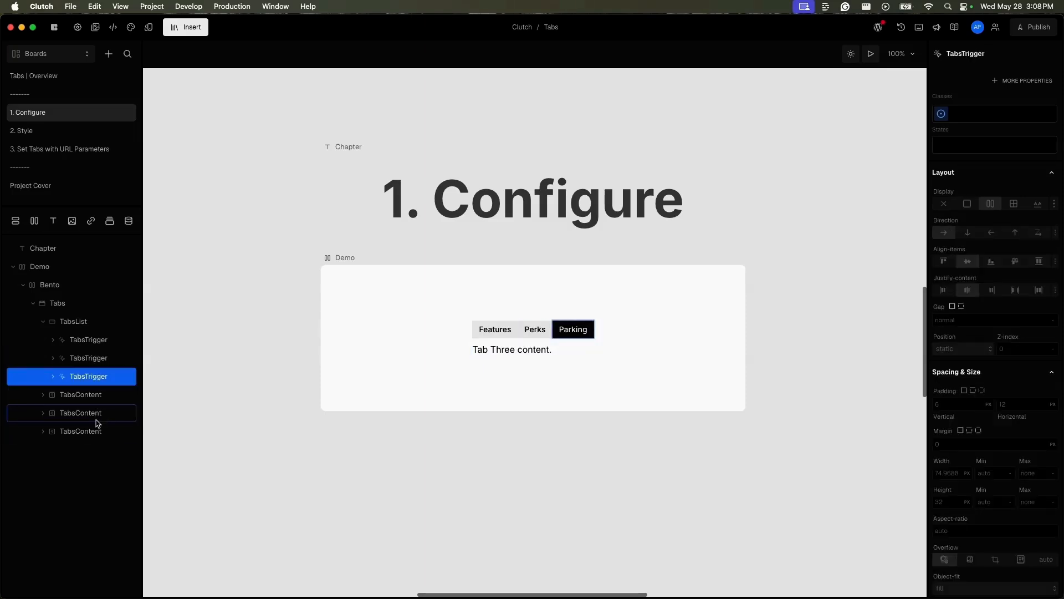
Step: Replace the text inside the first TabsContent with Hello world
{"action": "left_click", "coordinate": [77, 396]}
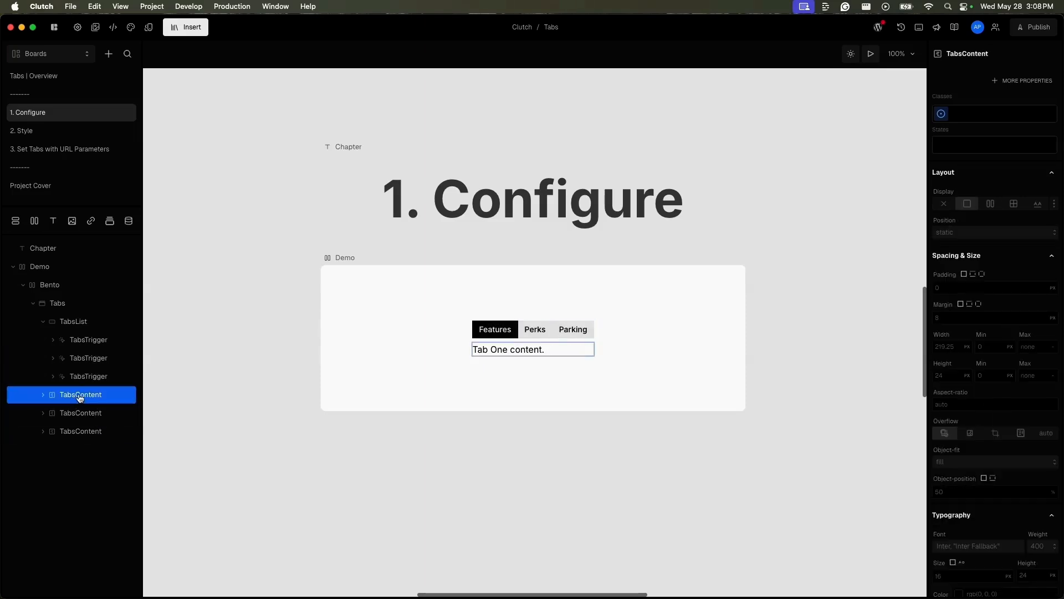
{"action": "double_click", "coordinate": [531, 355]}
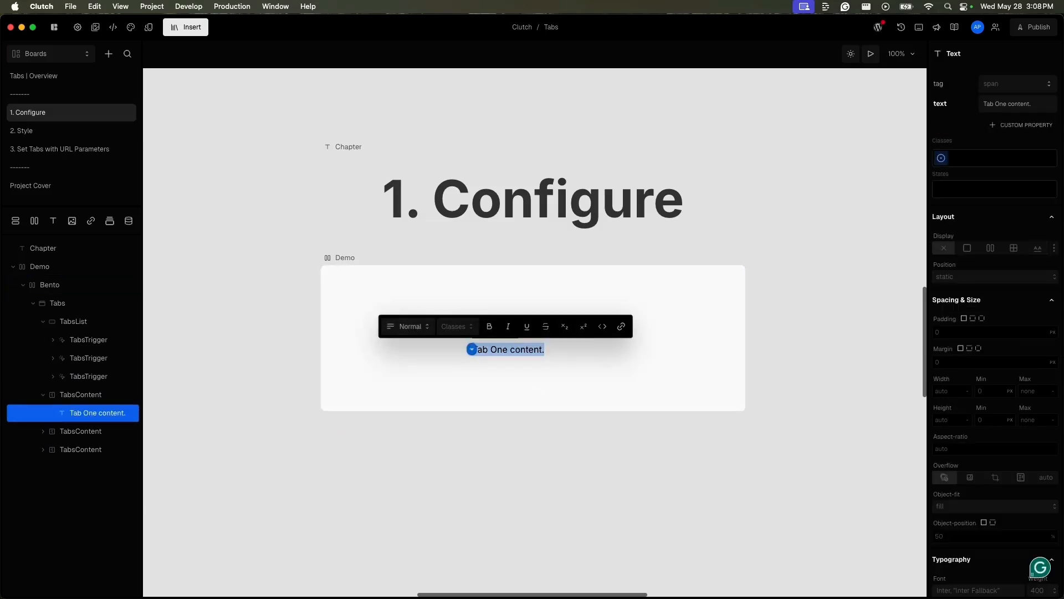
{"action": "type", "text": "Helo"}
{"action": "key", "text": "BackSpace"}
{"action": "type", "text": "lo"}
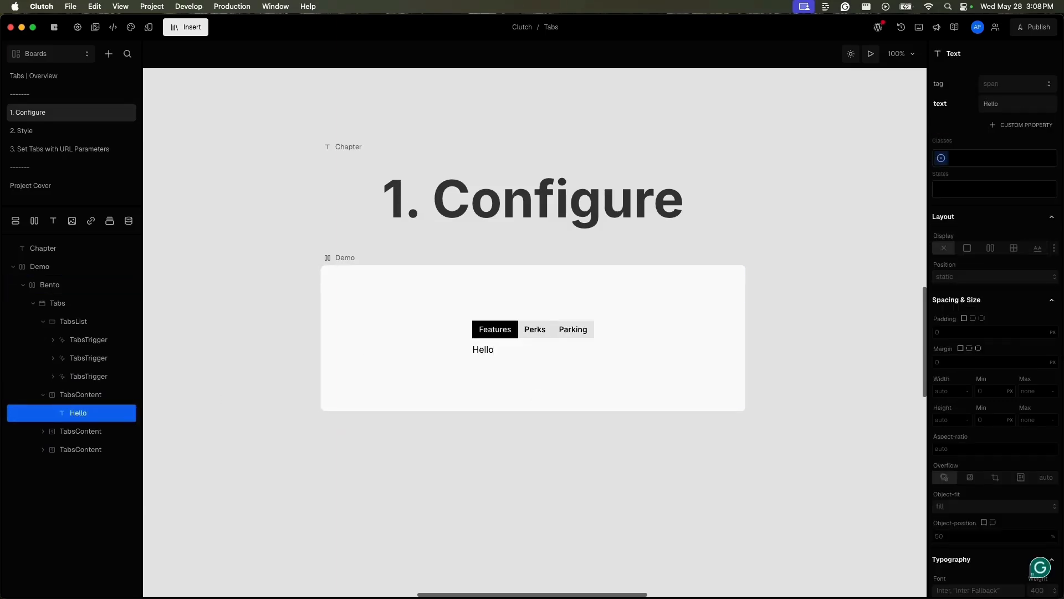
{"action": "type", "text": " world"}
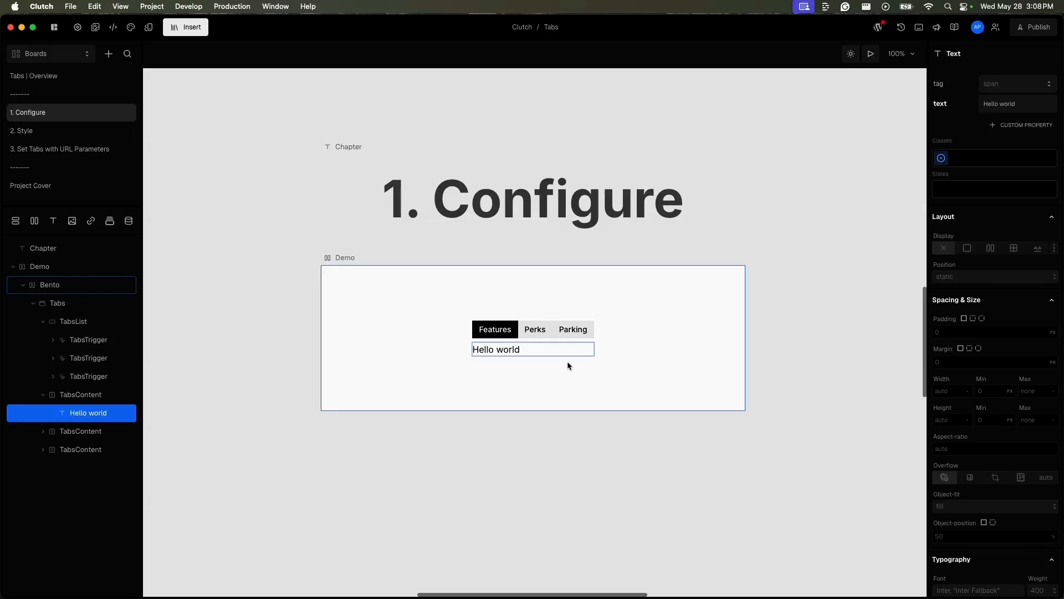
{"action": "left_click", "coordinate": [568, 365]}
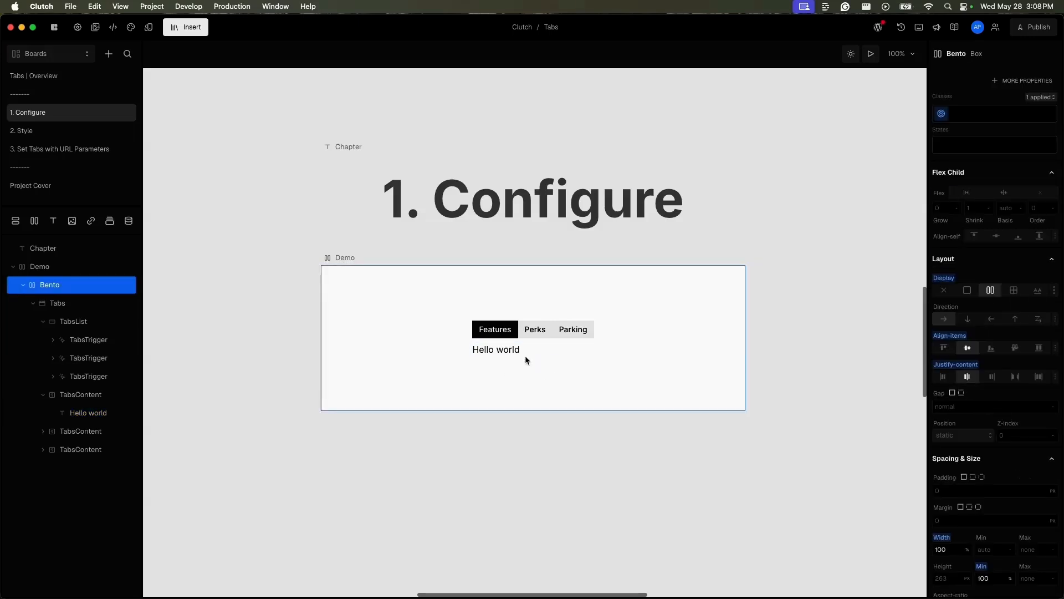
Step: Switch between the Features and Perks tabs on the canvas to check the content each one shows
{"action": "left_click", "coordinate": [545, 331]}
{"action": "left_click", "coordinate": [514, 333]}
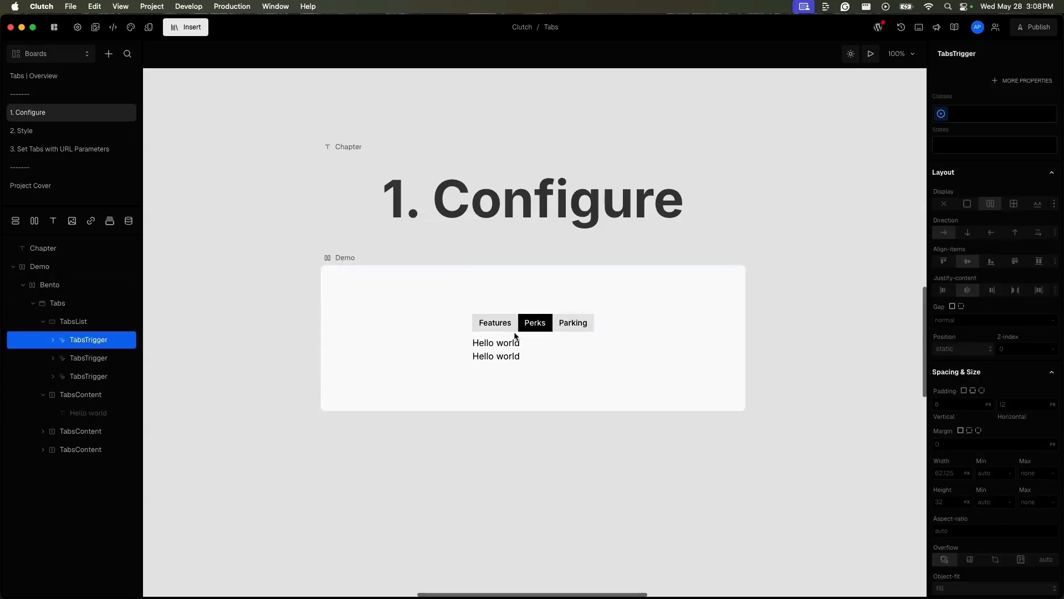
{"action": "left_click", "coordinate": [540, 328]}
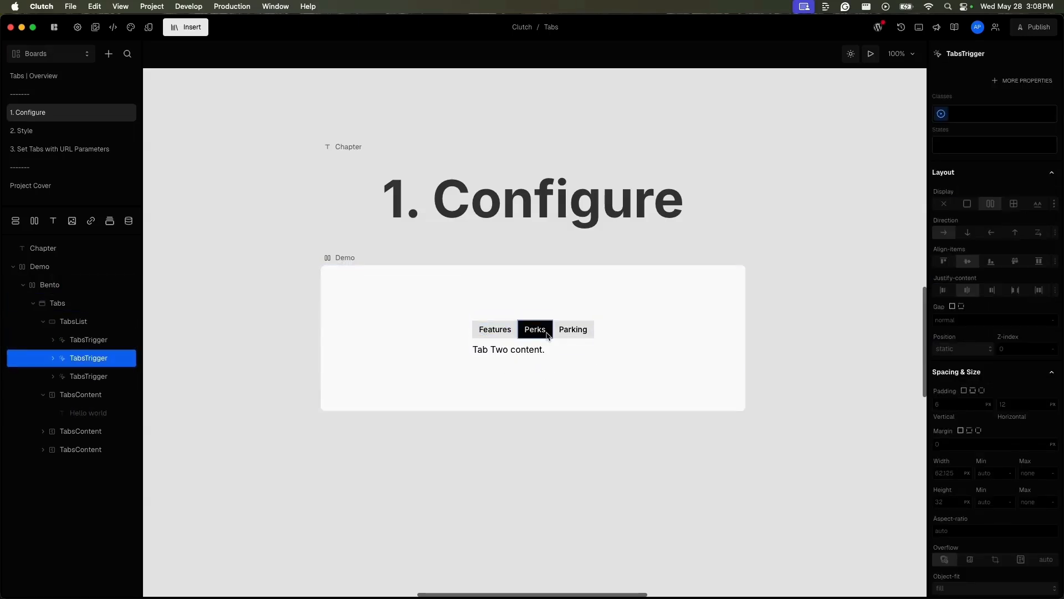
{"action": "double_click", "coordinate": [501, 328]}
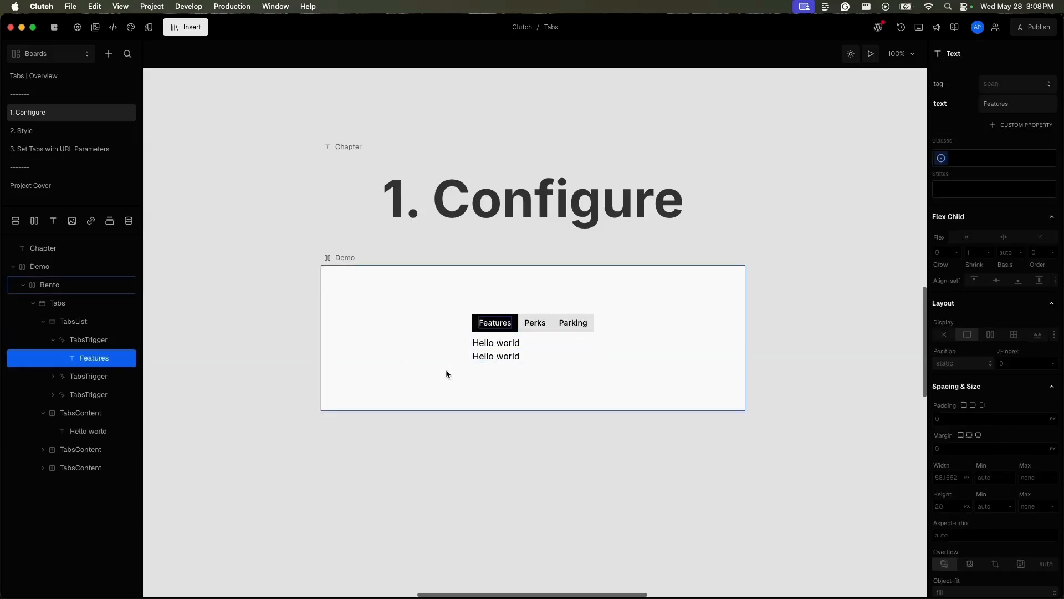
{"action": "left_click", "coordinate": [506, 362]}
{"action": "left_click", "coordinate": [513, 335]}
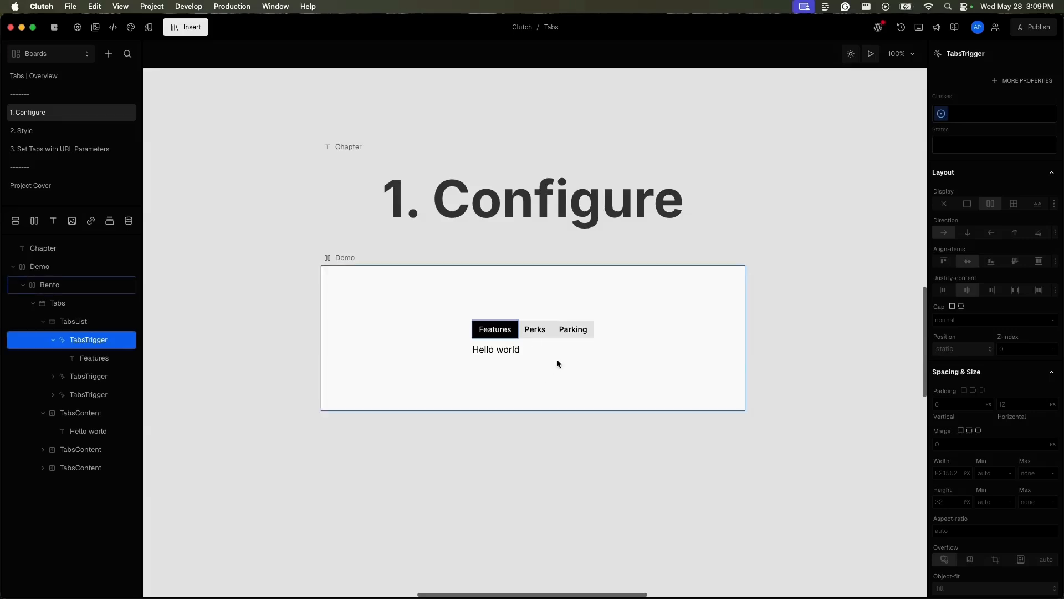
Step: Collapse the first TabsTrigger and TabsContent layers and compare the content layers with their matching triggers
{"action": "left_click", "coordinate": [53, 339]}
{"action": "left_click", "coordinate": [44, 395]}
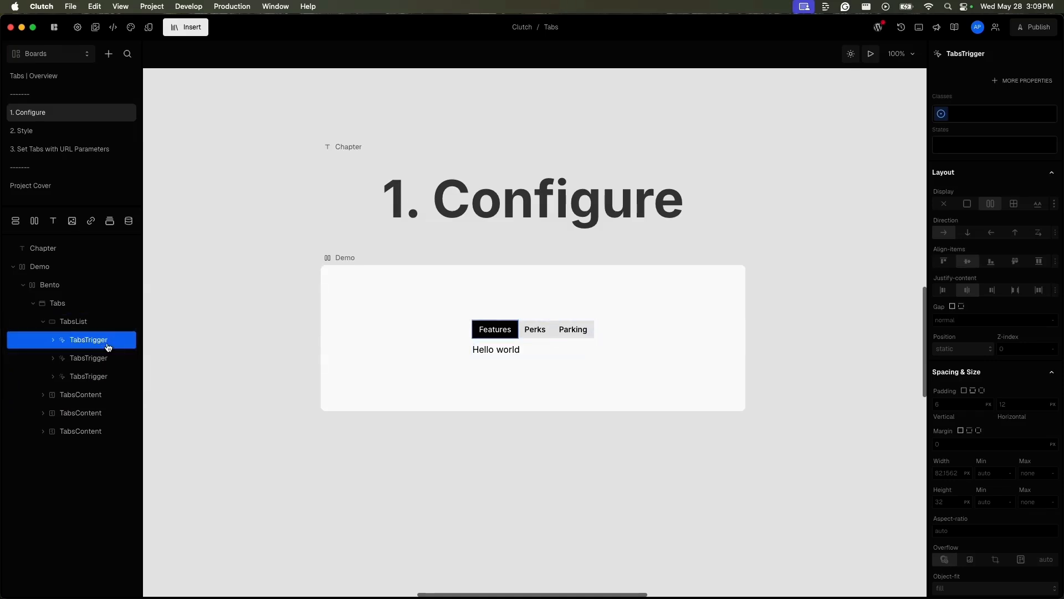
{"action": "left_click", "coordinate": [95, 438]}
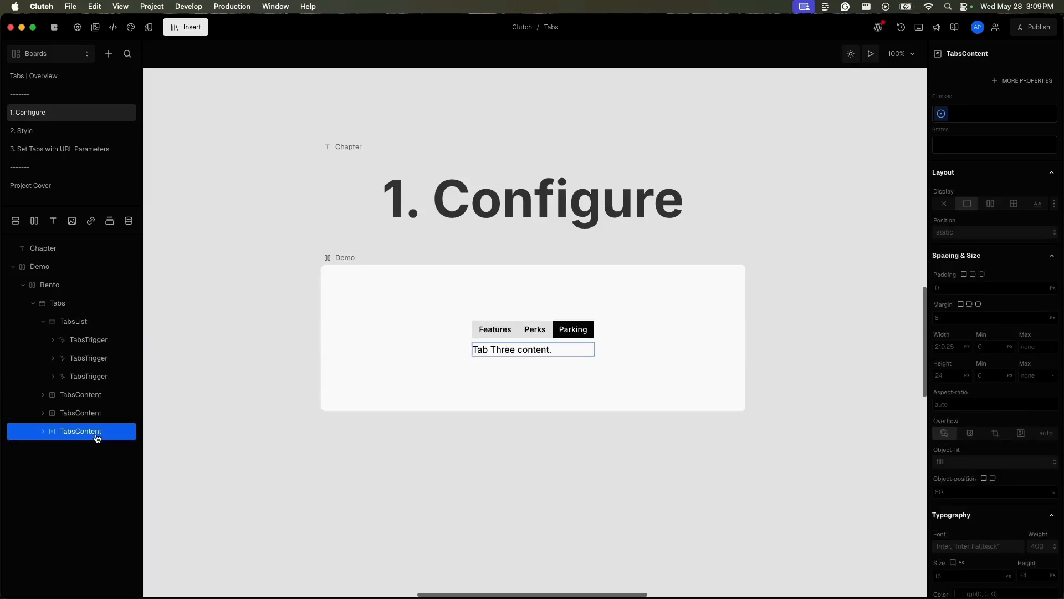
{"action": "left_click", "coordinate": [84, 395]}
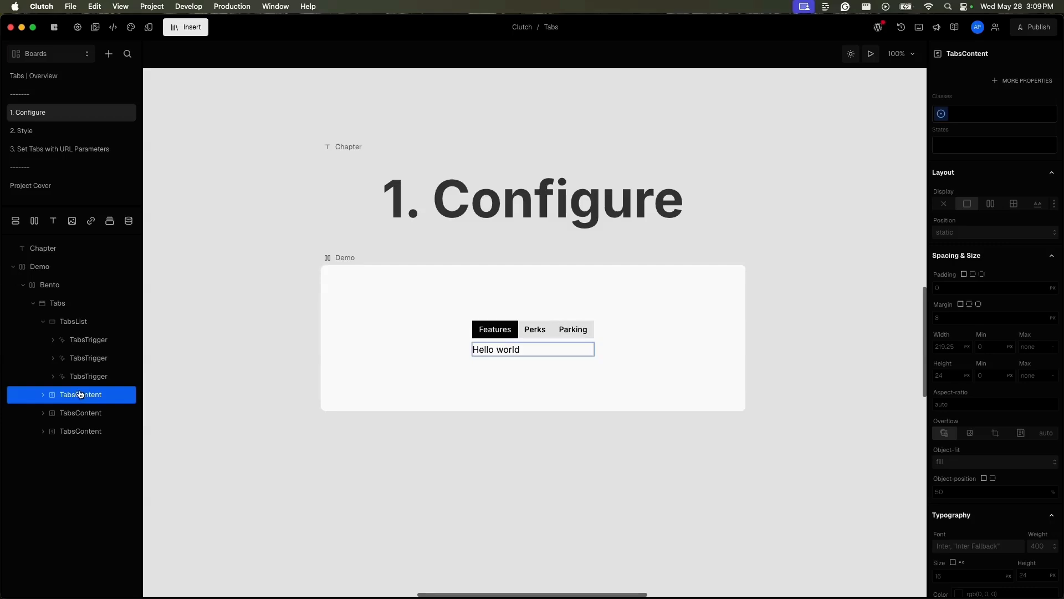
{"action": "left_click", "coordinate": [98, 344]}
{"action": "left_click", "coordinate": [89, 395]}
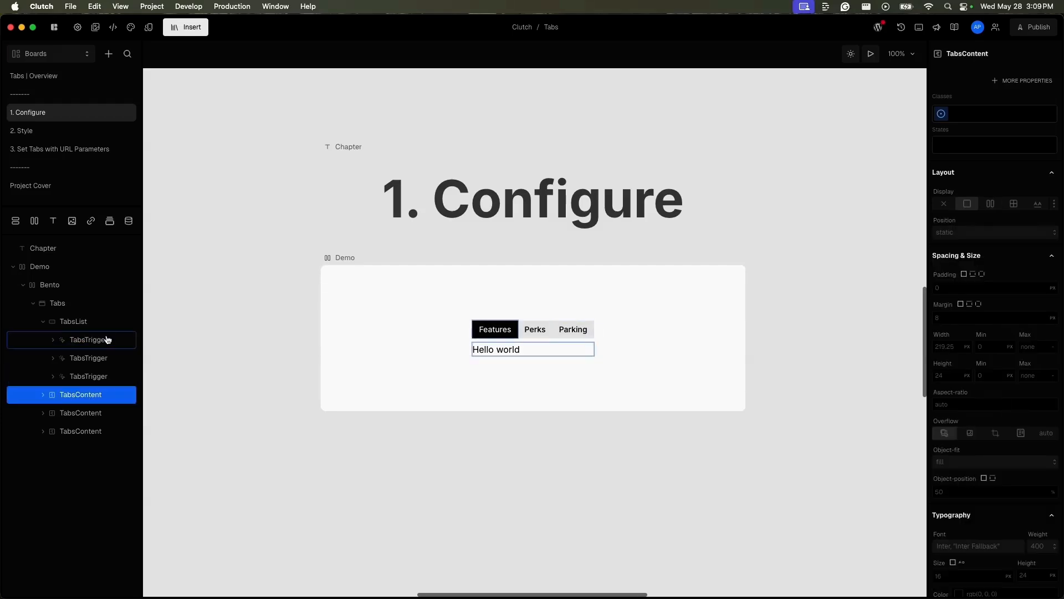
Step: Add a value property to the first TabsTrigger and set it to 1
{"action": "left_click", "coordinate": [105, 345]}
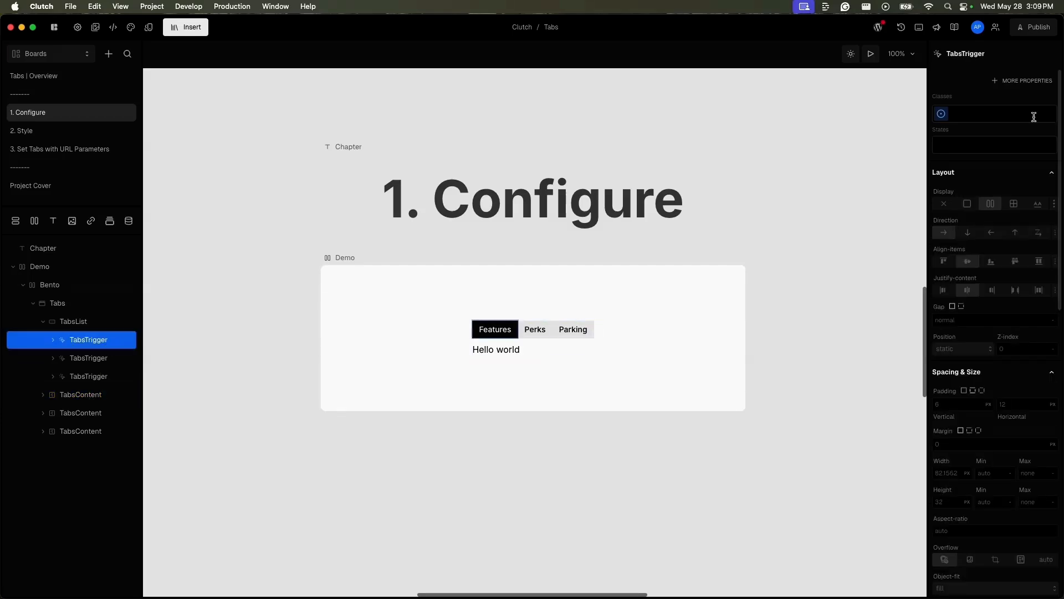
{"action": "left_click", "coordinate": [1027, 83]}
{"action": "left_click", "coordinate": [878, 114]}
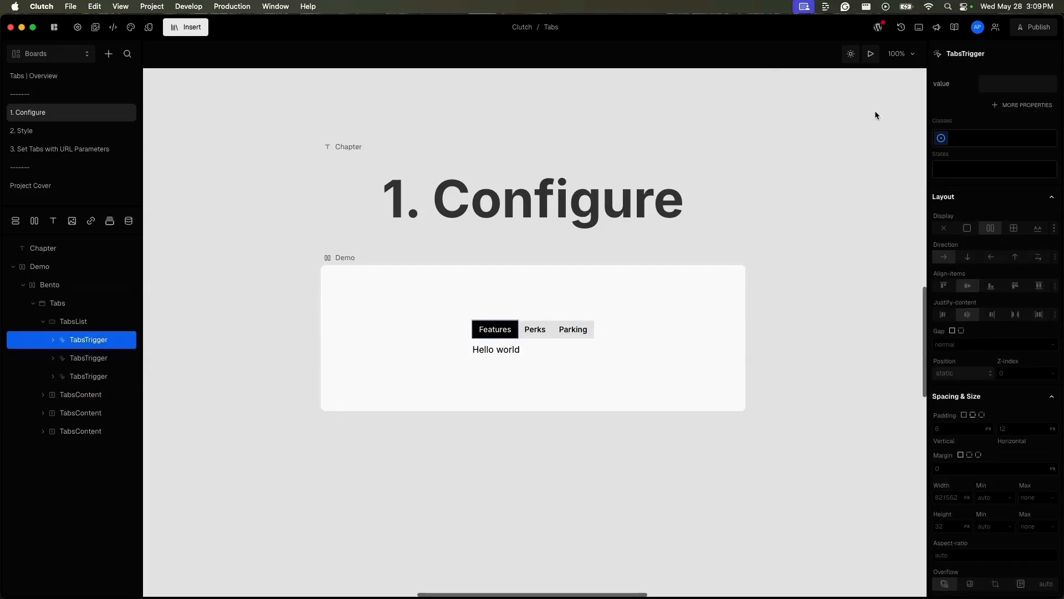
{"action": "left_click", "coordinate": [1005, 86]}
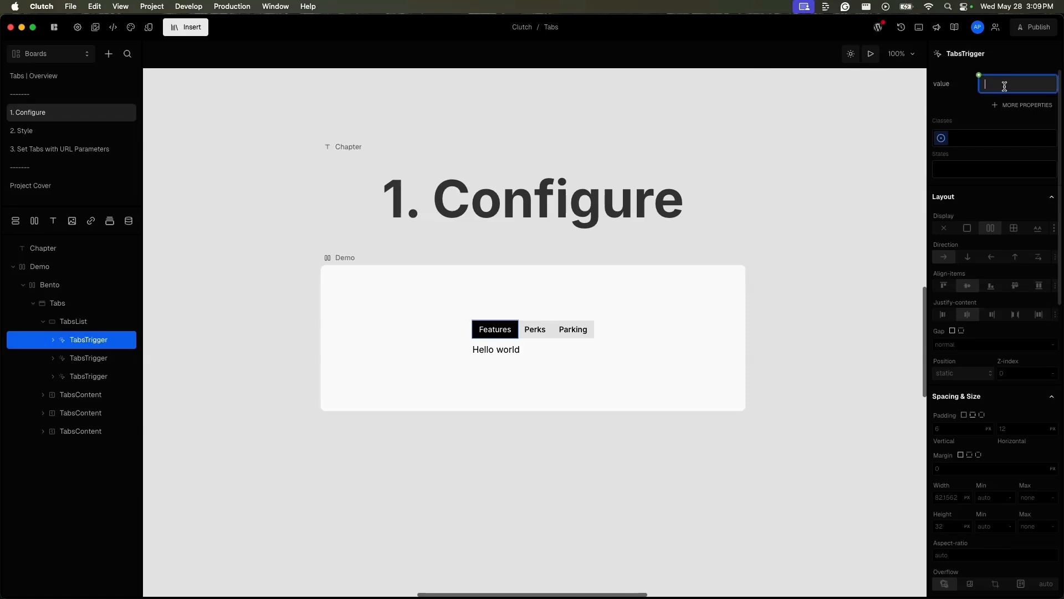
{"action": "type", "text": "1"}
Step: Add a value property to the first TabsContent and set it to 1
{"action": "left_click", "coordinate": [135, 395]}
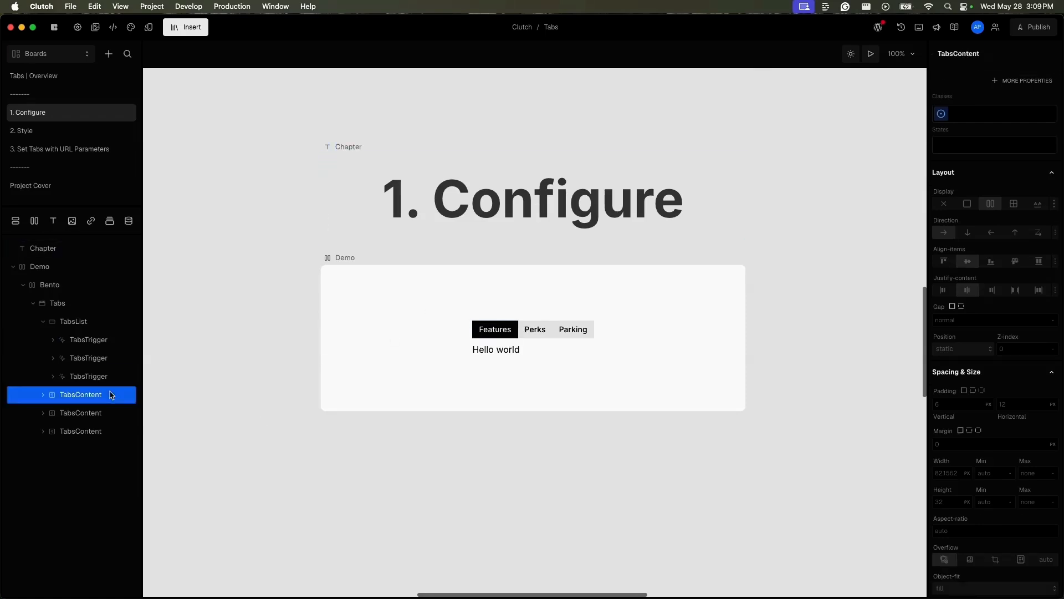
{"action": "left_click", "coordinate": [1026, 81]}
{"action": "left_click", "coordinate": [871, 117]}
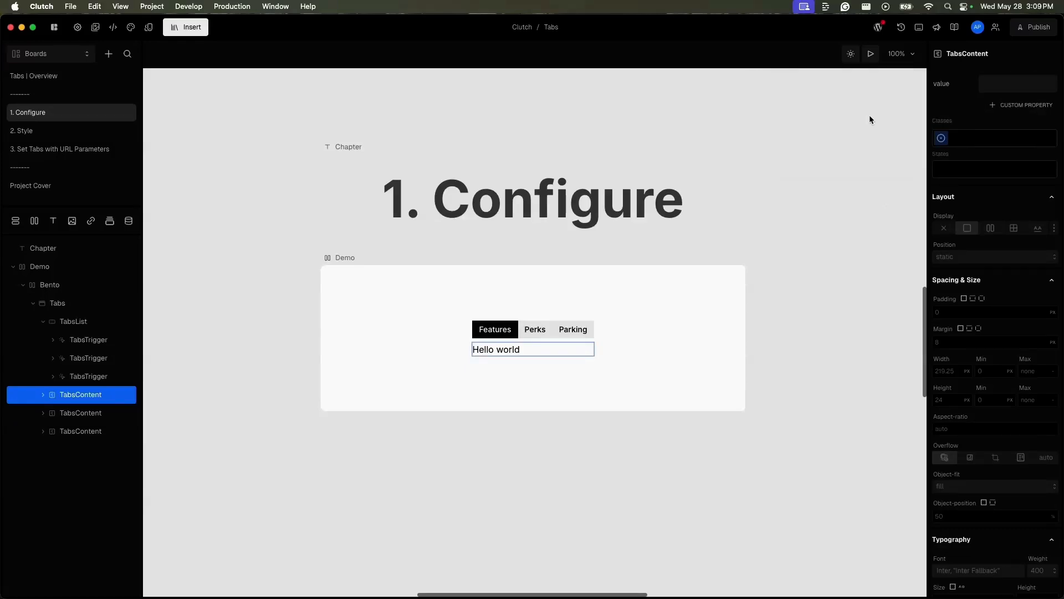
{"action": "type", "text": "1"}
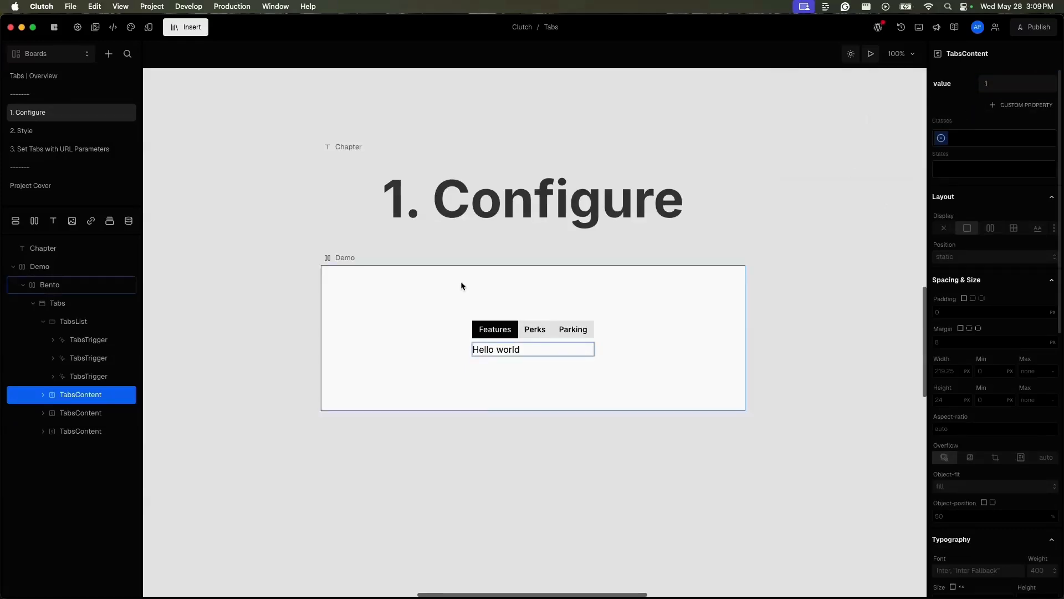
Step: Test switching between the Features and Perks tabs and compare the value properties of the first trigger and content
{"action": "left_click", "coordinate": [537, 333]}
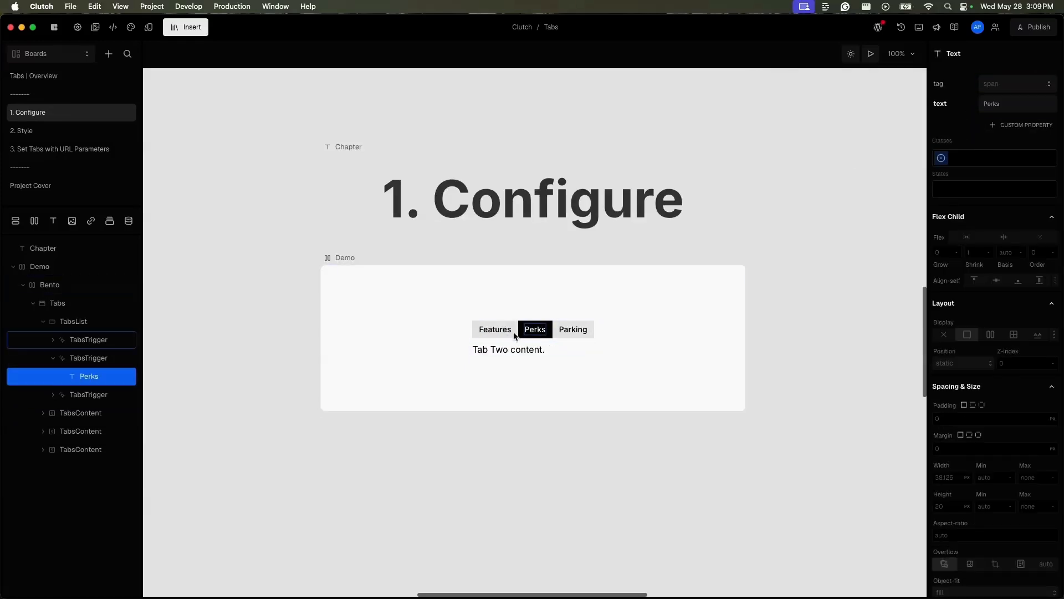
{"action": "left_click", "coordinate": [507, 335]}
{"action": "left_click", "coordinate": [541, 332]}
{"action": "left_click", "coordinate": [499, 335]}
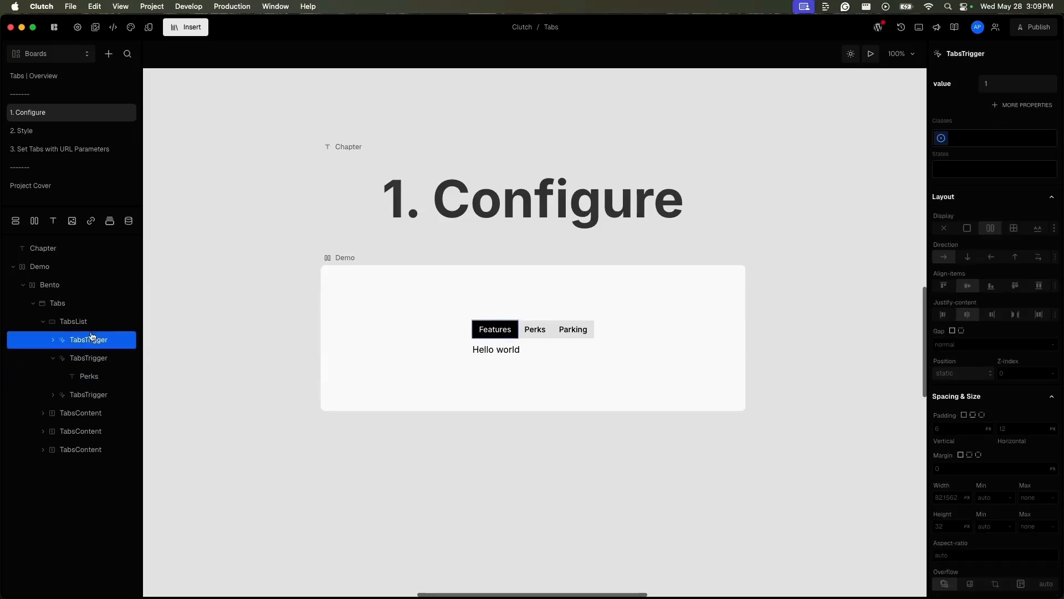
{"action": "left_click", "coordinate": [89, 415]}
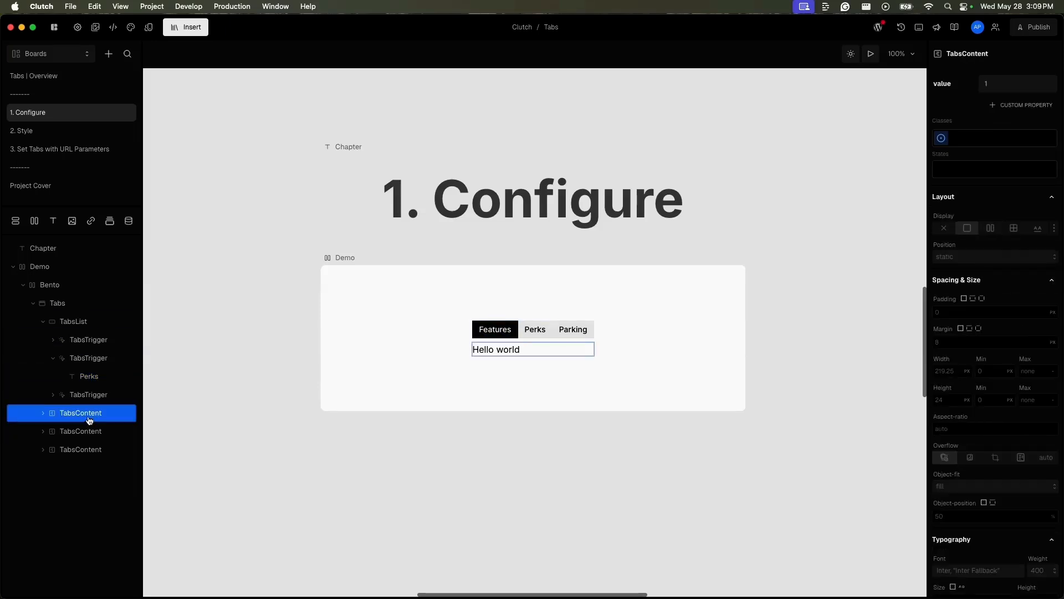
{"action": "left_click", "coordinate": [109, 345]}
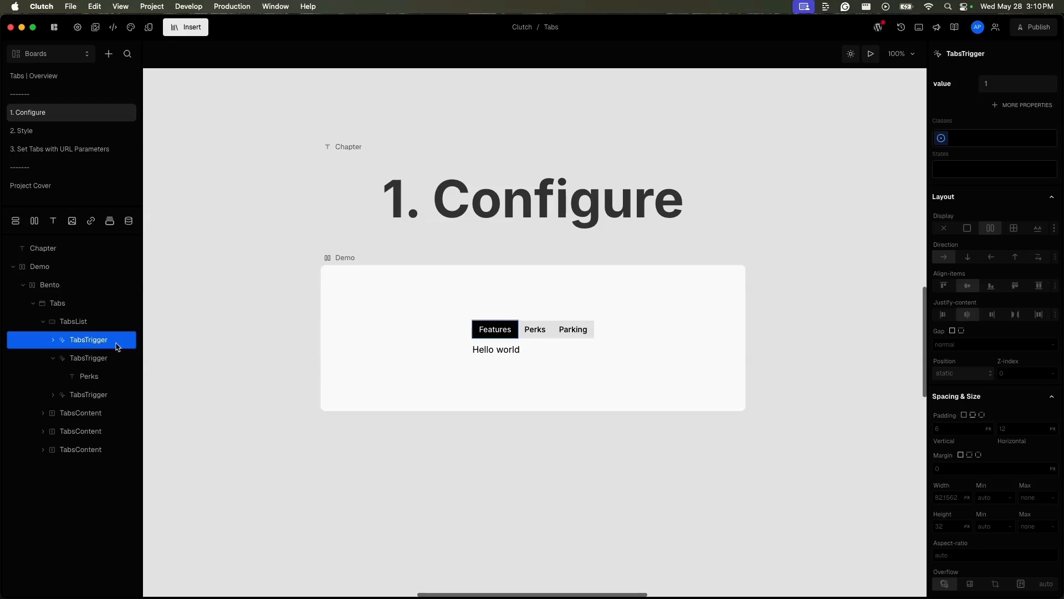
Step: Add a defaultValue property of 3 to the Tabs element and refresh the Demo frame
{"action": "left_click", "coordinate": [97, 304]}
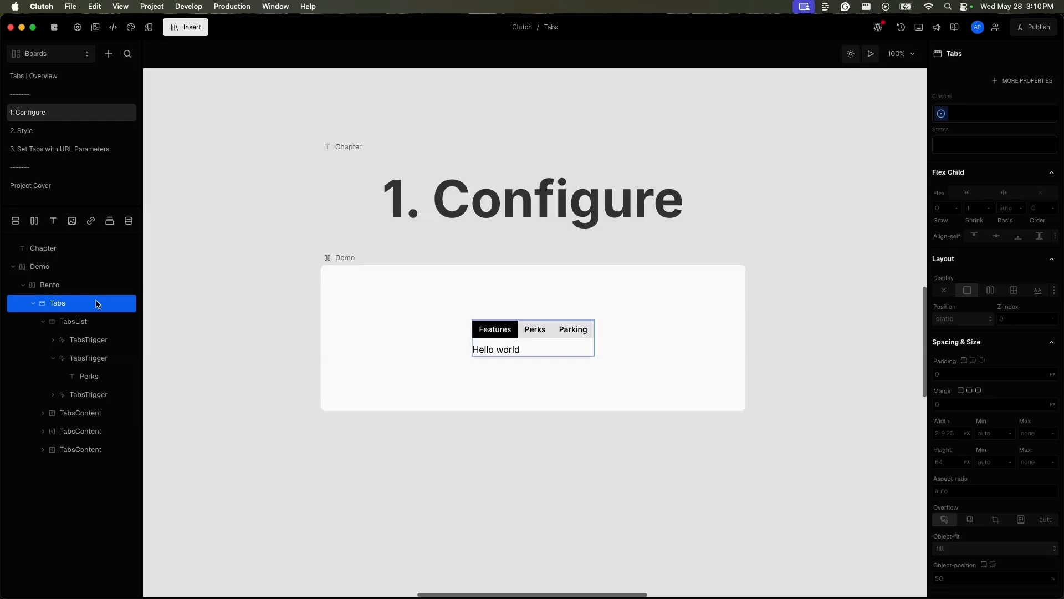
{"action": "left_click", "coordinate": [1048, 82]}
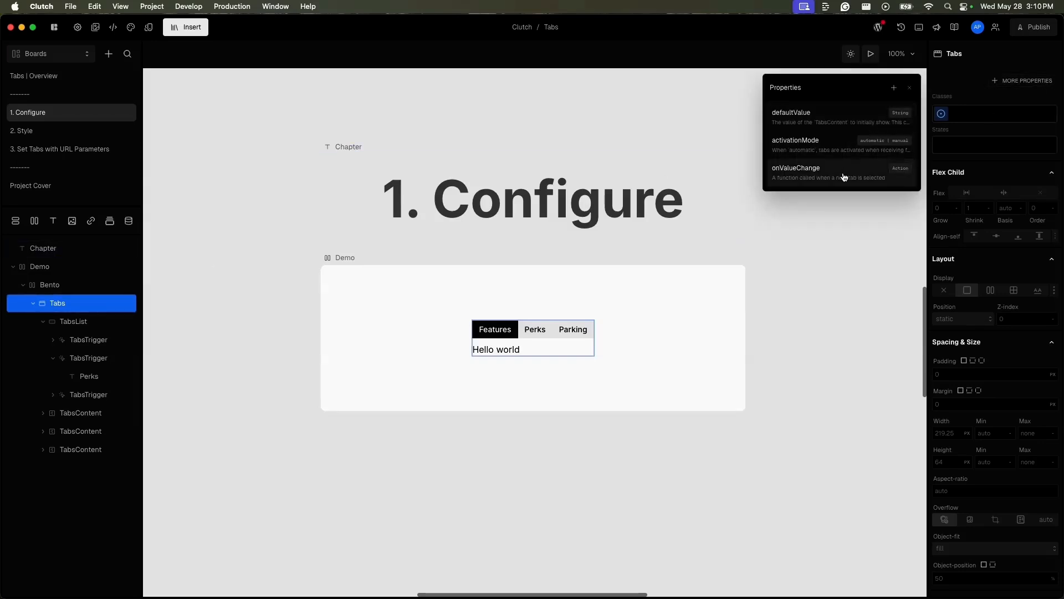
{"action": "left_click", "coordinate": [843, 124]}
{"action": "left_click", "coordinate": [990, 83]}
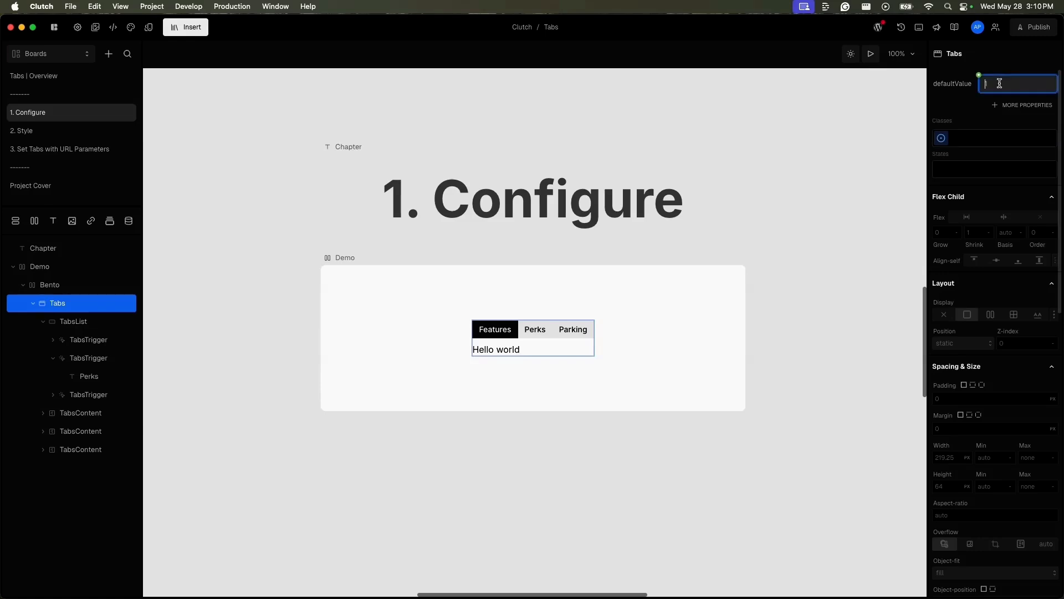
{"action": "type", "text": "3"}
{"action": "left_click", "coordinate": [971, 121]}
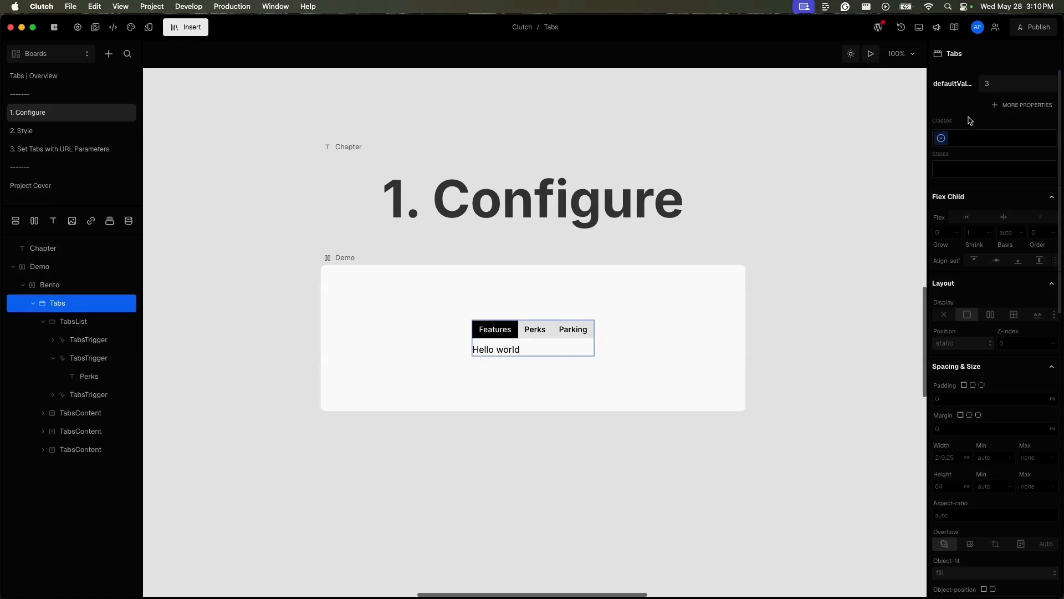
{"action": "left_click", "coordinate": [350, 258]}
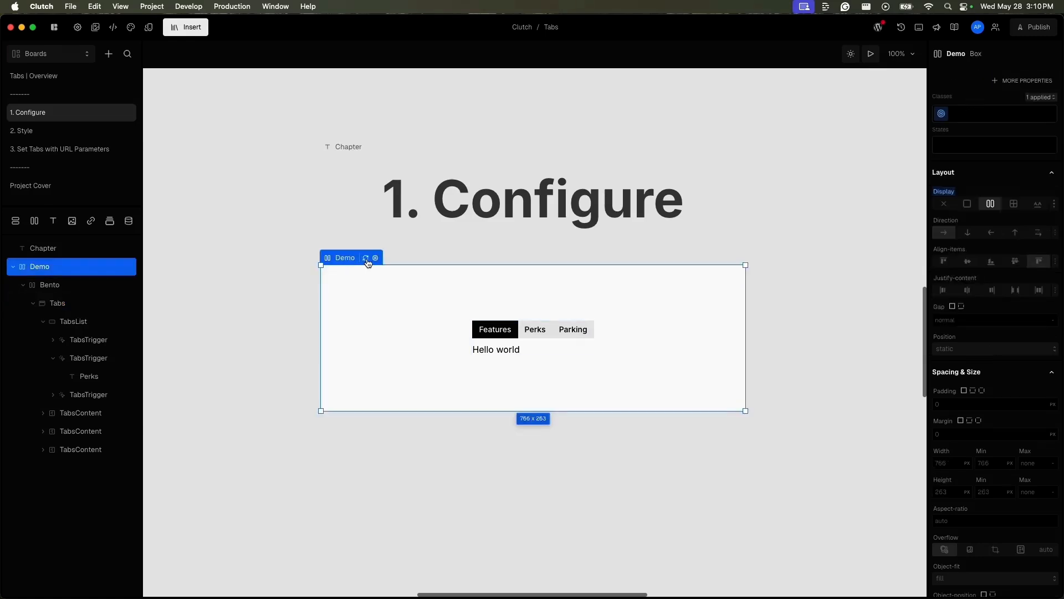
{"action": "left_click", "coordinate": [366, 259]}
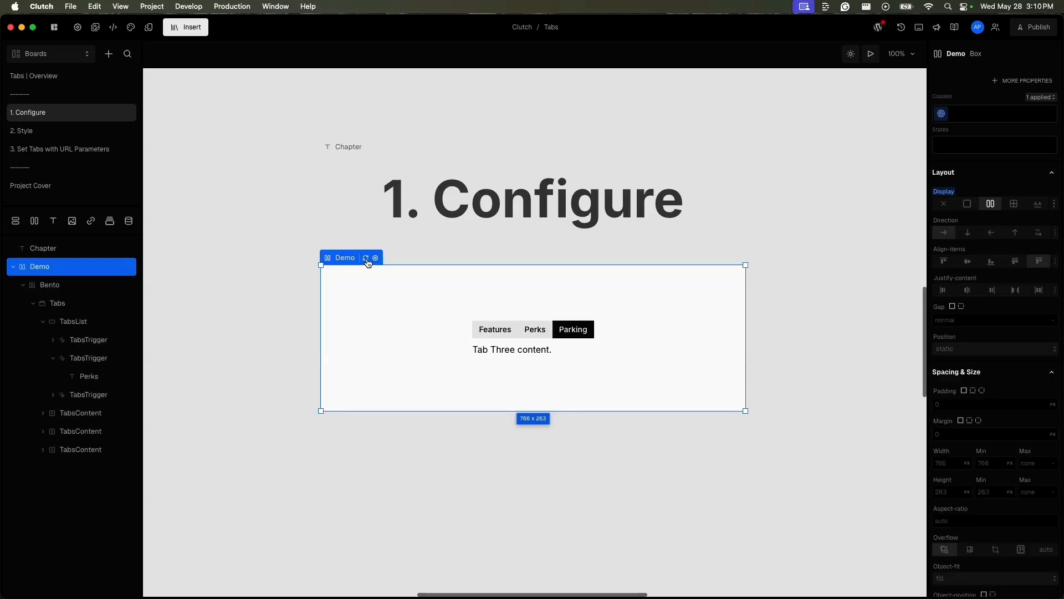
Step: Add the activationMode property to the Tabs element
{"action": "left_click", "coordinate": [89, 303]}
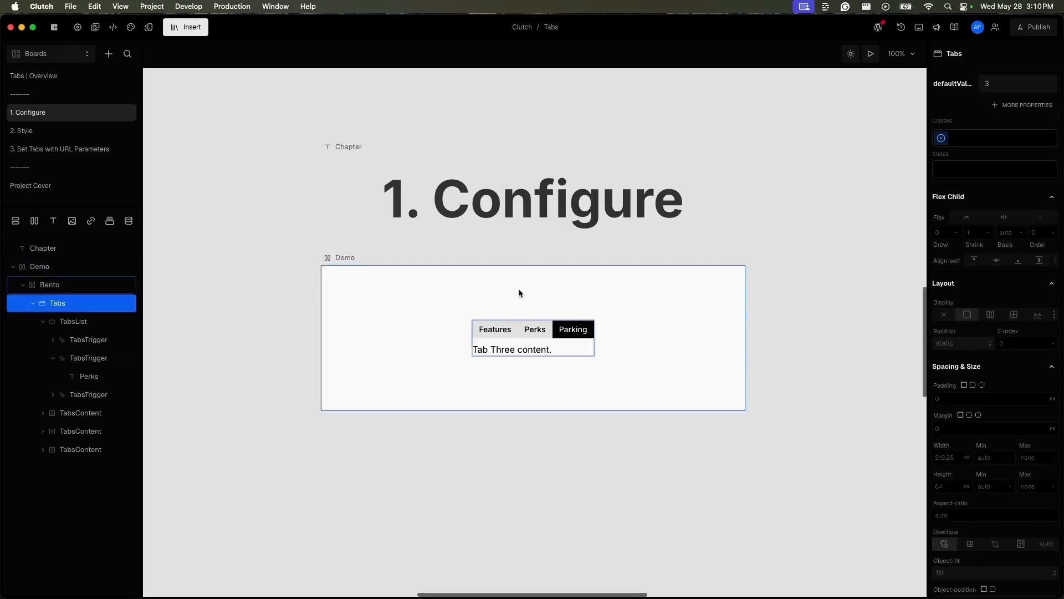
{"action": "left_click", "coordinate": [1035, 107]}
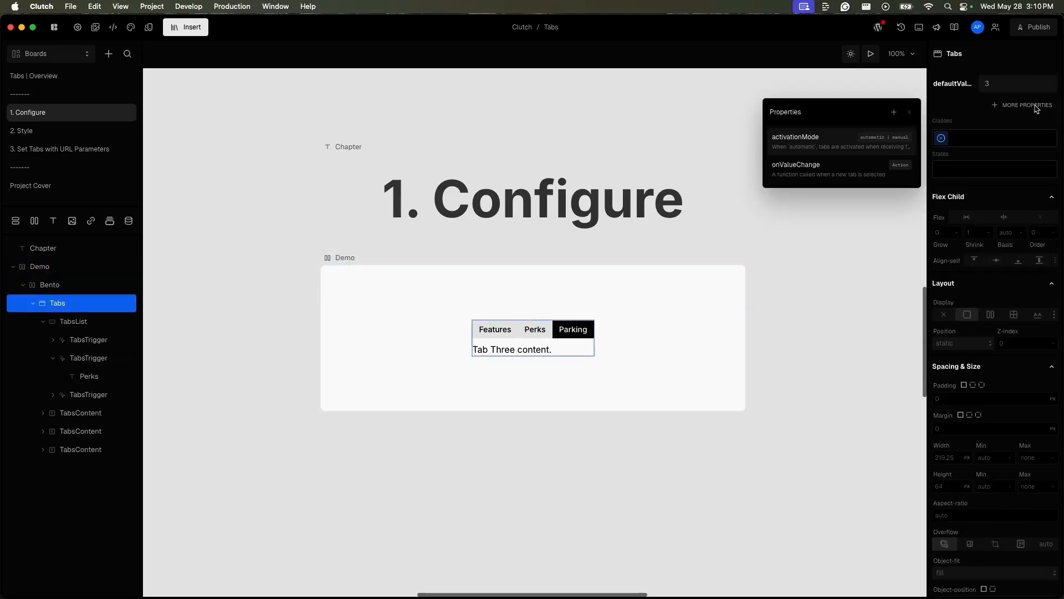
{"action": "left_click", "coordinate": [842, 148]}
Step: Preview the board, move focus through the tabs with the keyboard to test automatic activation, and leave the preview
{"action": "key", "text": "p"}
{"action": "key", "text": "Tab"}
{"action": "key", "text": "Left"}
{"action": "key", "text": "Left"}
{"action": "key", "text": "Left"}
{"action": "key", "text": "Left"}
{"action": "key", "text": "Left"}
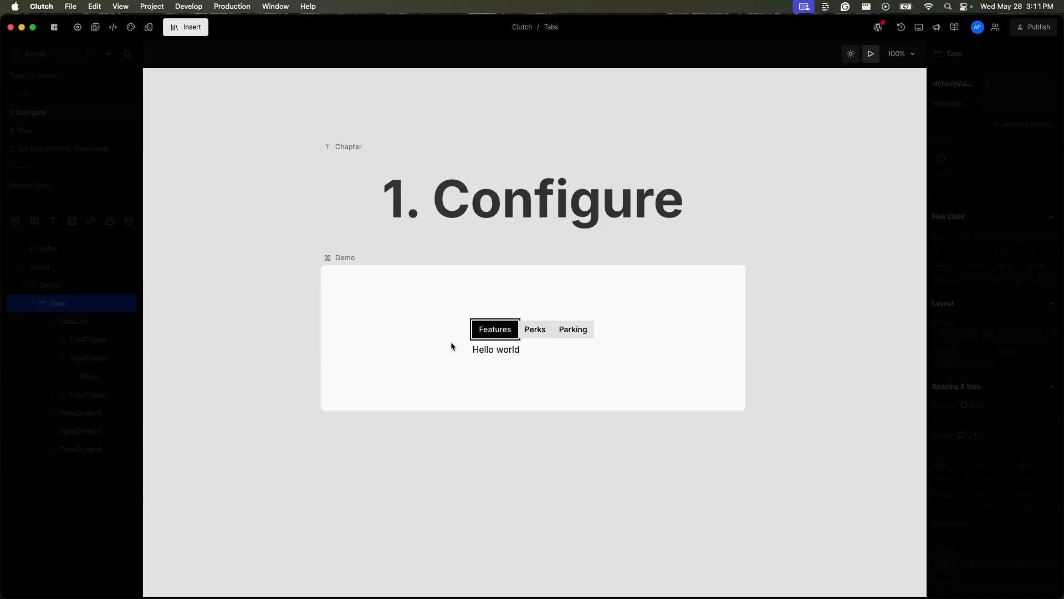
{"action": "left_click", "coordinate": [871, 54]}
Step: Set the activationMode of the Tabs element to manual
{"action": "left_click", "coordinate": [1007, 104]}
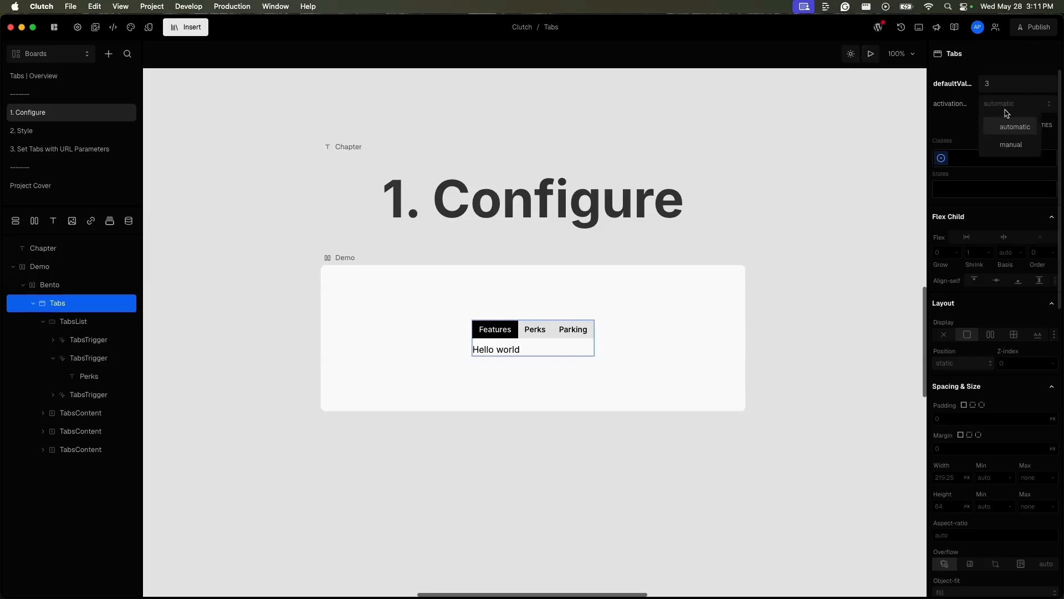
{"action": "left_click", "coordinate": [1012, 145]}
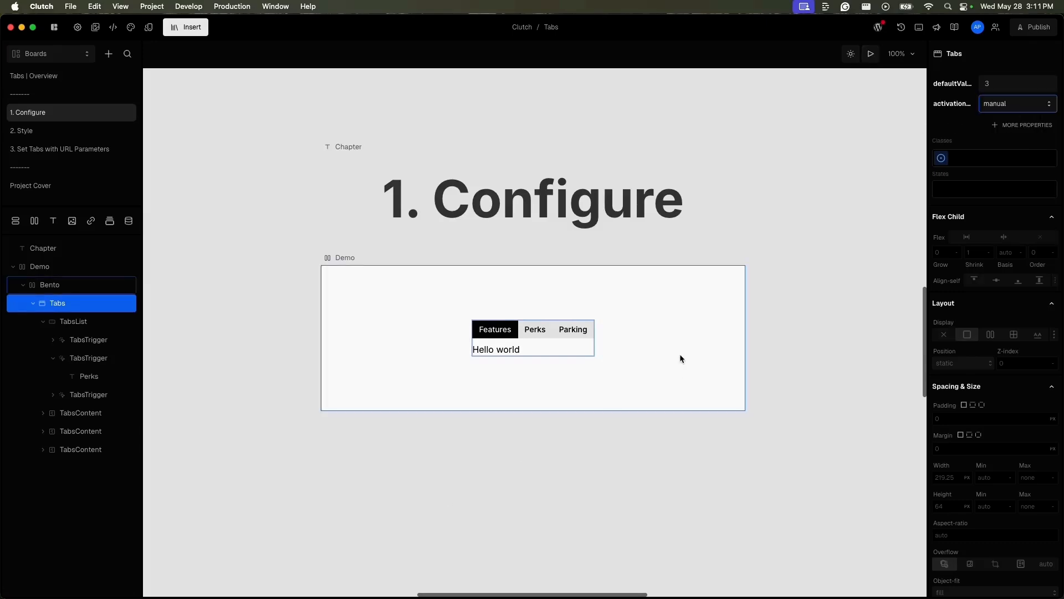
Step: Preview the board, activate the Perks tab by keyboard to test manual activation, refresh the Demo frame and leave the preview
{"action": "left_click", "coordinate": [872, 55]}
{"action": "key", "text": "Tab"}
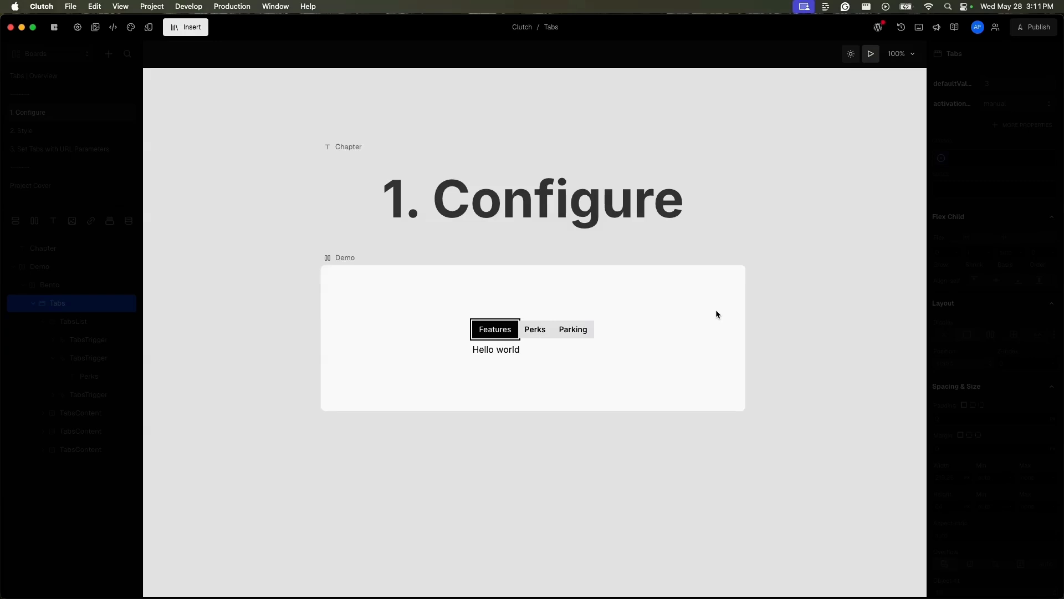
{"action": "key", "text": "Right"}
{"action": "key", "text": "Return"}
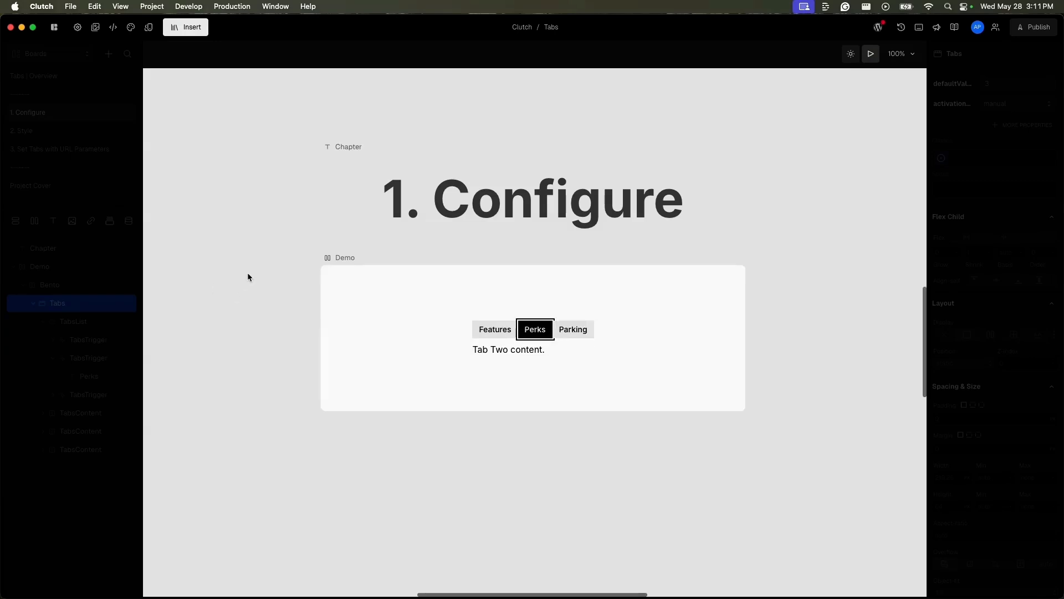
{"action": "left_click", "coordinate": [352, 257]}
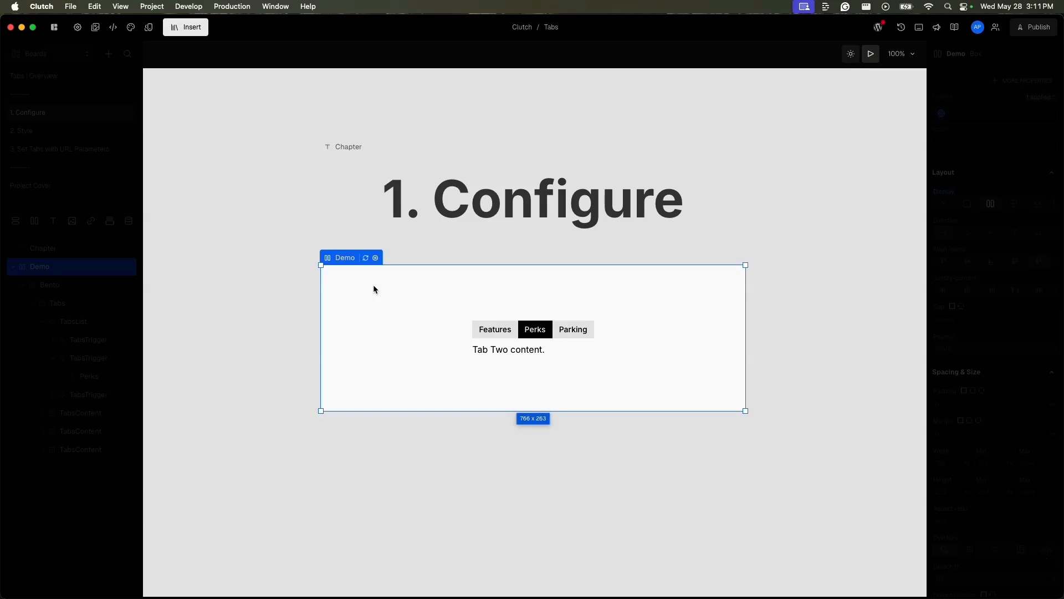
{"action": "left_click", "coordinate": [366, 259]}
{"action": "left_click", "coordinate": [875, 57]}
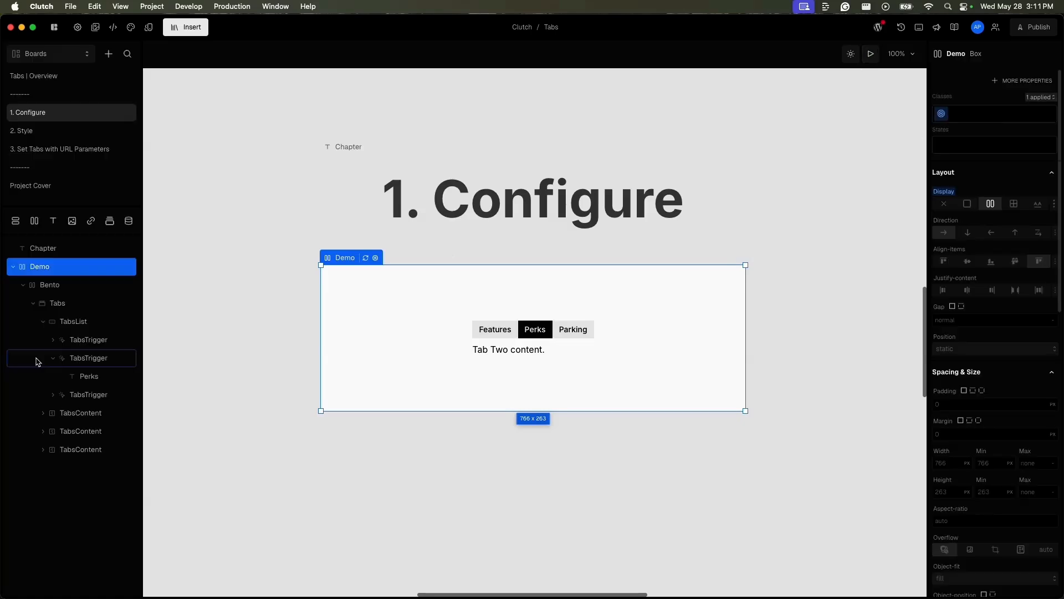
Step: Show the additional properties of the Tabs element, including onValueChange
{"action": "left_click", "coordinate": [66, 304]}
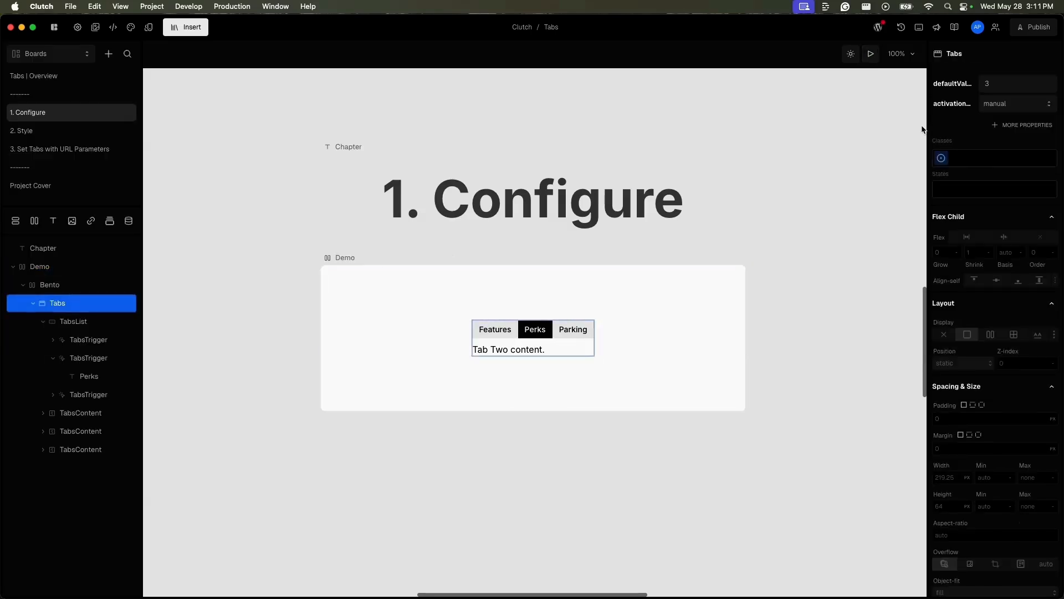
{"action": "left_click", "coordinate": [956, 105]}
{"action": "left_click", "coordinate": [1028, 108]}
{"action": "left_click", "coordinate": [951, 121]}
{"action": "left_click", "coordinate": [1014, 124]}
{"action": "left_click", "coordinate": [858, 172]}
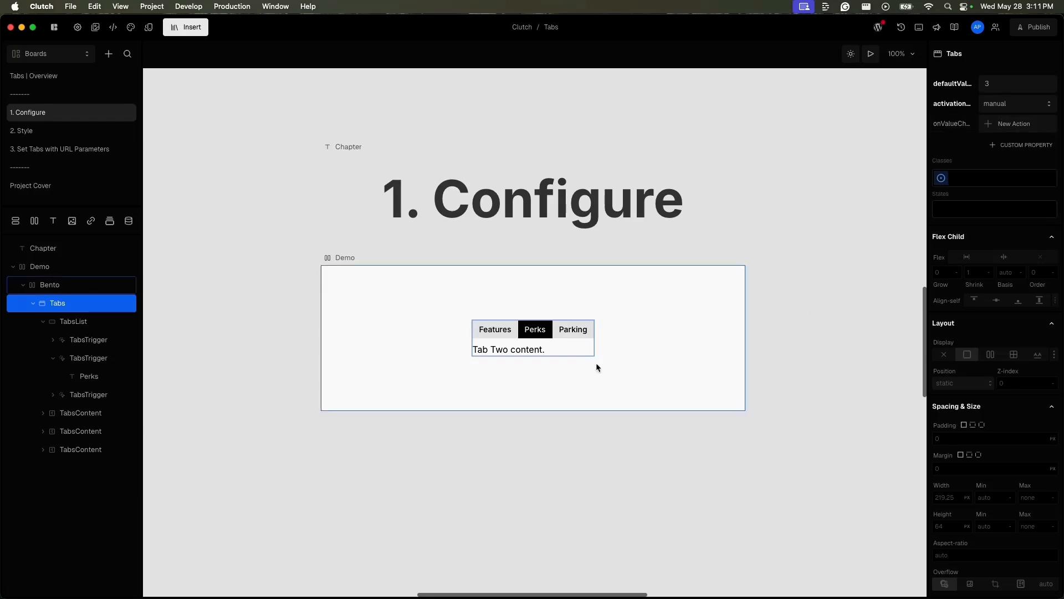
{"action": "left_click", "coordinate": [574, 330]}
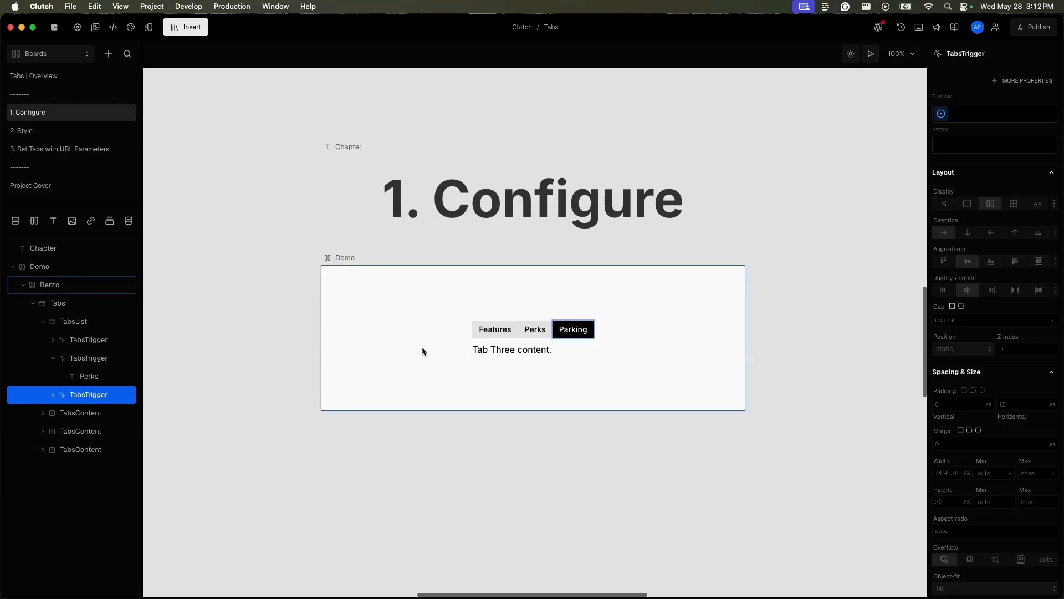
{"action": "left_click", "coordinate": [94, 303]}
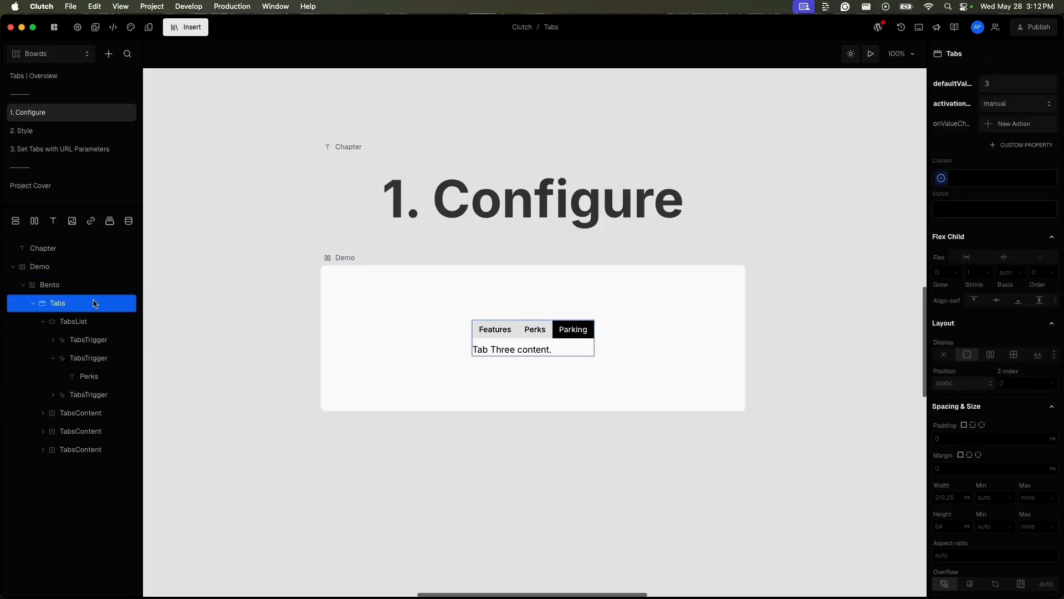
Step: Open the 2. Style board, expand its Tabs element and look through the TabsList and the first TabsTrigger
{"action": "left_click", "coordinate": [68, 131]}
{"action": "left_click", "coordinate": [81, 285]}
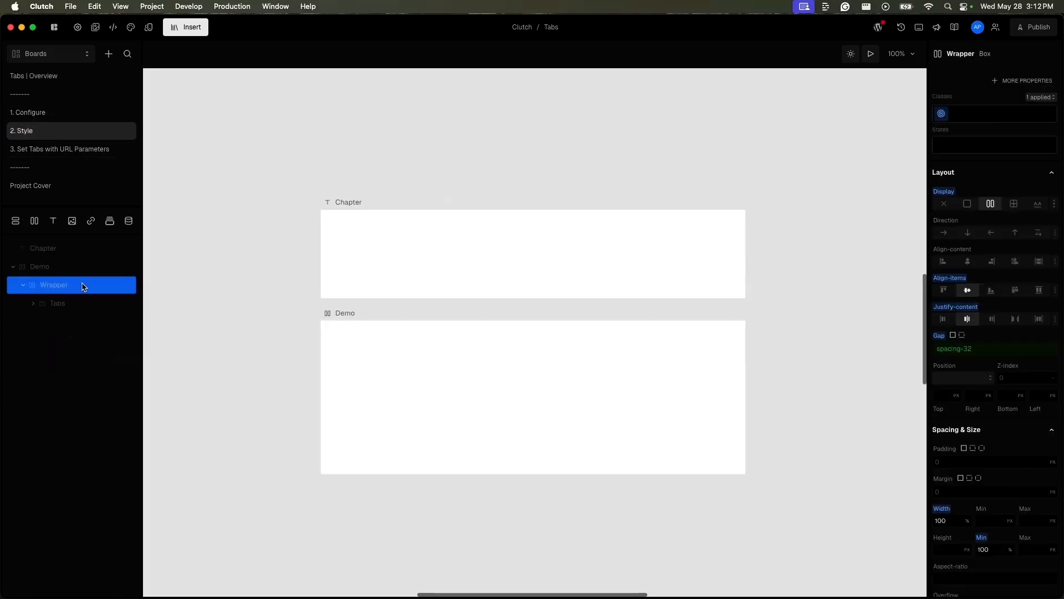
{"action": "left_click", "coordinate": [100, 310]}
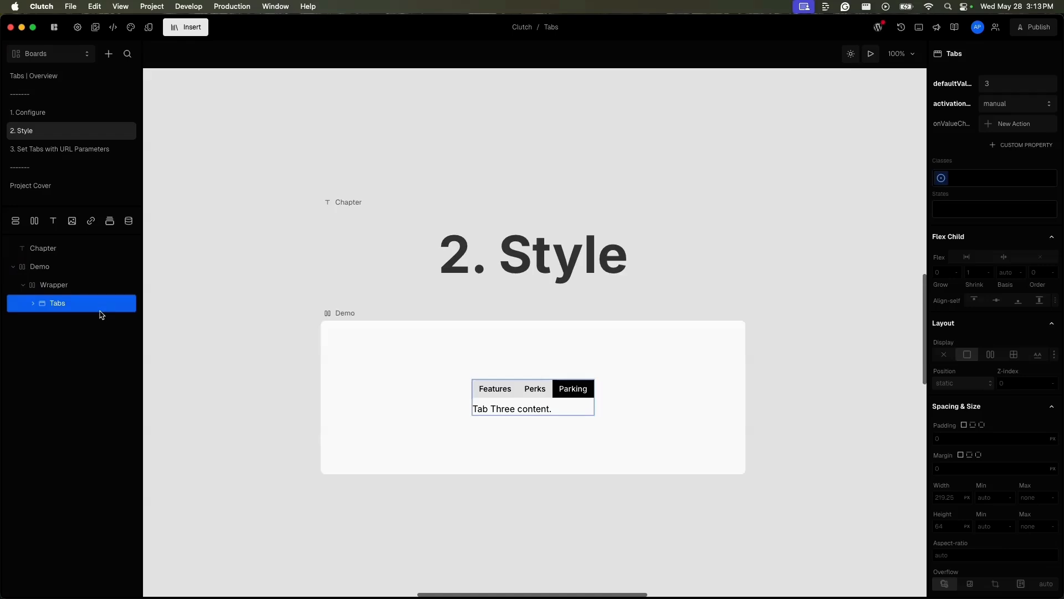
{"action": "left_click", "coordinate": [33, 303]}
{"action": "left_click", "coordinate": [104, 342]}
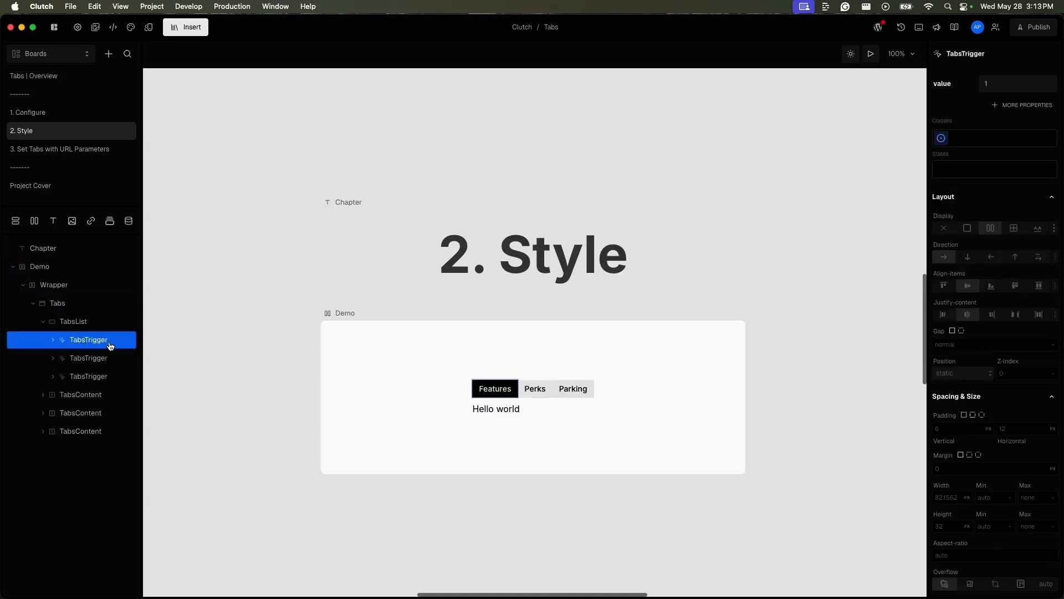
{"action": "left_click", "coordinate": [77, 321]}
{"action": "left_click", "coordinate": [72, 305]}
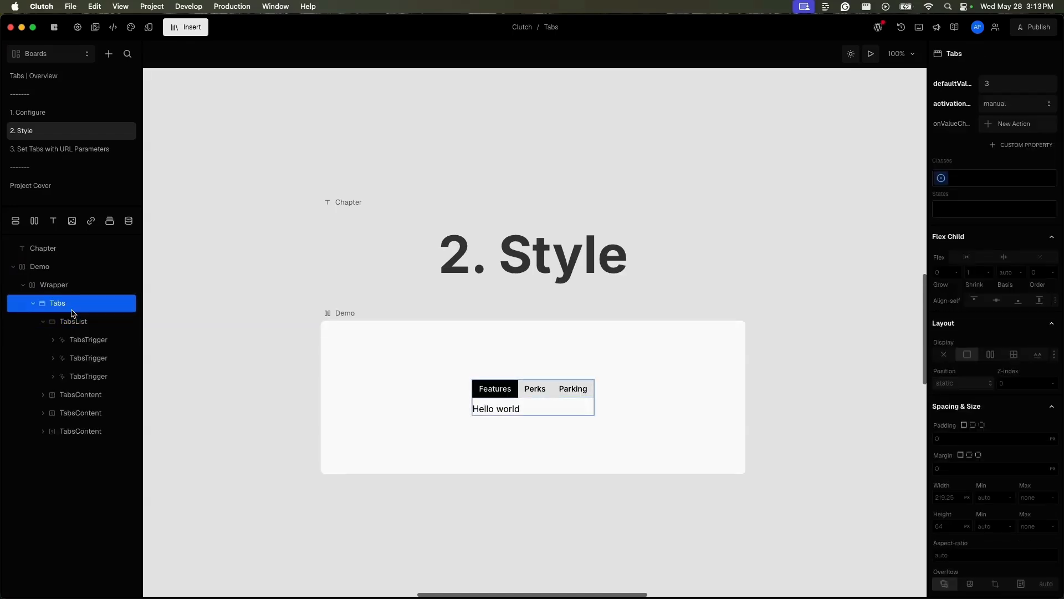
{"action": "left_click", "coordinate": [77, 321]}
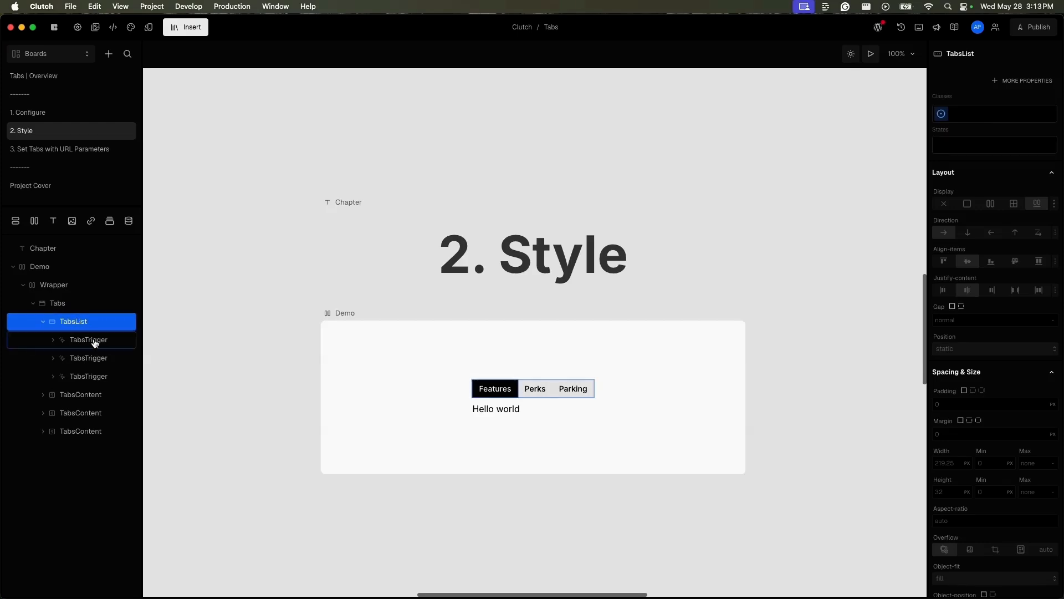
{"action": "left_click", "coordinate": [95, 343]}
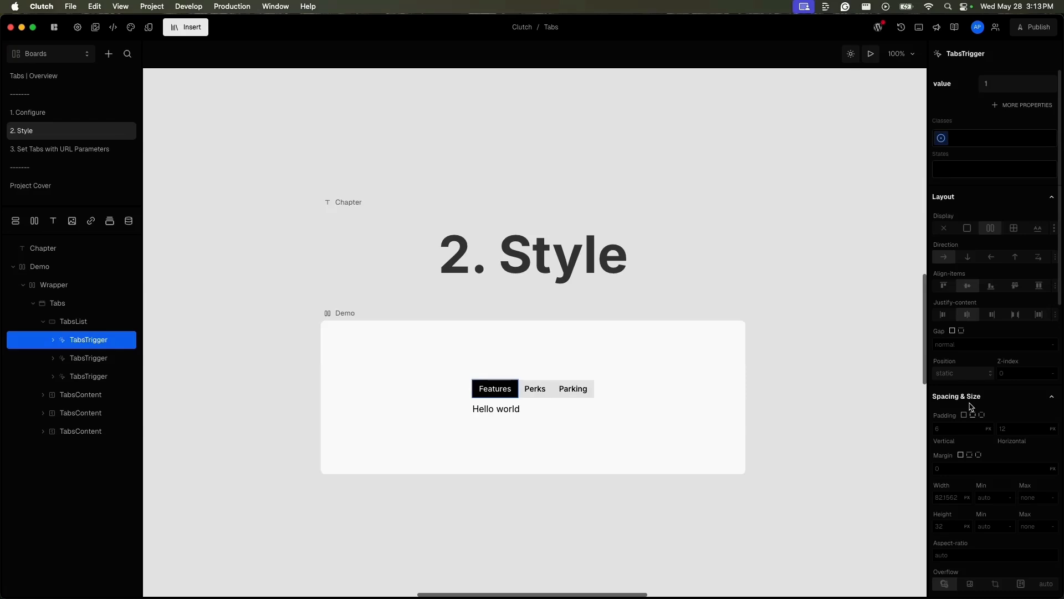
Step: Preview the 2. Style board and switch between the Features, Perks and Parking tabs to compare their styles
{"action": "left_click", "coordinate": [871, 53]}
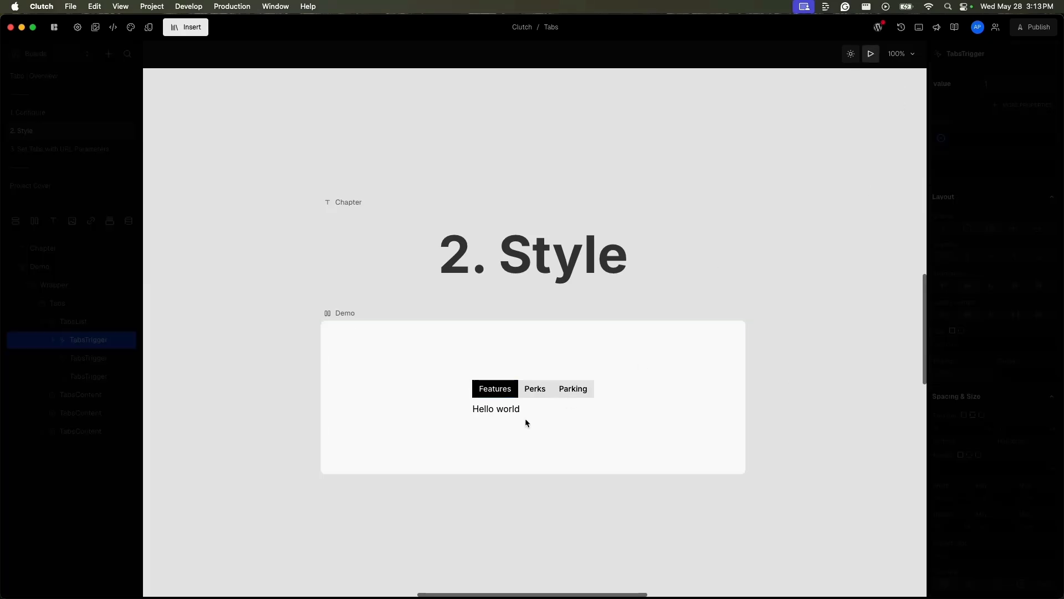
{"action": "left_click", "coordinate": [535, 389]}
{"action": "left_click", "coordinate": [573, 389]}
{"action": "left_click", "coordinate": [535, 389]}
{"action": "left_click", "coordinate": [506, 393]}
{"action": "left_click", "coordinate": [527, 393]}
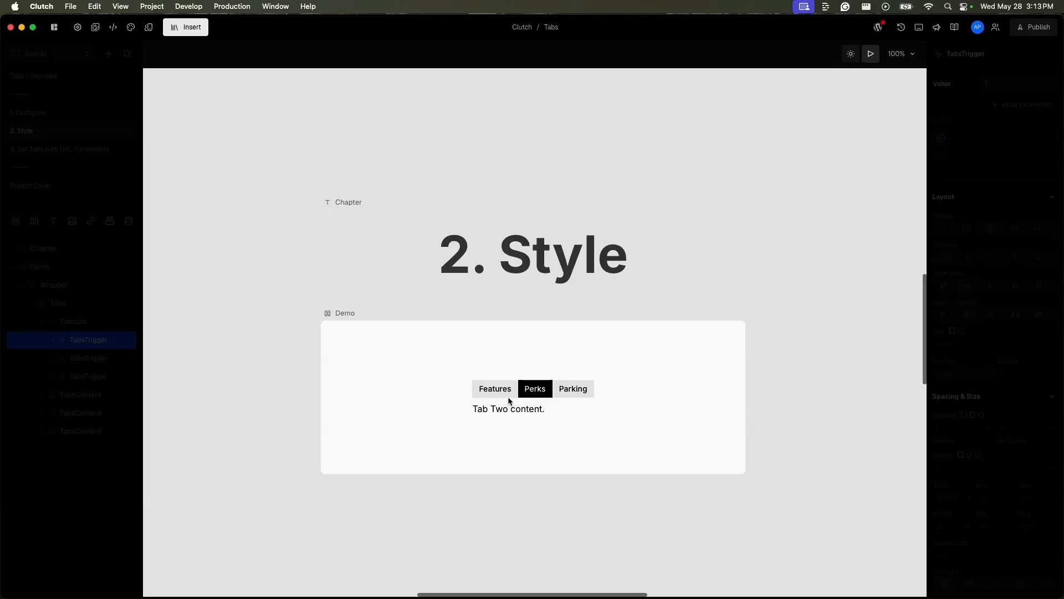
{"action": "left_click", "coordinate": [510, 399]}
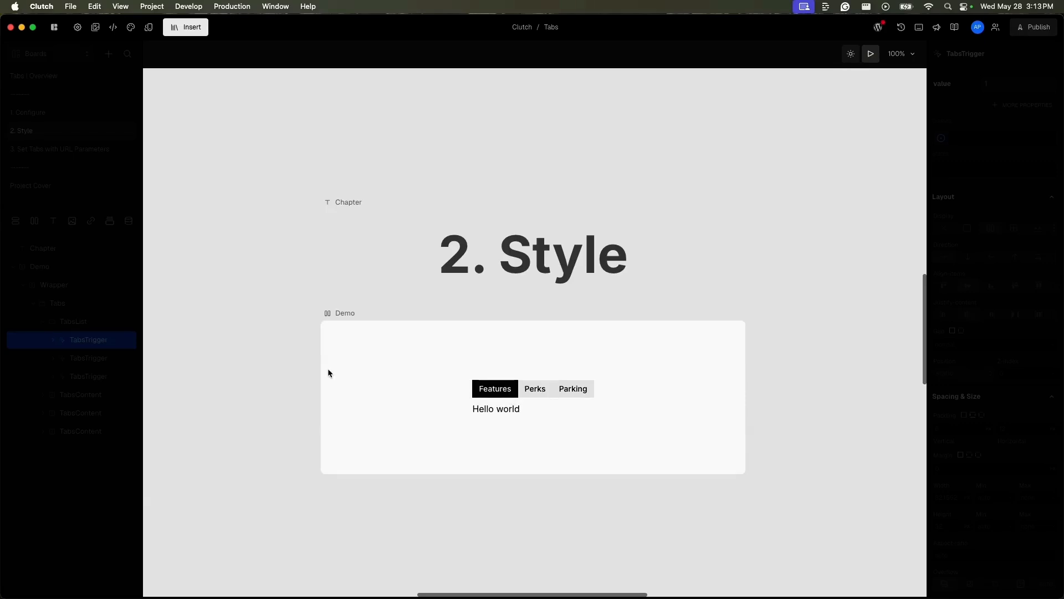
Step: Leave the preview and choose the inactive state for styling the Features TabsTrigger
{"action": "left_click", "coordinate": [112, 342]}
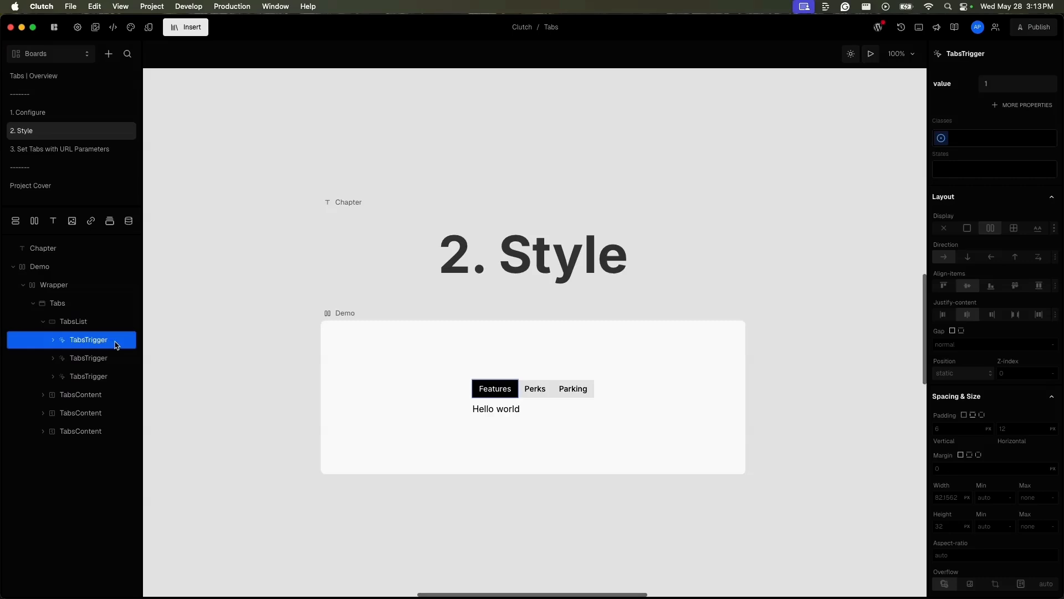
{"action": "left_click", "coordinate": [990, 170]}
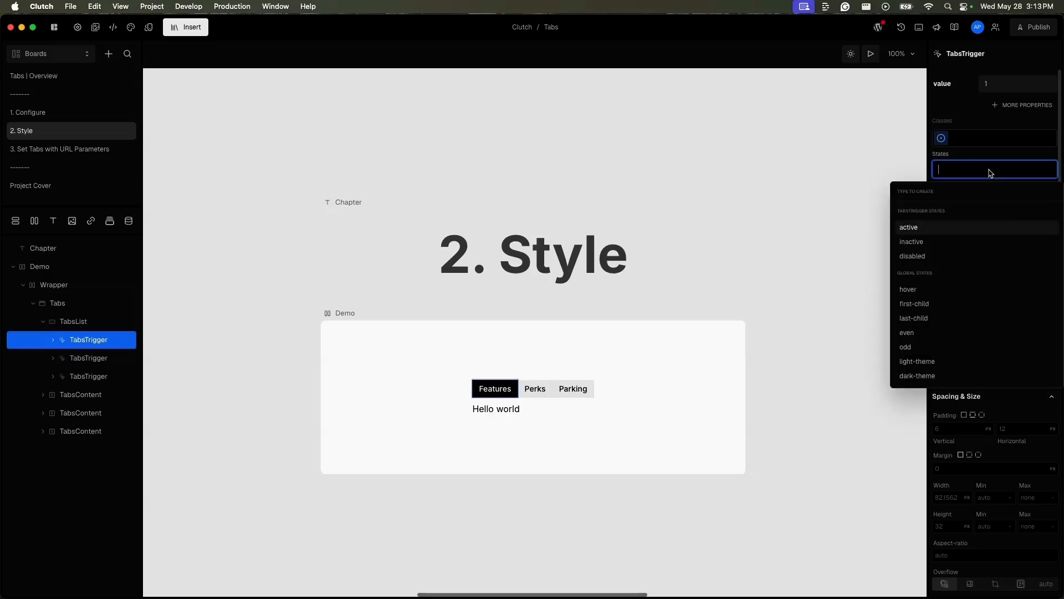
{"action": "left_click", "coordinate": [953, 243]}
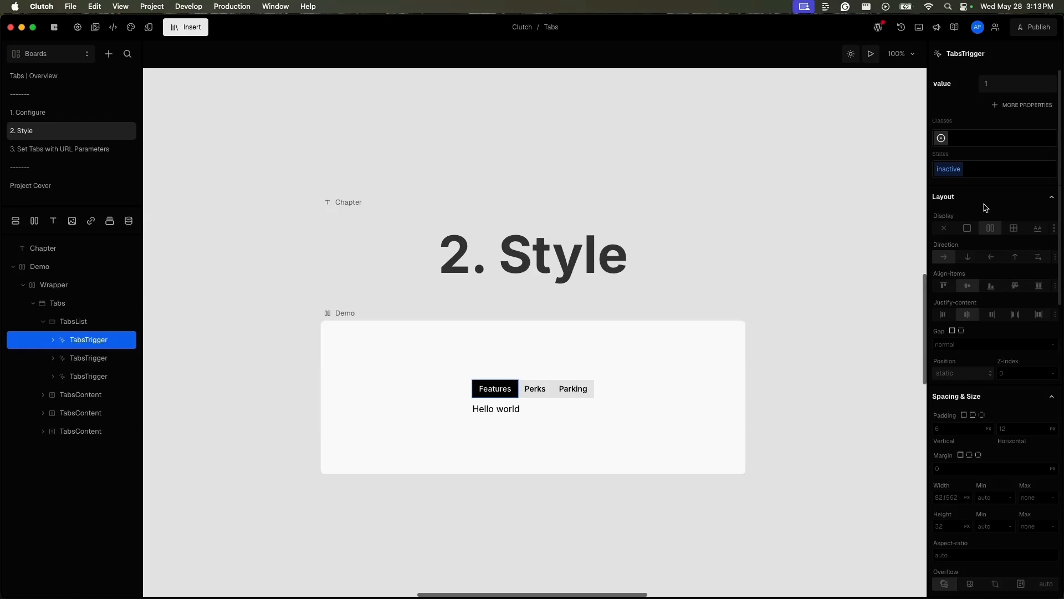
{"action": "scroll", "coordinate": [986, 207], "scroll_direction": "down", "scroll_amount": 10}
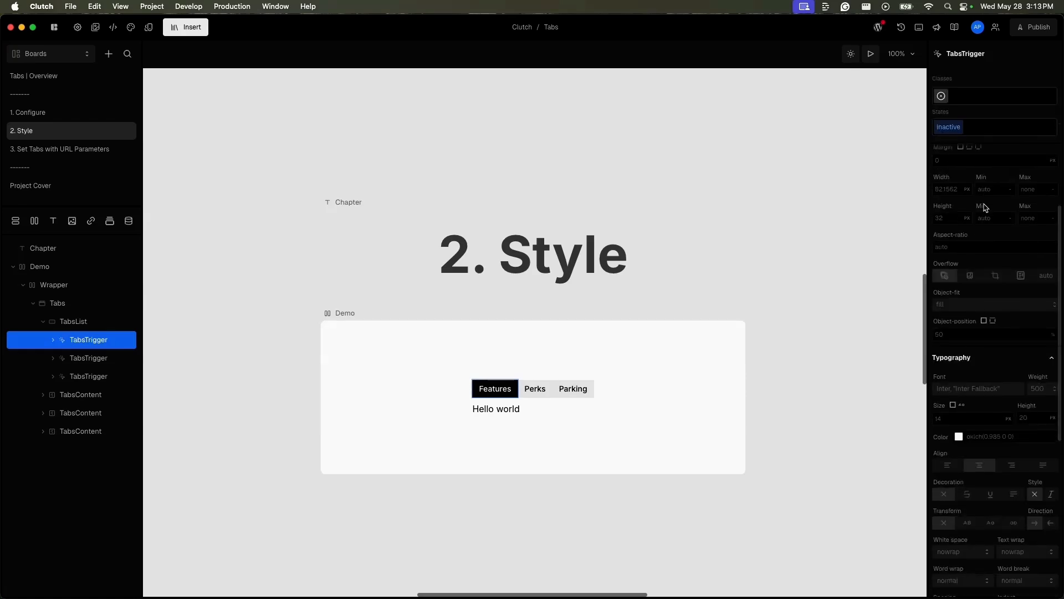
{"action": "scroll", "coordinate": [965, 139], "scroll_direction": "up", "scroll_amount": 10}
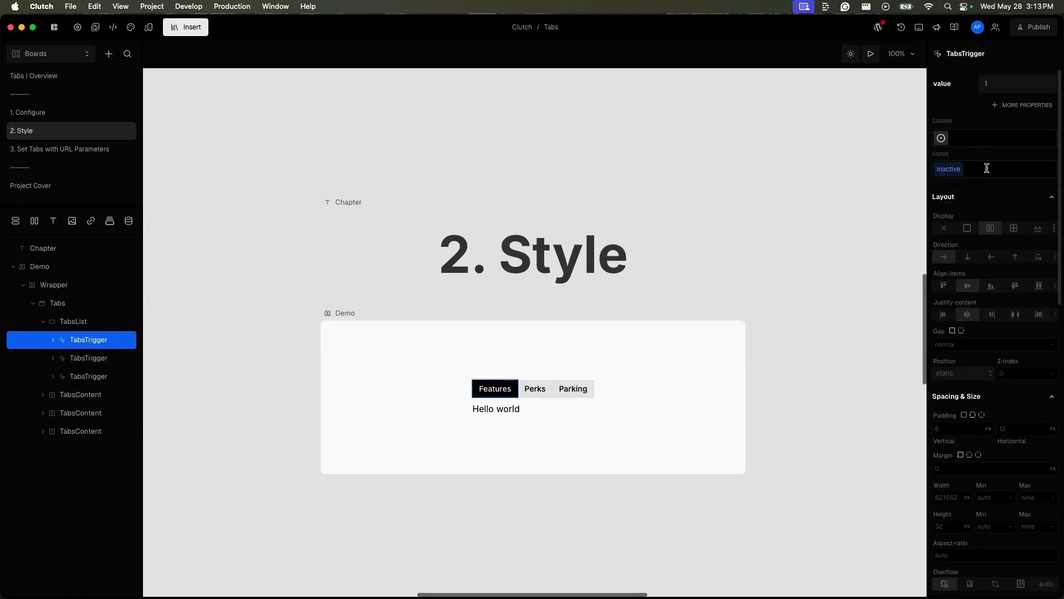
Step: Set the background color of the Features trigger's inactive state to the color-green-800 token
{"action": "scroll", "coordinate": [974, 415], "scroll_direction": "down", "scroll_amount": 10}
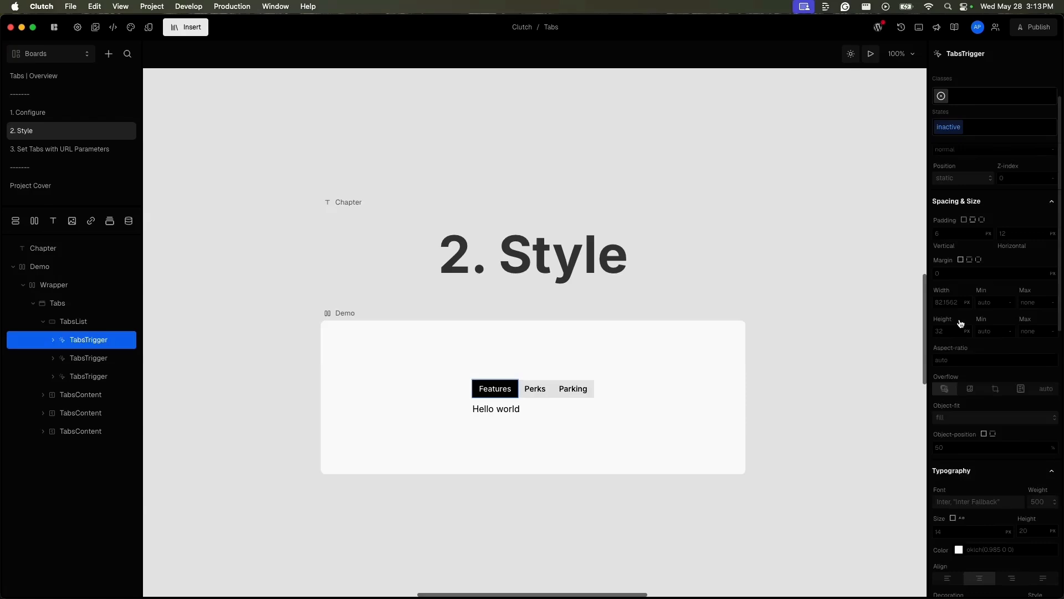
{"action": "scroll", "coordinate": [973, 414], "scroll_direction": "down", "scroll_amount": 1}
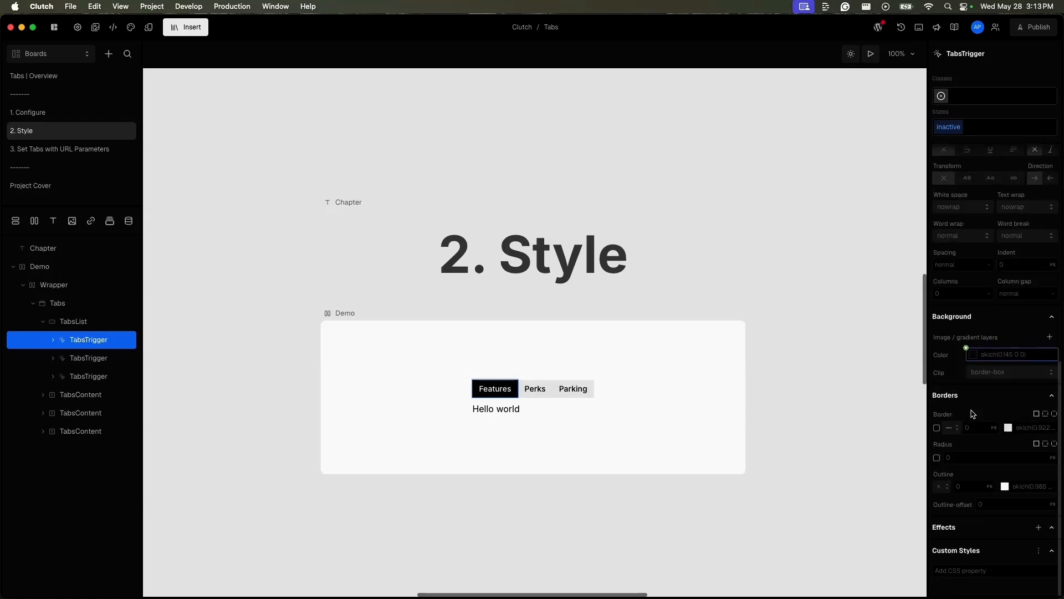
{"action": "left_click", "coordinate": [969, 350]}
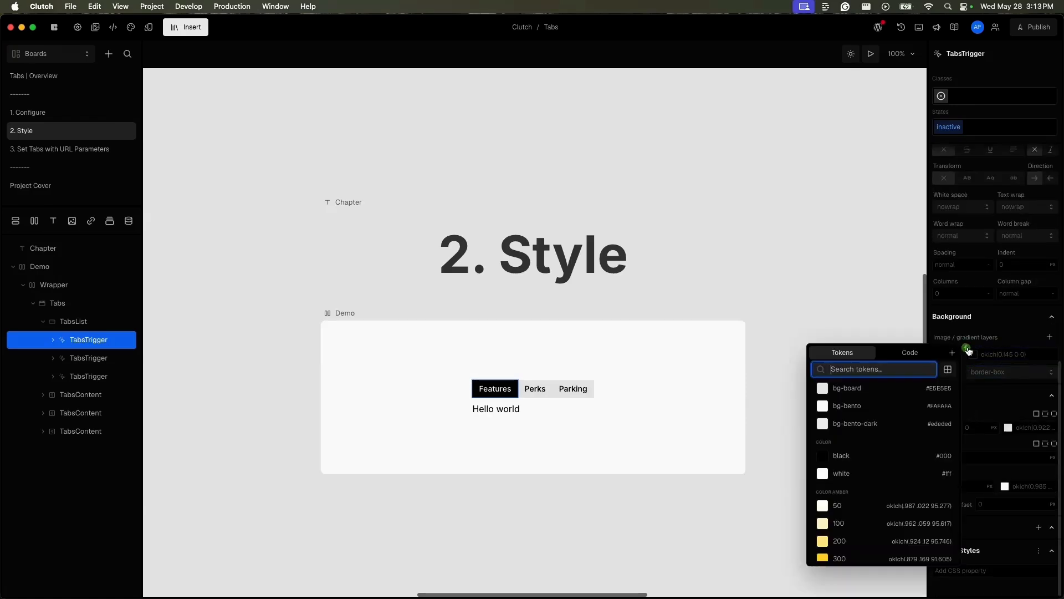
{"action": "left_click", "coordinate": [890, 371]}
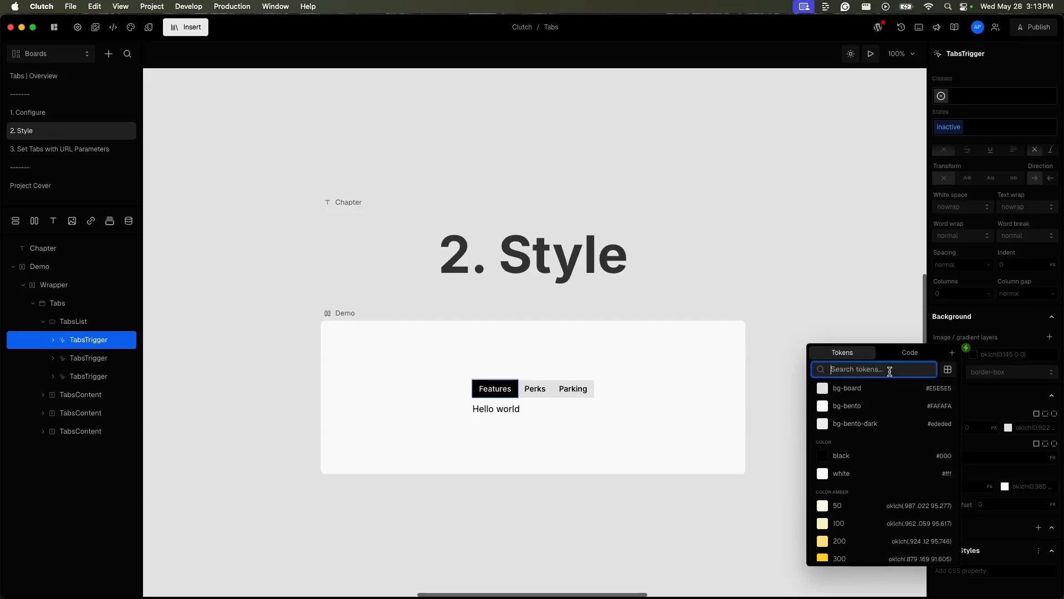
{"action": "type", "text": "gre"}
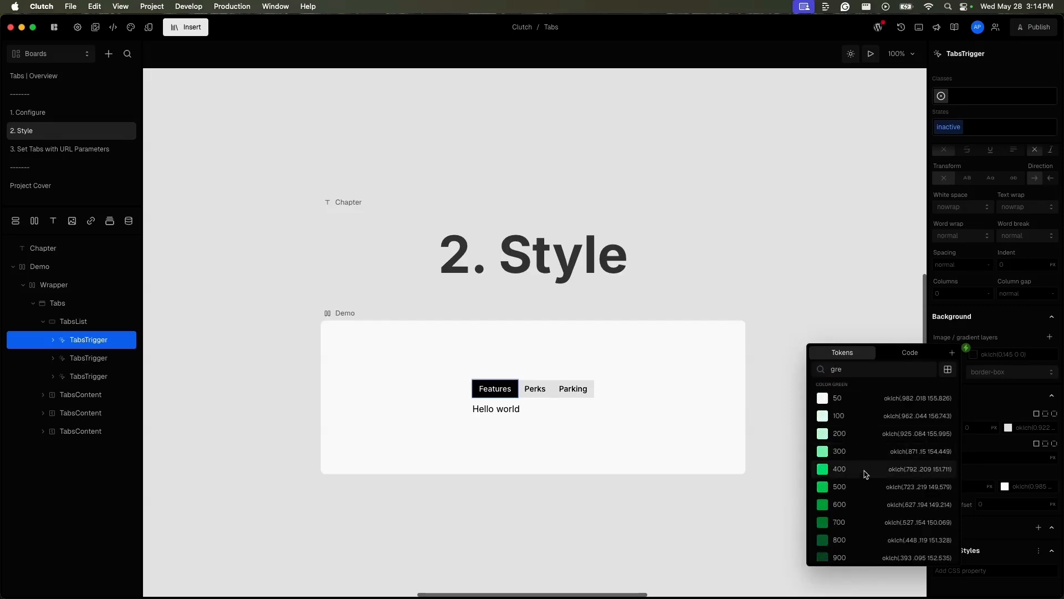
{"action": "left_click", "coordinate": [868, 540]}
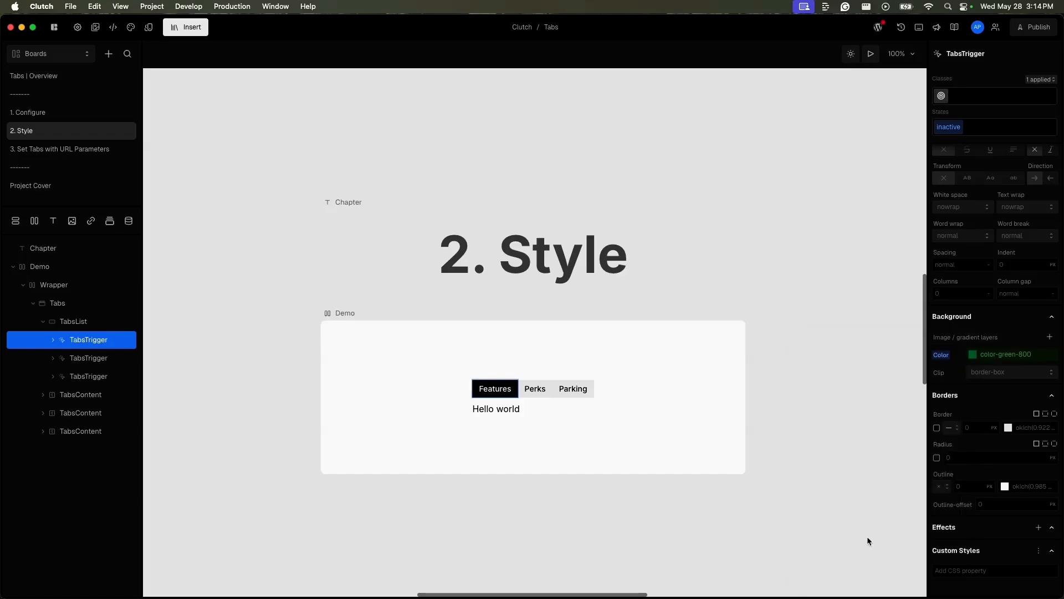
Step: Preview the board, switch between the tabs to check the Features trigger's inactive styling, and leave the preview
{"action": "left_click", "coordinate": [871, 54]}
{"action": "left_click", "coordinate": [554, 395]}
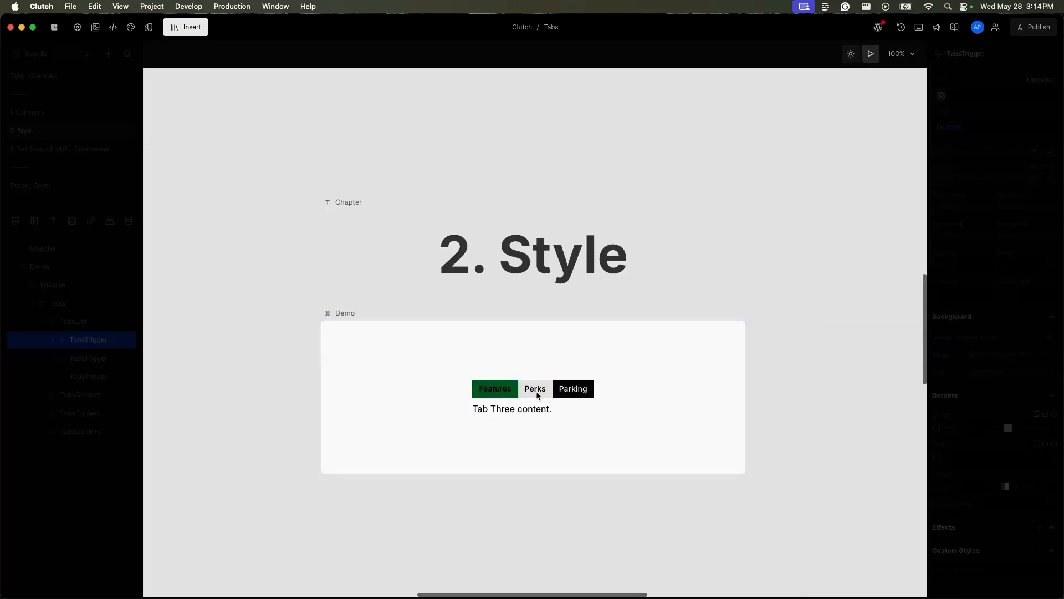
{"action": "left_click", "coordinate": [504, 392]}
{"action": "left_click", "coordinate": [530, 392]}
{"action": "left_click", "coordinate": [503, 397]}
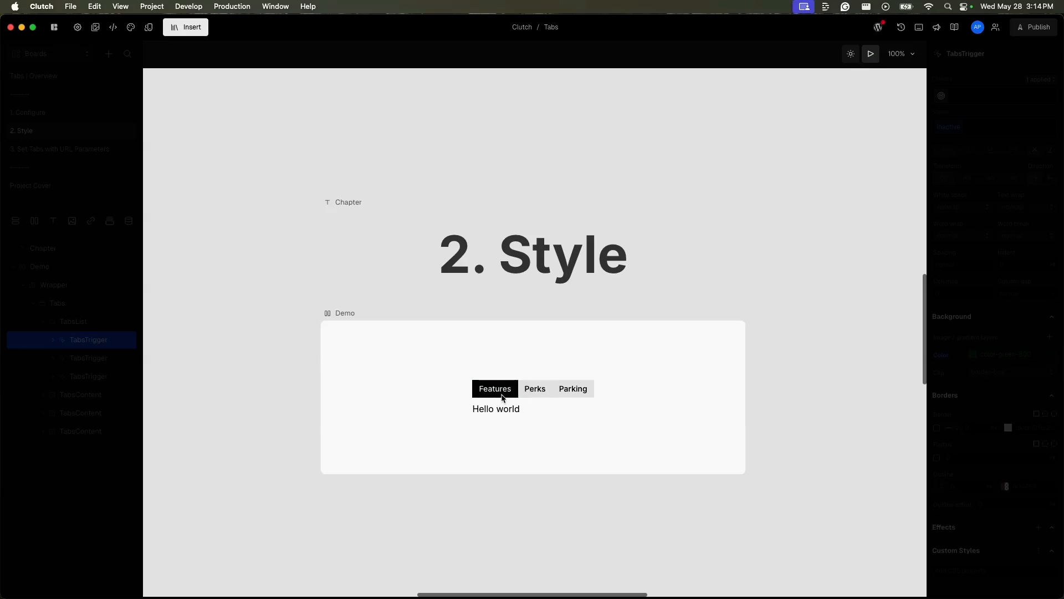
{"action": "left_click", "coordinate": [533, 392]}
{"action": "left_click", "coordinate": [501, 395]}
{"action": "left_click", "coordinate": [872, 54]}
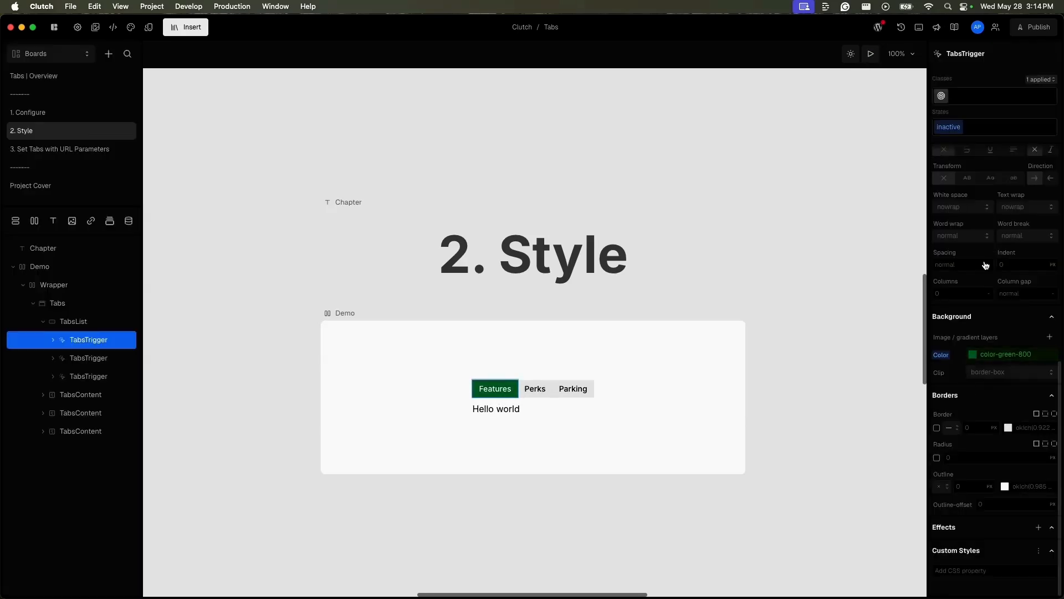
Step: Set the text color of the Features trigger's inactive state to the white token and deselect the trigger
{"action": "scroll", "coordinate": [986, 265], "scroll_direction": "up", "scroll_amount": 5}
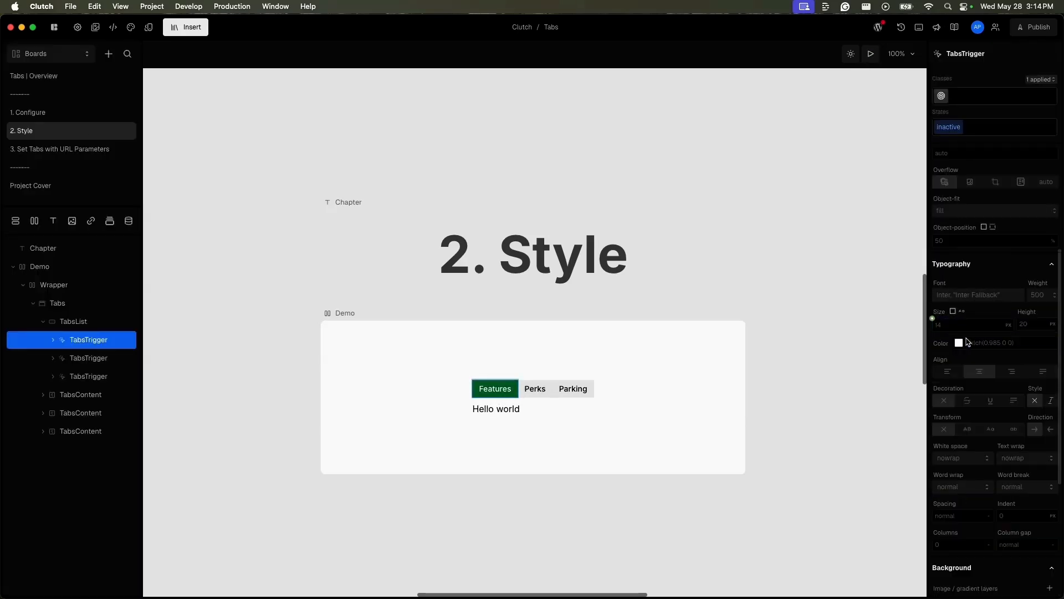
{"action": "left_click", "coordinate": [959, 342]}
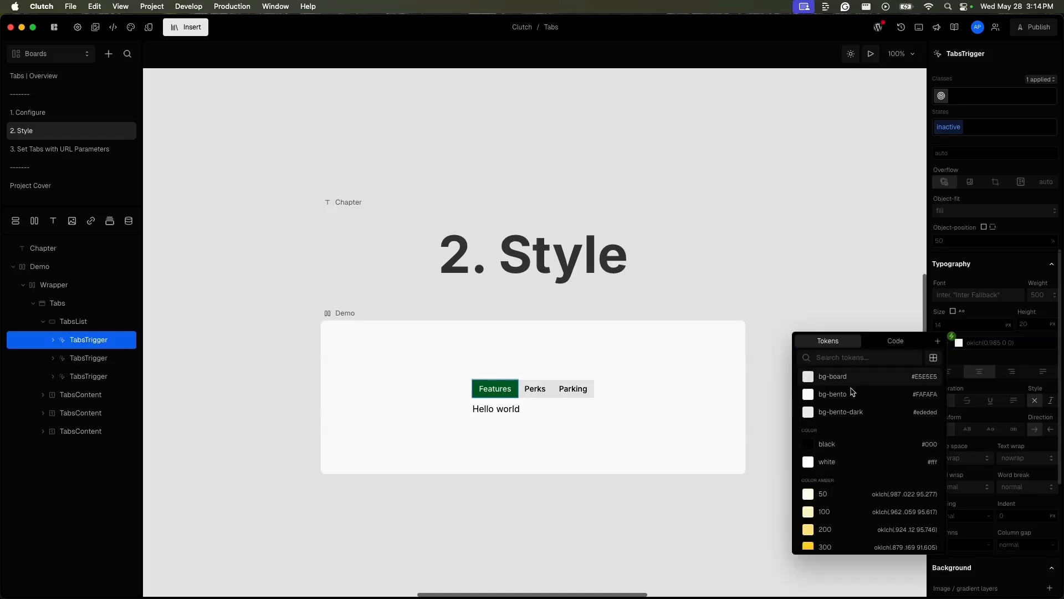
{"action": "left_click", "coordinate": [848, 462]}
{"action": "left_click", "coordinate": [597, 398]}
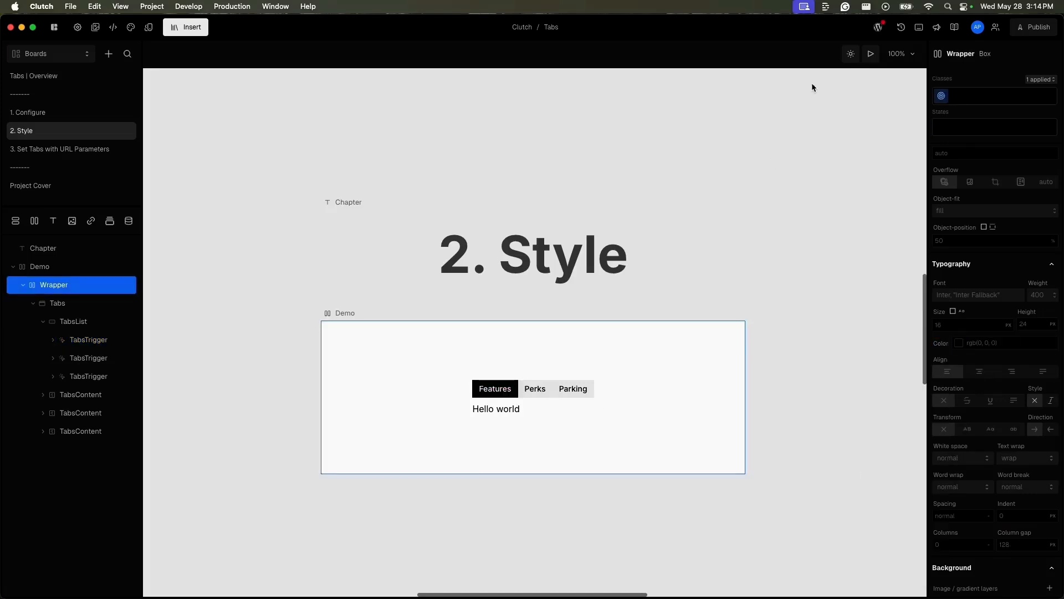
Step: Preview the board, switch between all three tabs to check the Features trigger's inactive text color, and leave the preview
{"action": "left_click", "coordinate": [870, 53]}
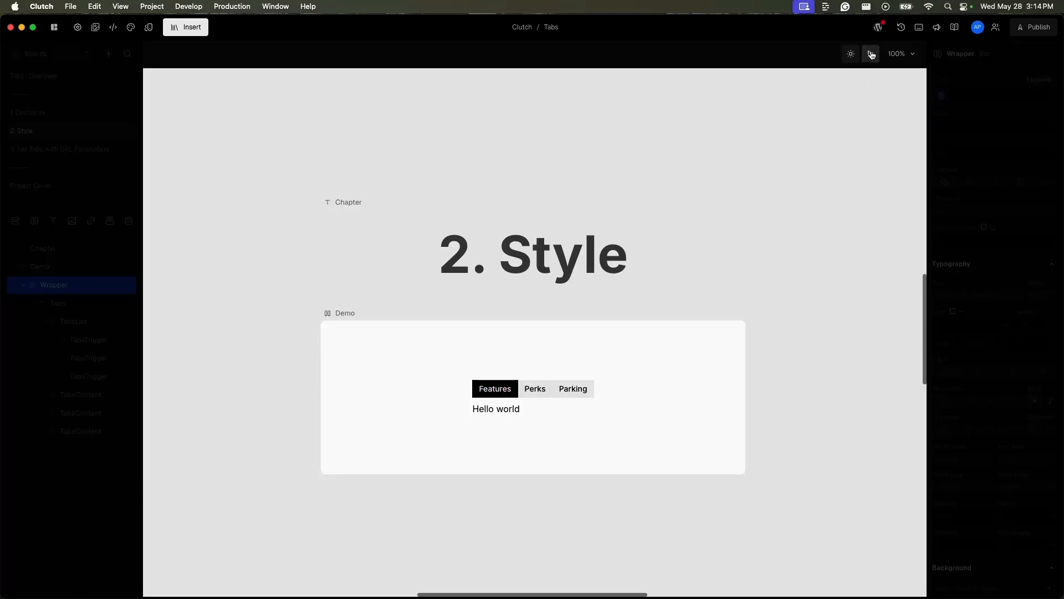
{"action": "left_click", "coordinate": [527, 395]}
{"action": "left_click", "coordinate": [568, 396]}
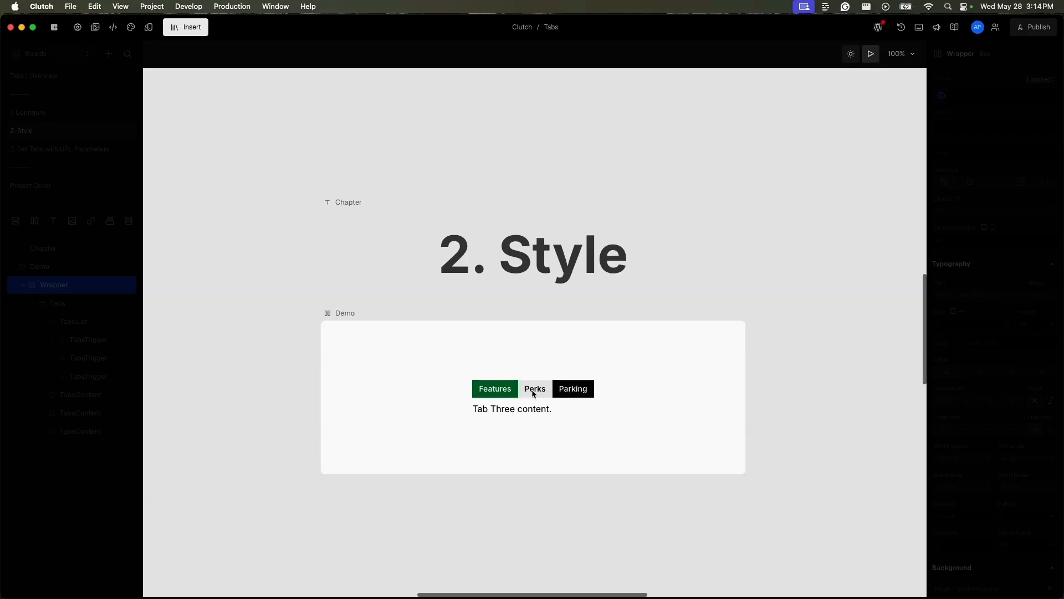
{"action": "left_click", "coordinate": [538, 392]}
{"action": "left_click", "coordinate": [512, 394]}
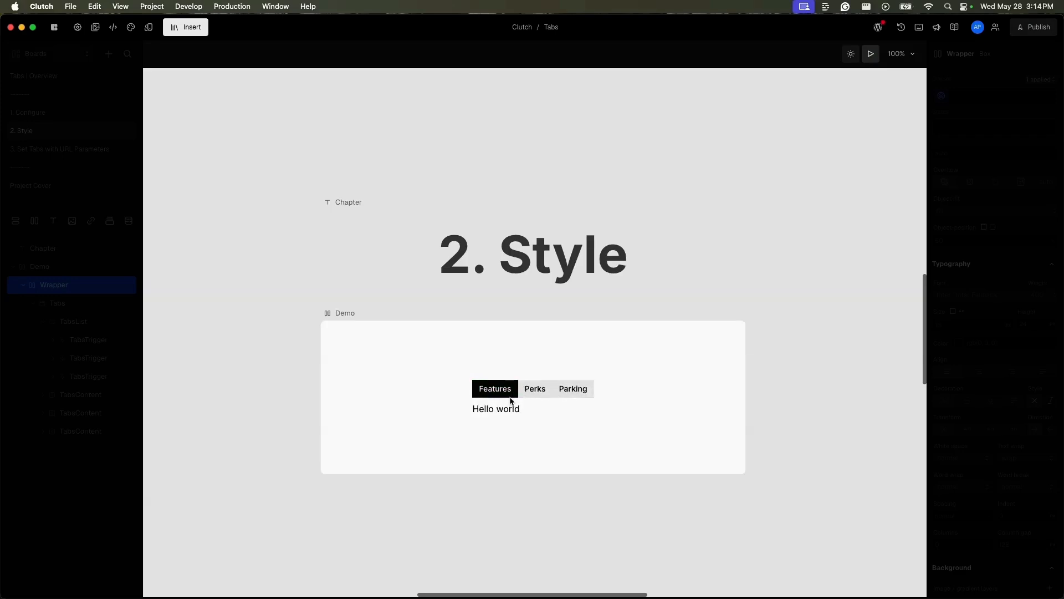
{"action": "left_click", "coordinate": [85, 283]}
Step: Add an active state to the Features TabsTrigger and set its background color to the color-amber-600 token
{"action": "left_click", "coordinate": [86, 339]}
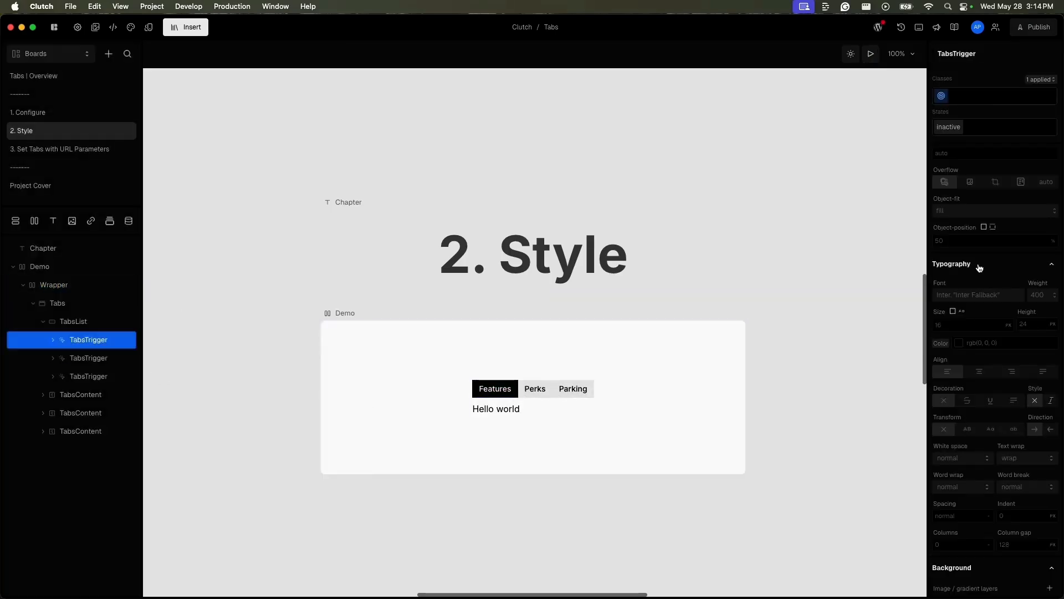
{"action": "left_click", "coordinate": [1006, 129]}
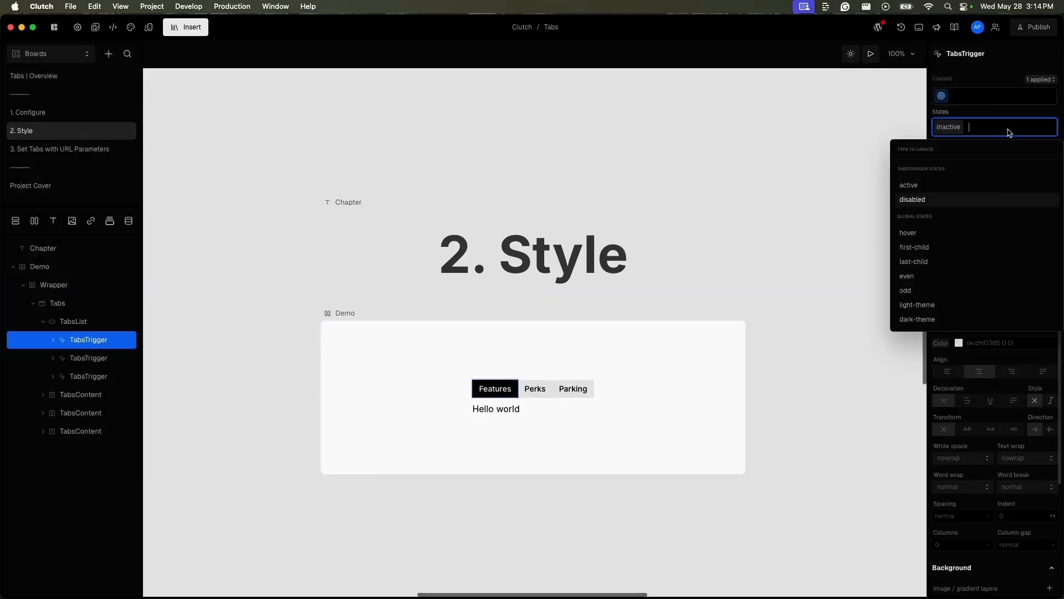
{"action": "left_click", "coordinate": [936, 191]}
{"action": "scroll", "coordinate": [1006, 377], "scroll_direction": "down", "scroll_amount": 5}
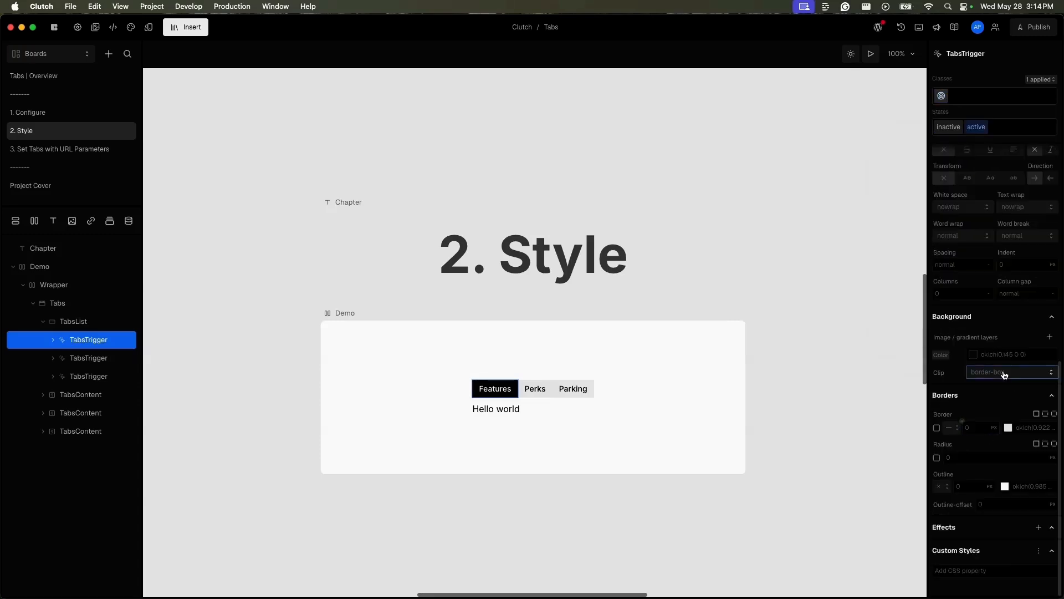
{"action": "left_click", "coordinate": [966, 350]}
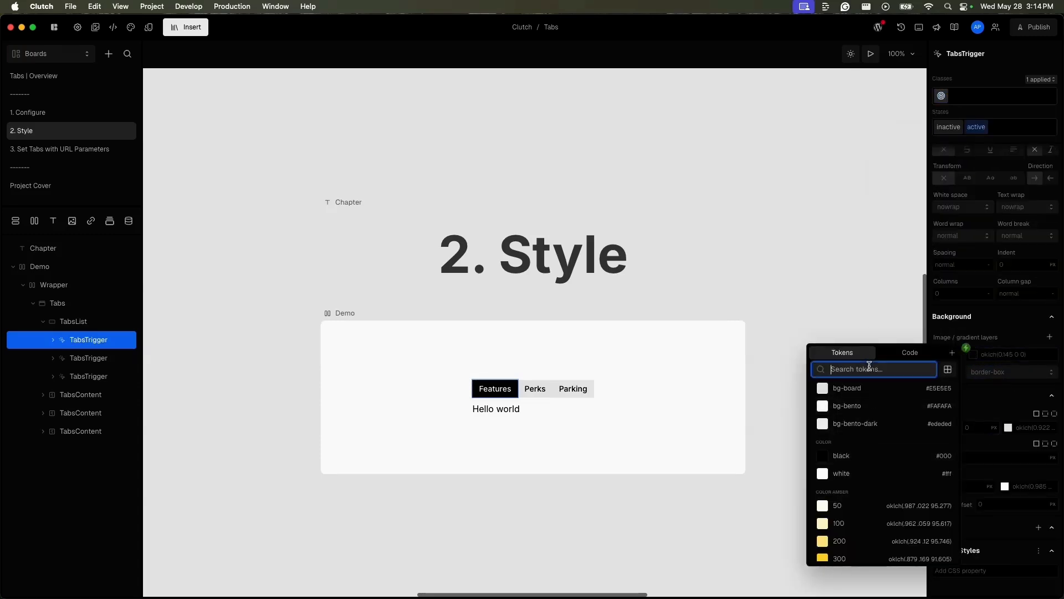
{"action": "type", "text": "amber"}
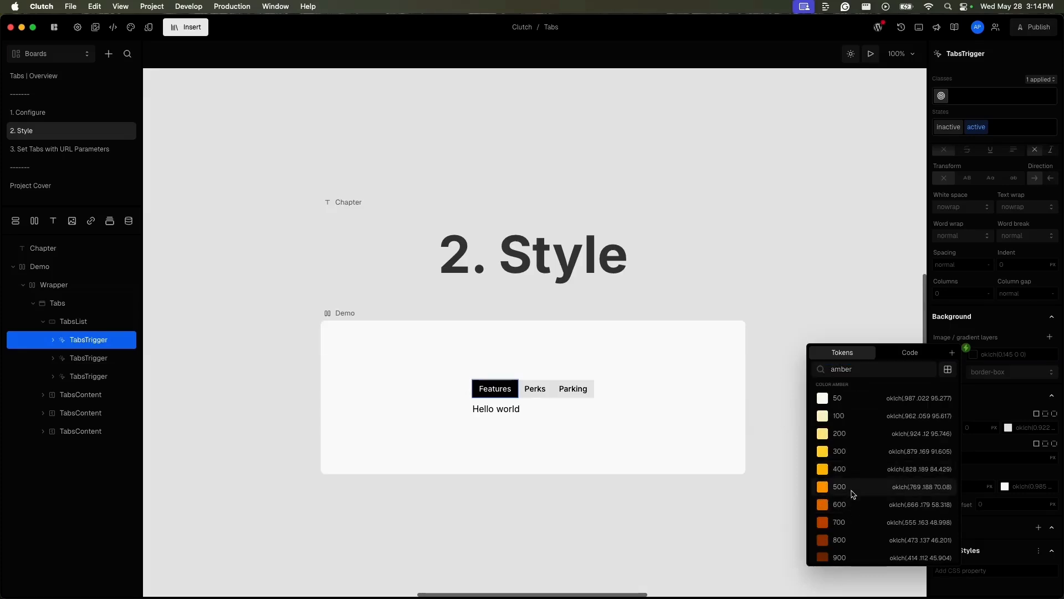
{"action": "left_click", "coordinate": [851, 504]}
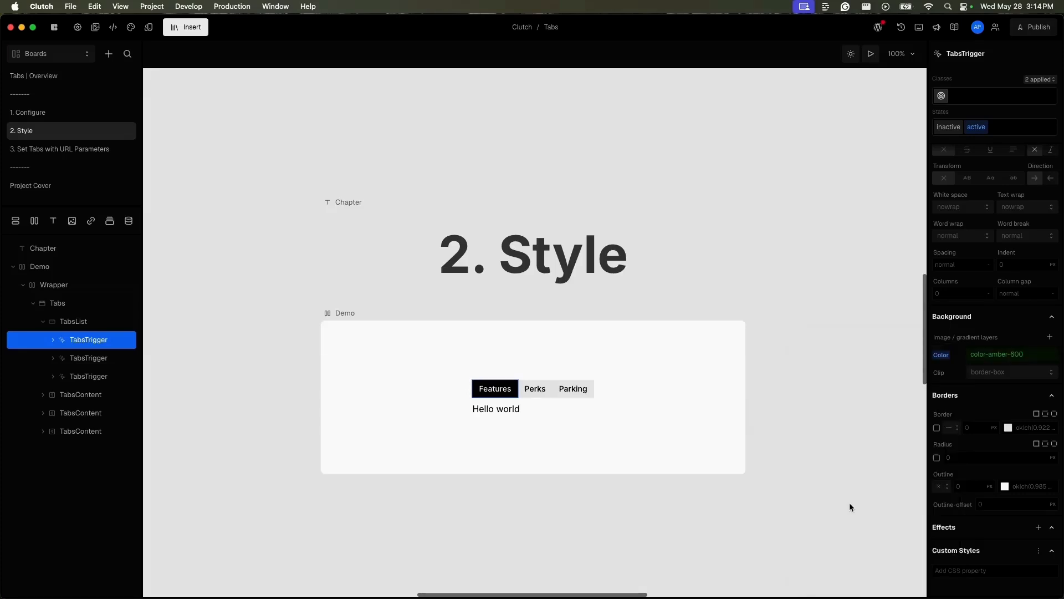
{"action": "left_click", "coordinate": [567, 432]}
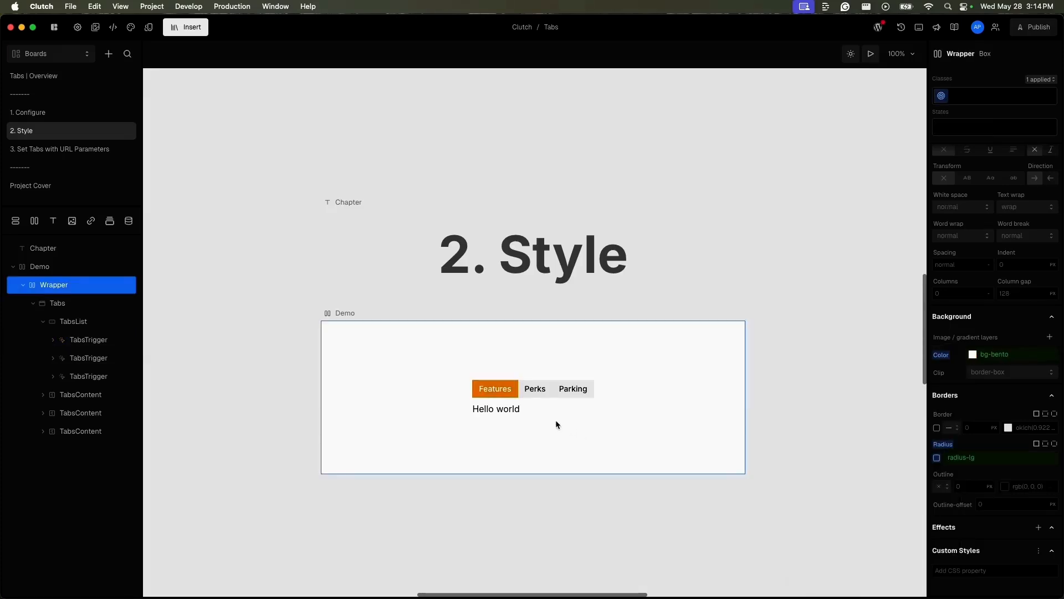
Step: Preview the board, alternate between the Perks and Features tabs to compare the Features trigger's active and inactive styling, and leave the preview
{"action": "left_click", "coordinate": [871, 53]}
{"action": "left_click", "coordinate": [548, 391]}
{"action": "left_click", "coordinate": [510, 393]}
{"action": "left_click", "coordinate": [537, 392]}
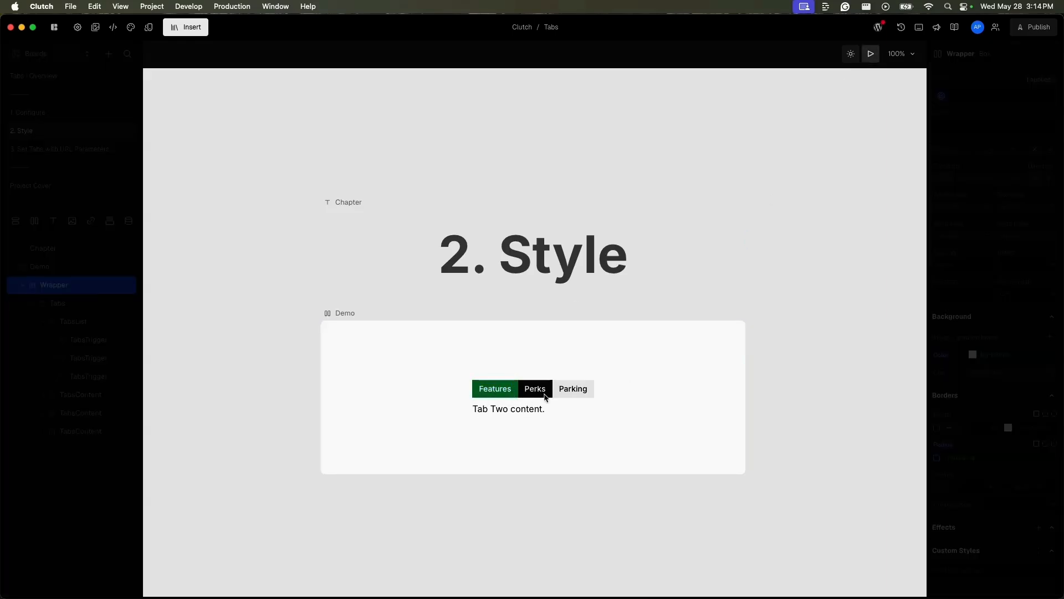
{"action": "left_click", "coordinate": [505, 395]}
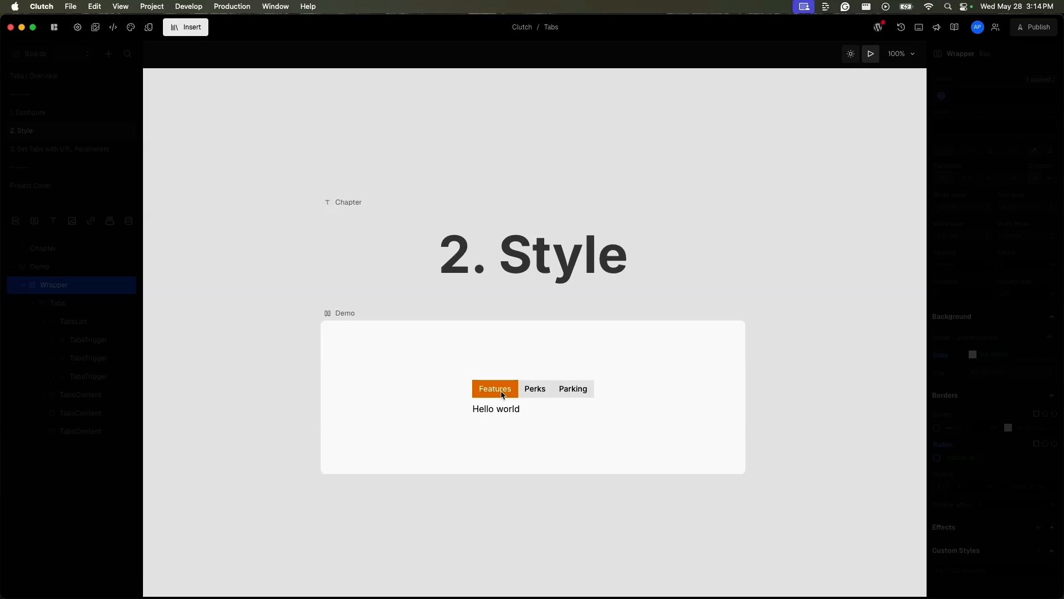
{"action": "left_click", "coordinate": [536, 398]}
{"action": "left_click", "coordinate": [495, 389]}
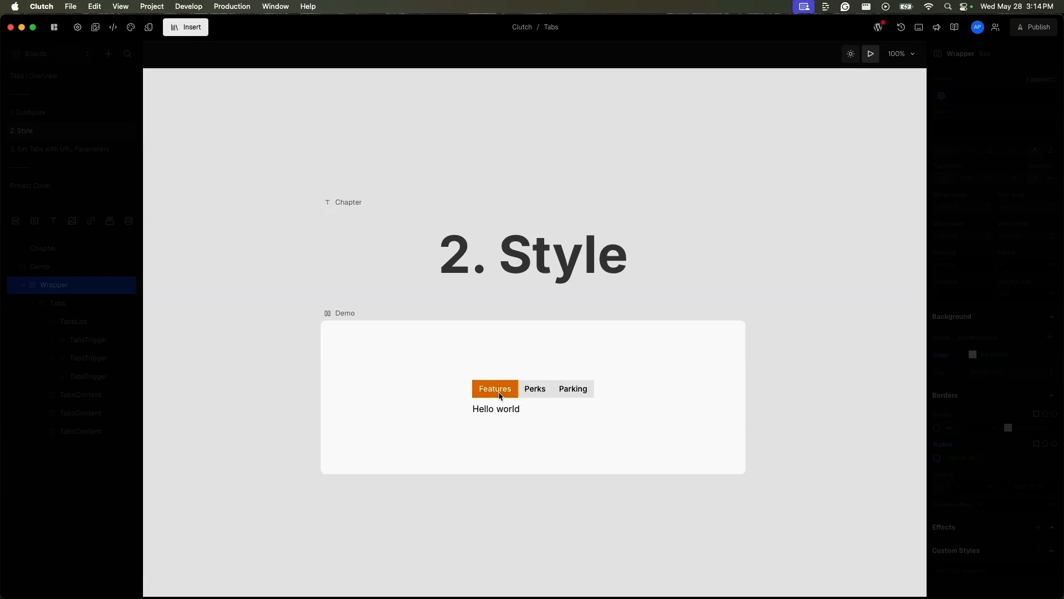
{"action": "left_click", "coordinate": [78, 323]}
Step: Convert the instance styles of the Features TabsTrigger to a class
{"action": "left_click", "coordinate": [78, 344]}
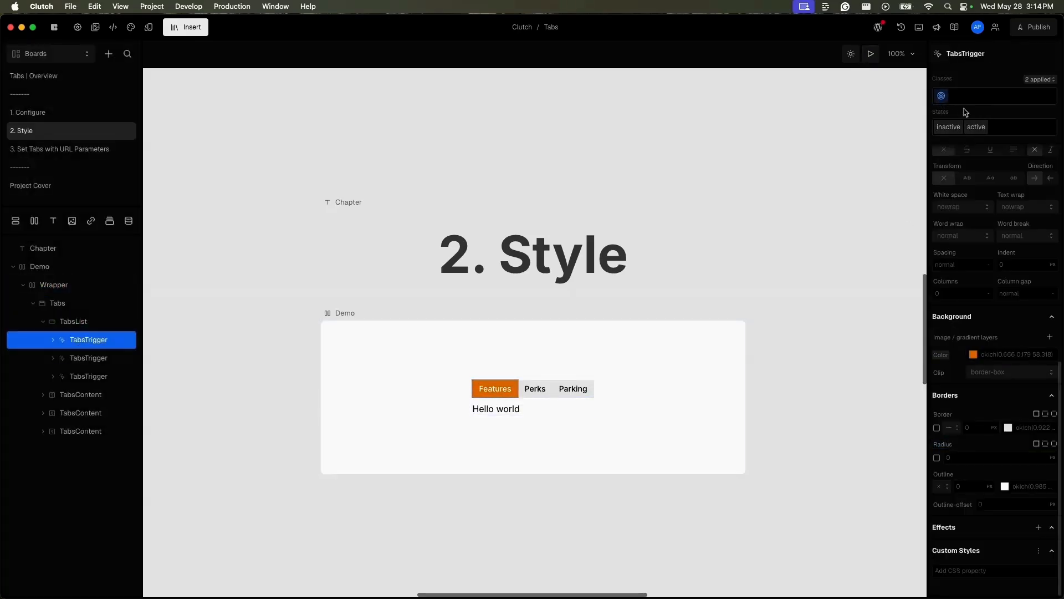
{"action": "mouse_move", "coordinate": [942, 97]}
{"action": "left_click", "coordinate": [943, 97]}
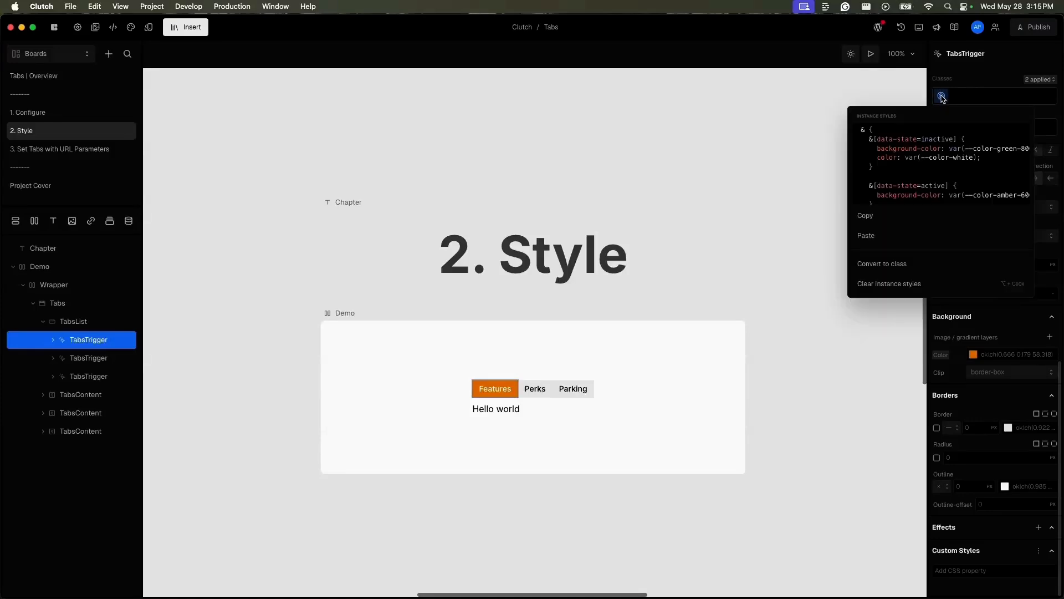
{"action": "left_click", "coordinate": [923, 266]}
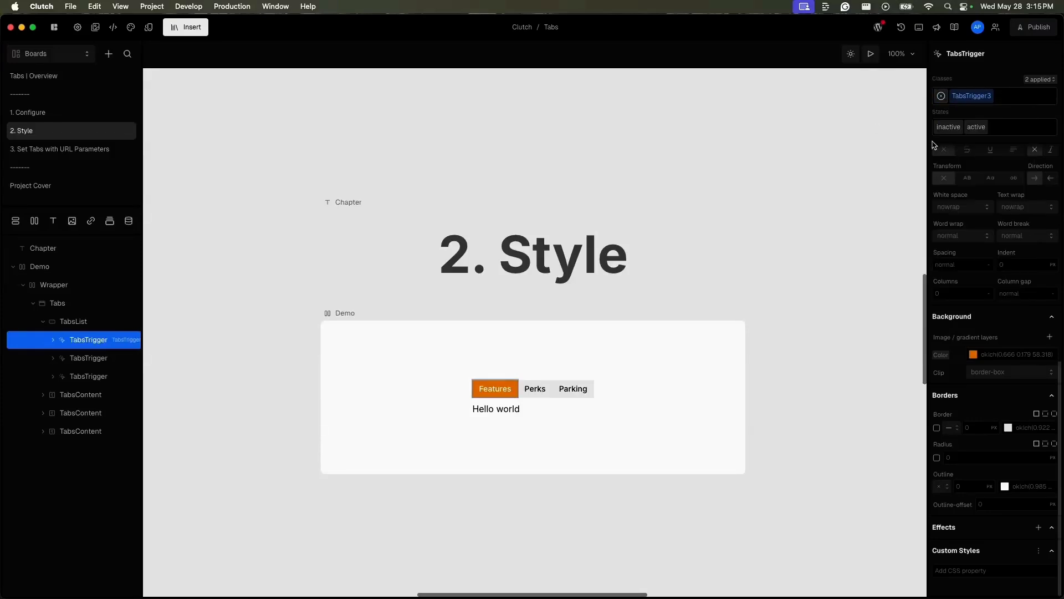
Step: Preview the board briefly to check the Features trigger with its class, and return to editing that trigger
{"action": "mouse_move", "coordinate": [984, 104]}
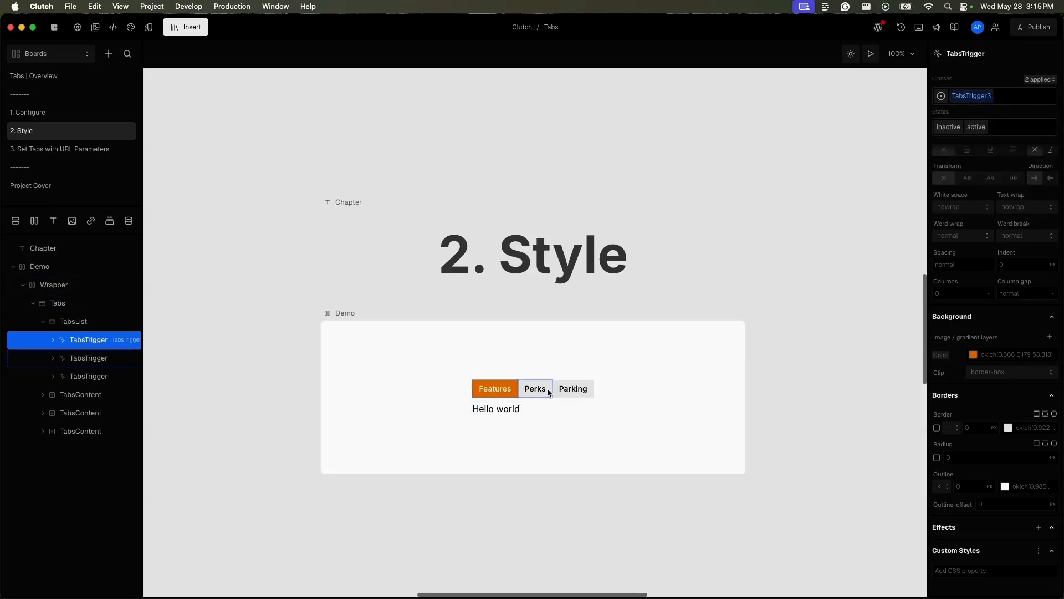
{"action": "left_click", "coordinate": [871, 53]}
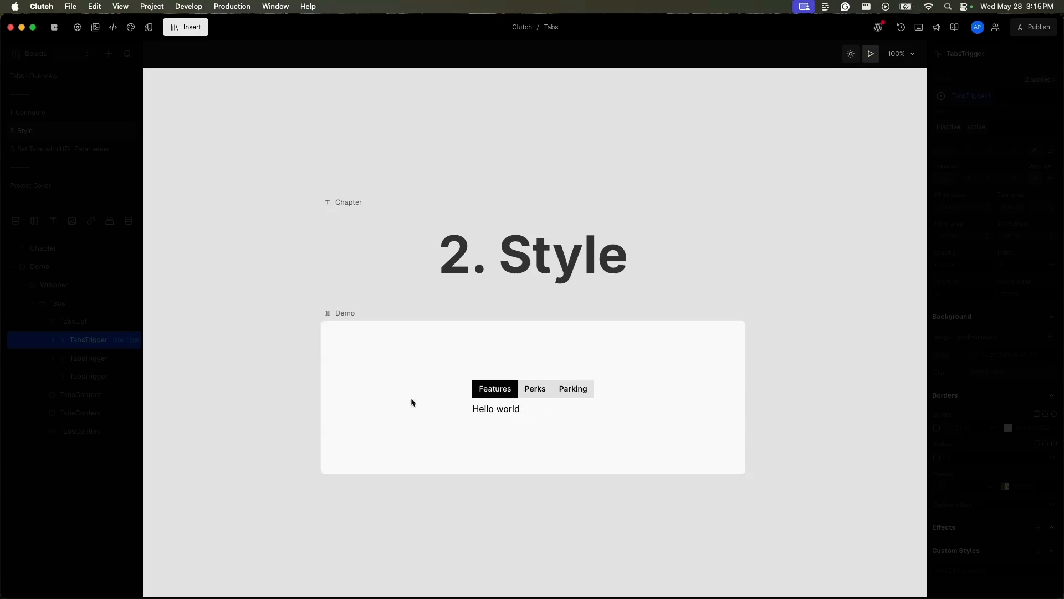
{"action": "left_click", "coordinate": [110, 343]}
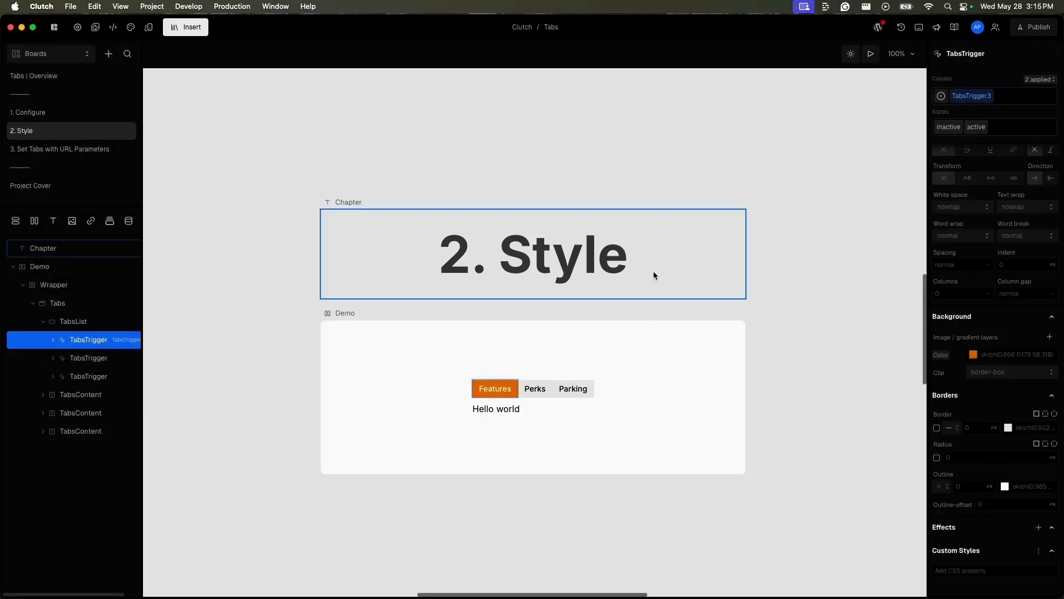
Step: Copy the Features trigger's class style and assign the existing TabsTrigger3 class to the Perks TabsTrigger
{"action": "left_click", "coordinate": [983, 105]}
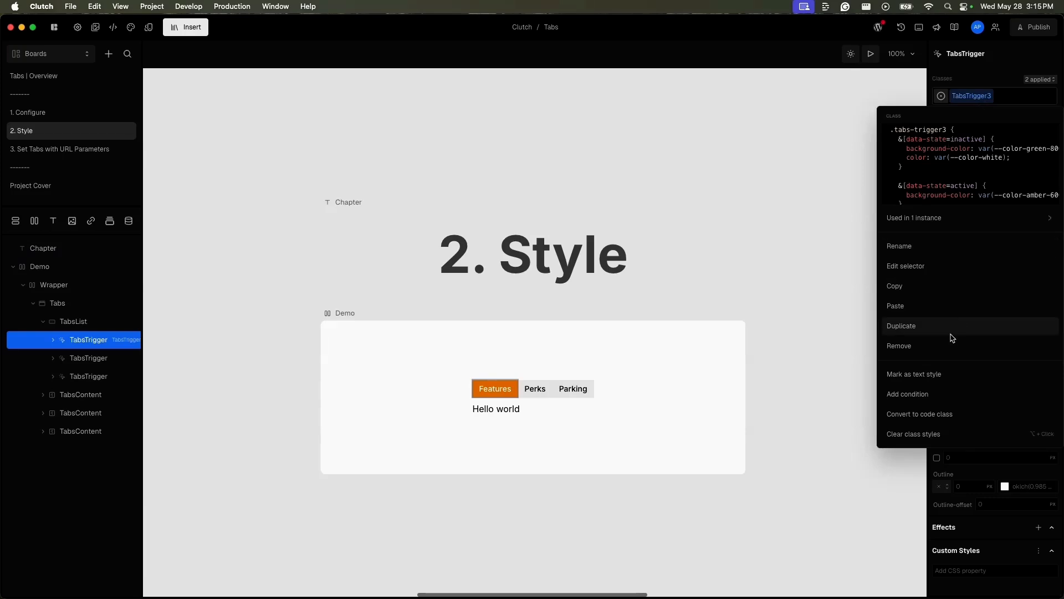
{"action": "left_click", "coordinate": [942, 286]}
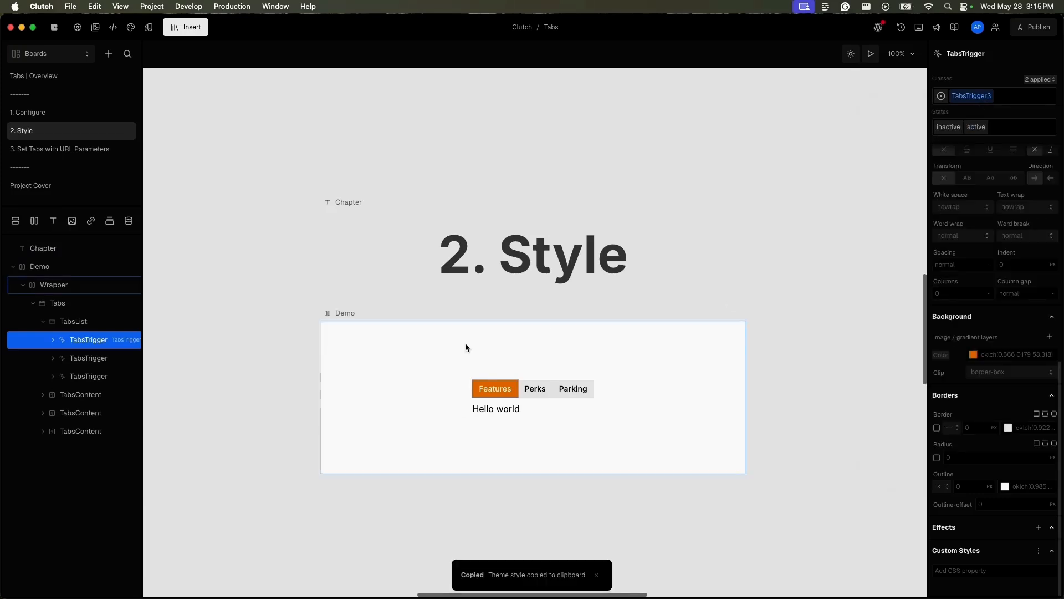
{"action": "left_click", "coordinate": [107, 358]}
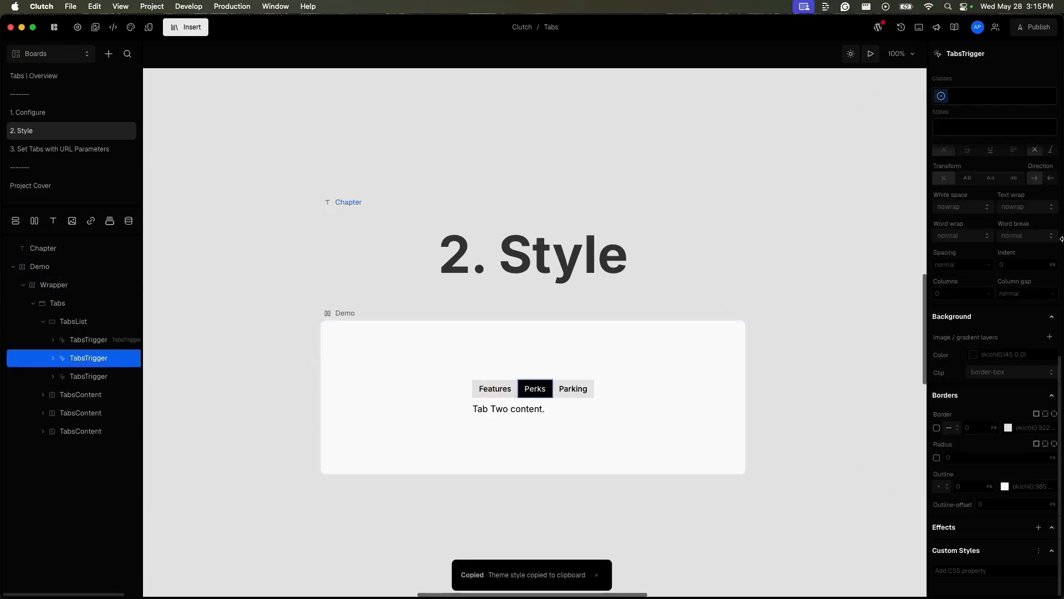
{"action": "left_click", "coordinate": [991, 96]}
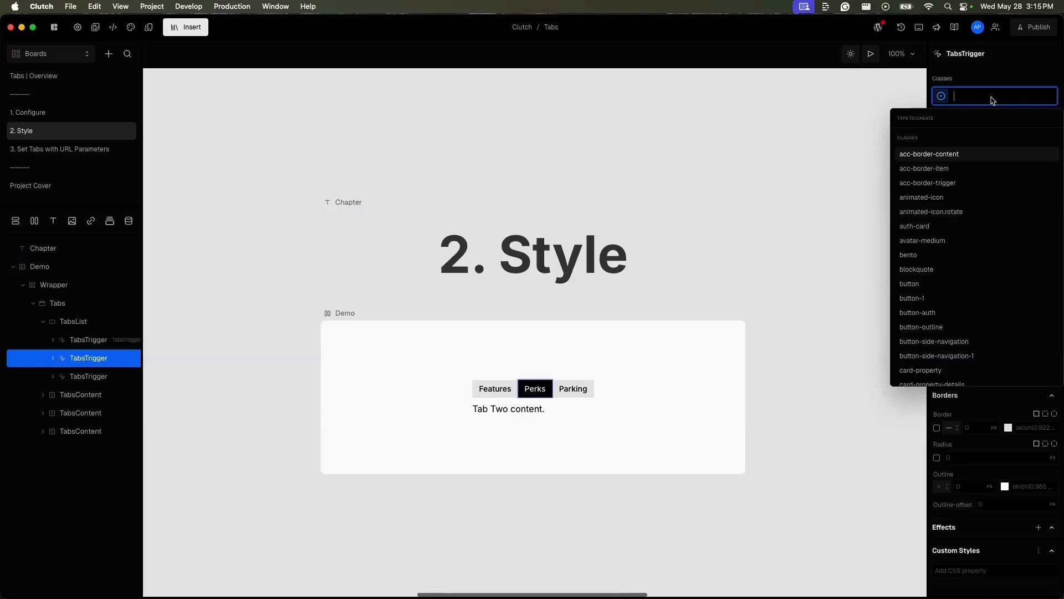
{"action": "type", "text": "com"}
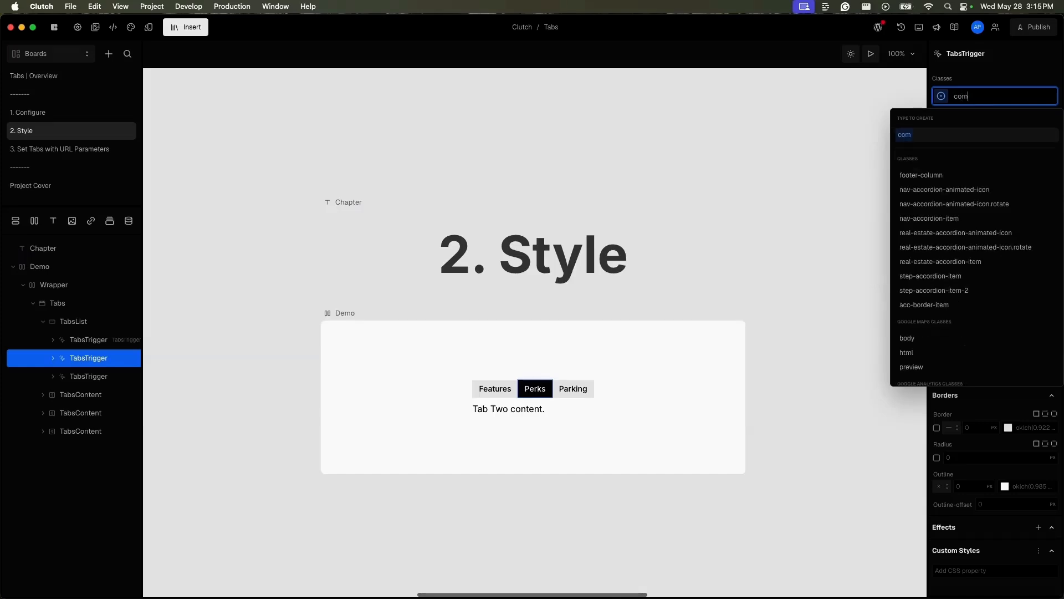
{"action": "key", "text": "BackSpace"}
{"action": "key", "text": "BackSpace"}
{"action": "key", "text": "BackSpace"}
{"action": "type", "text": "t"}
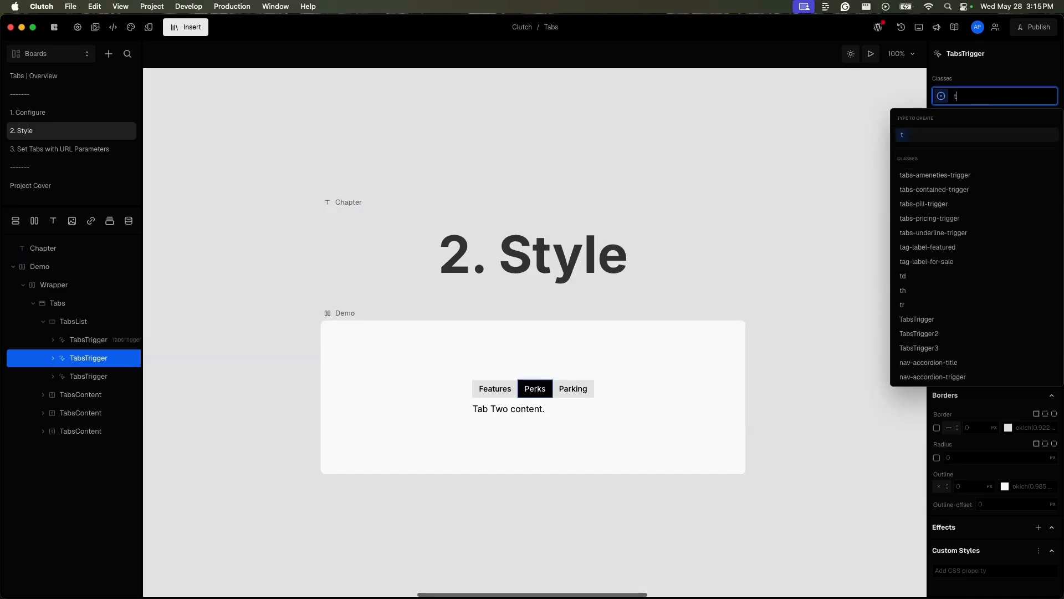
{"action": "type", "text": "ab"}
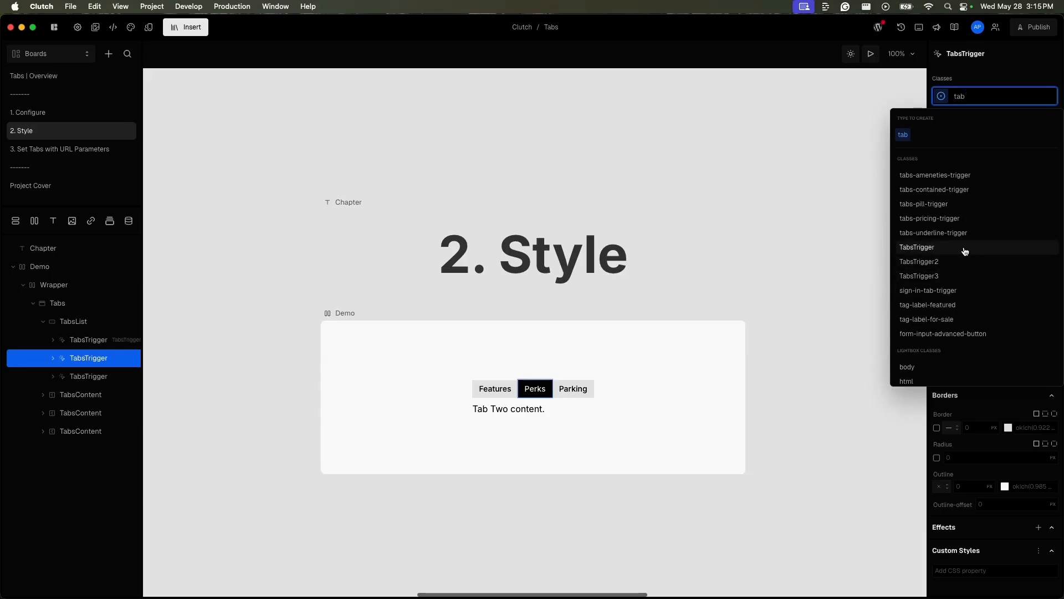
{"action": "left_click", "coordinate": [943, 282]}
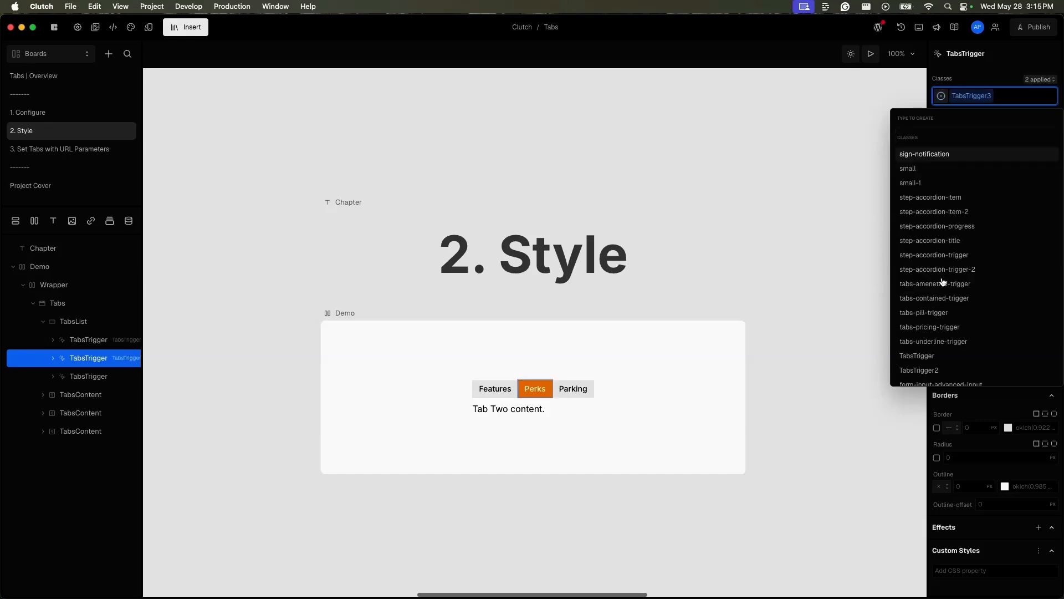
{"action": "left_click", "coordinate": [616, 389]}
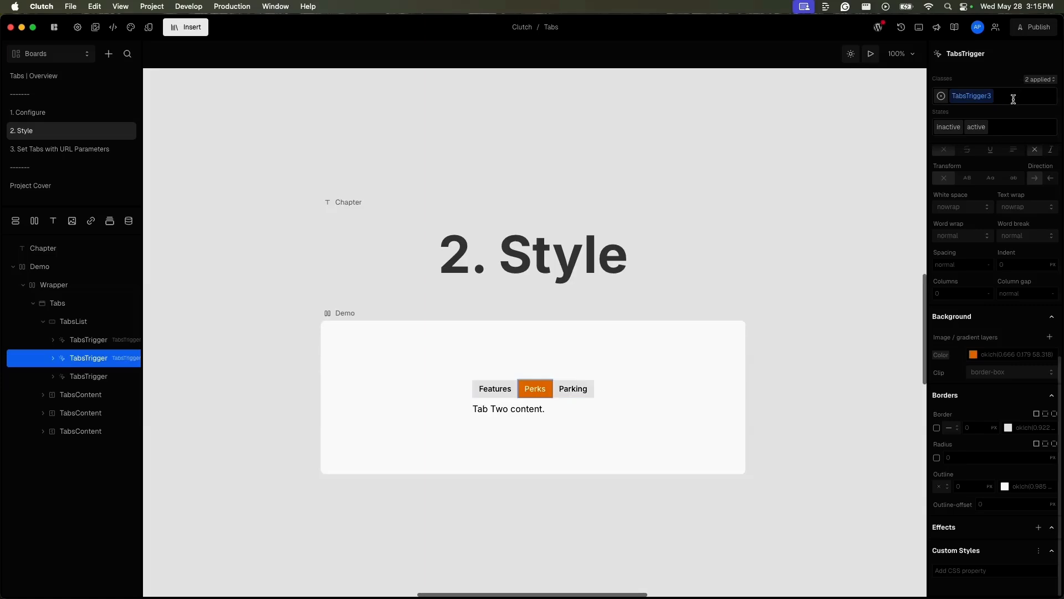
Step: Copy the class style from the Perks trigger and apply the TabsTrigger3 class to the Parking TabsTrigger
{"action": "left_click", "coordinate": [981, 100]}
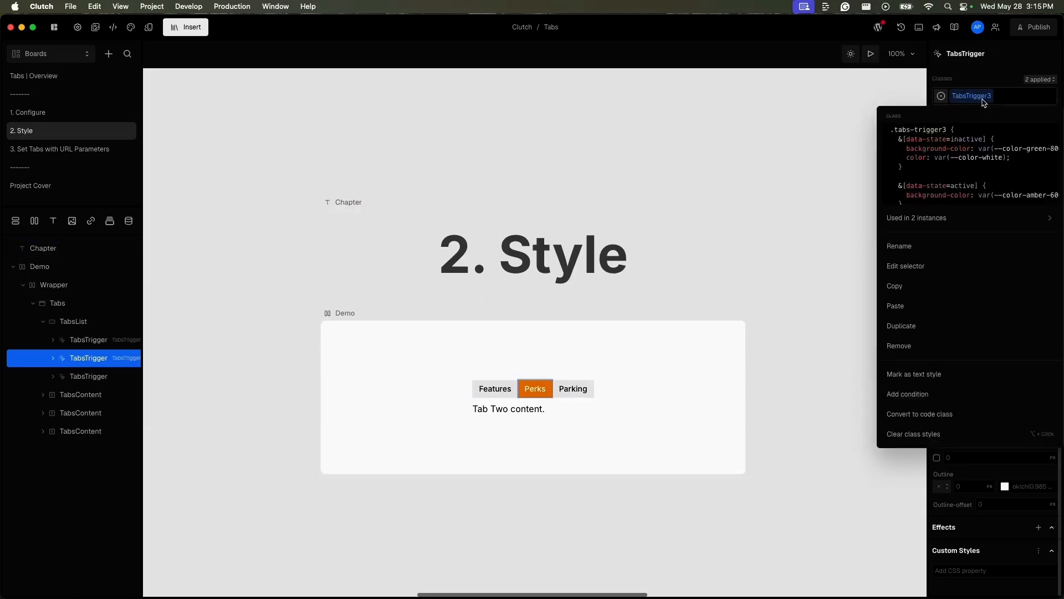
{"action": "left_click", "coordinate": [924, 288]}
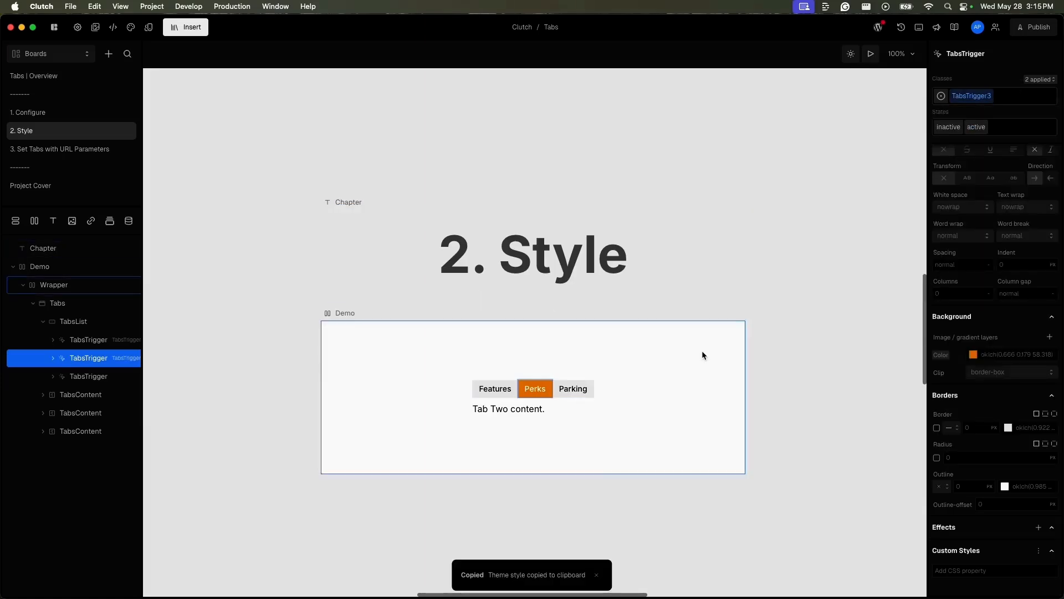
{"action": "left_click", "coordinate": [123, 381]}
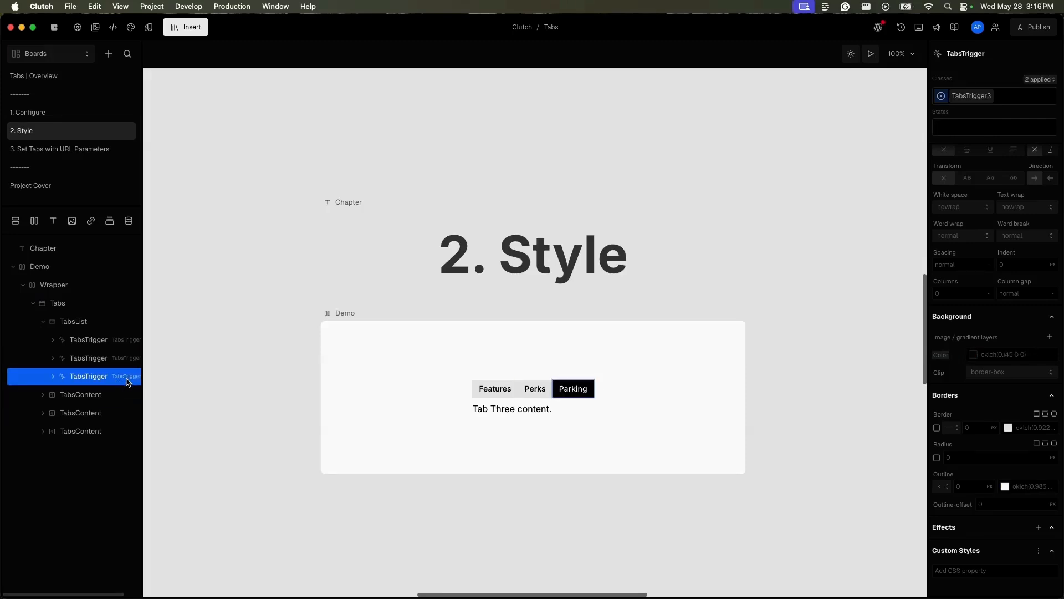
{"action": "left_click", "coordinate": [975, 97]}
{"action": "left_click", "coordinate": [1013, 98]}
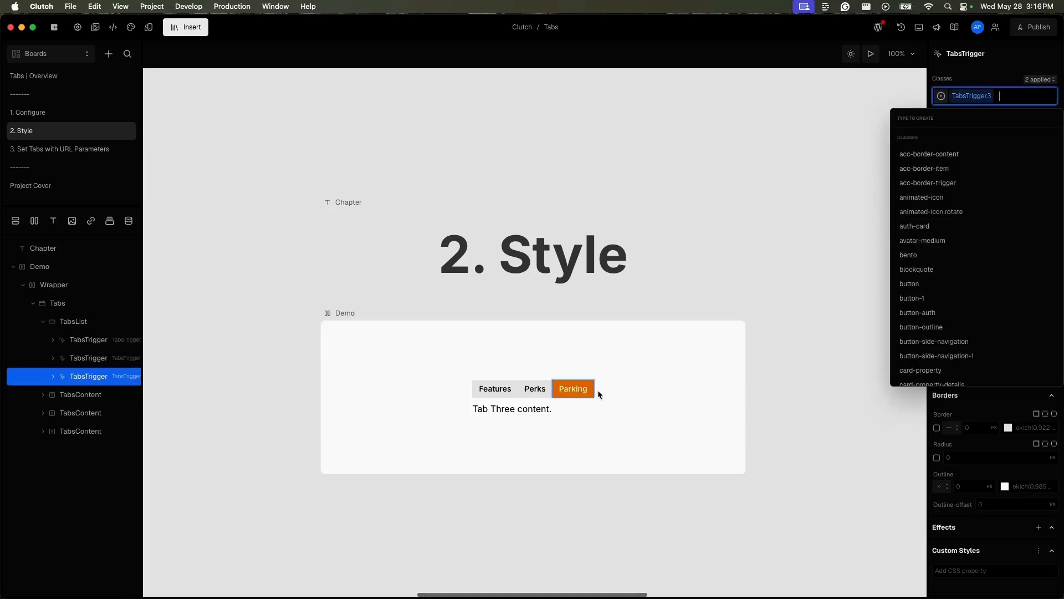
{"action": "key", "text": "Down"}
{"action": "key", "text": "Down"}
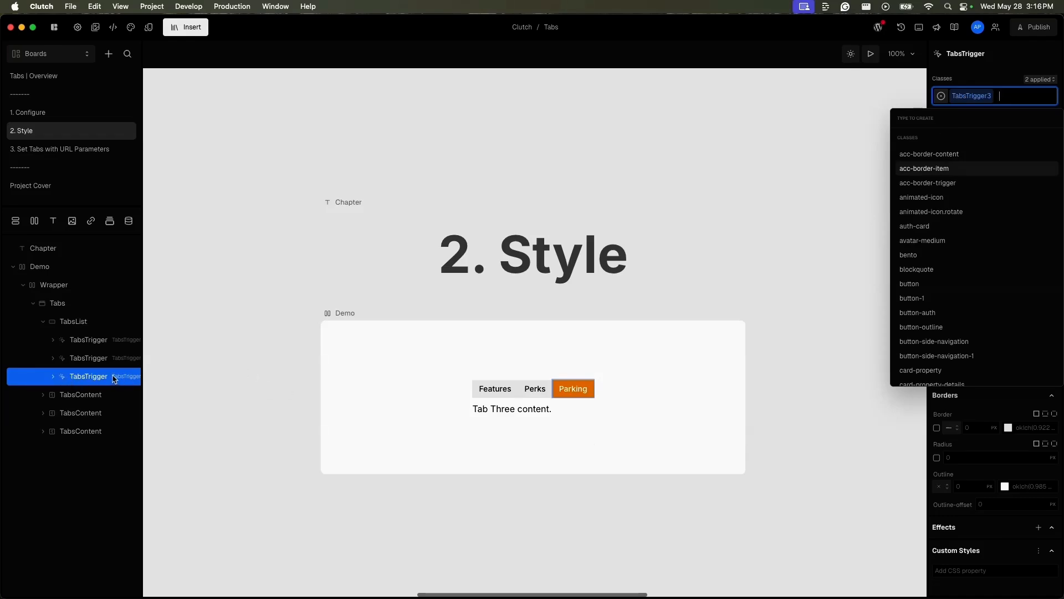
{"action": "key", "text": "Escape"}
Step: Preview the board, switch between the Perks and Parking tabs, and return to editing
{"action": "left_click", "coordinate": [869, 53]}
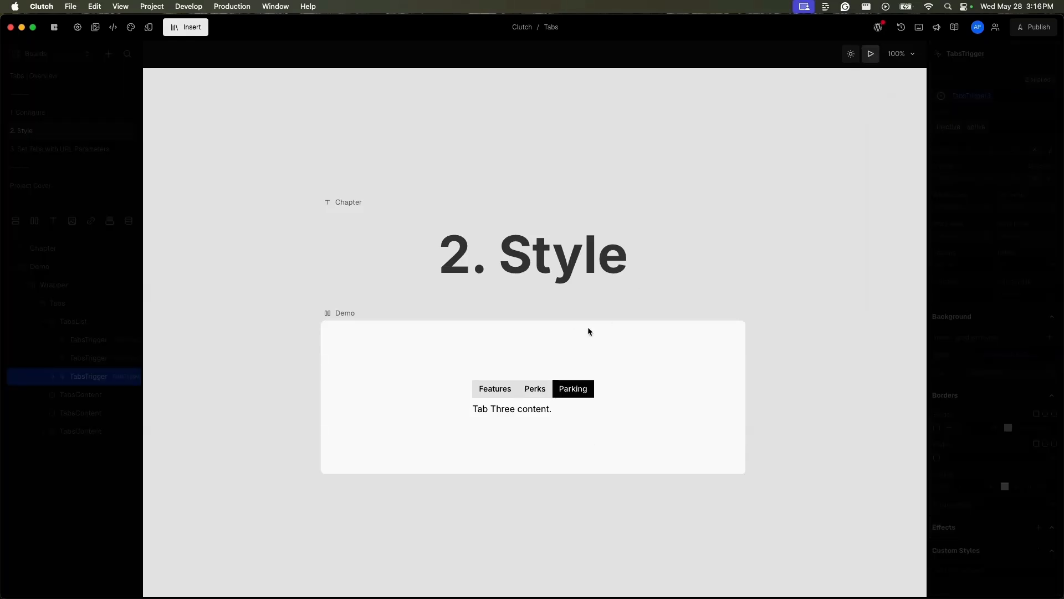
{"action": "left_click", "coordinate": [542, 387]}
{"action": "left_click", "coordinate": [543, 392]}
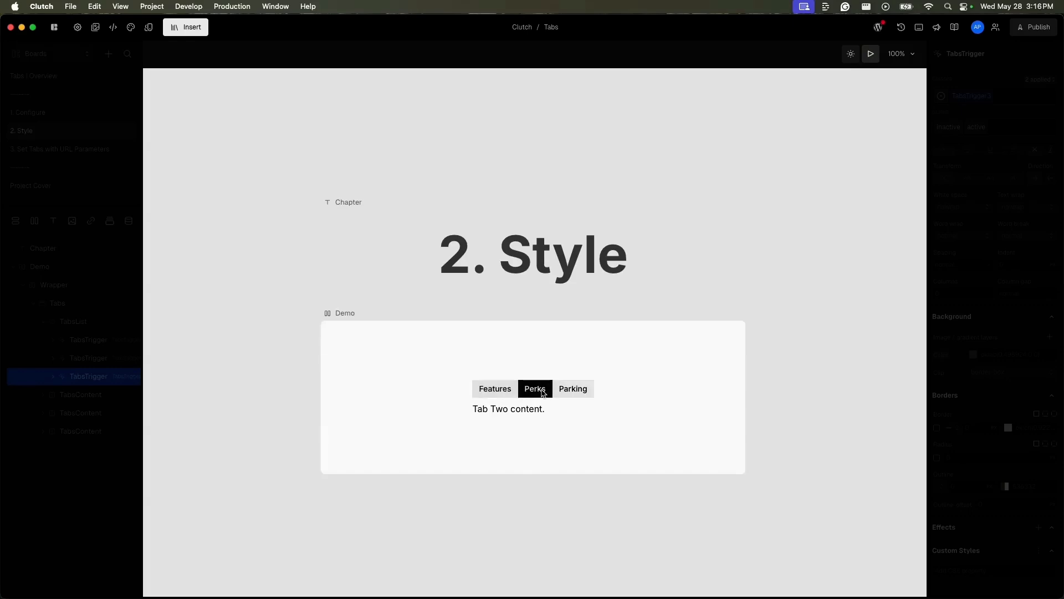
{"action": "left_click", "coordinate": [573, 390]}
{"action": "key", "text": "Escape"}
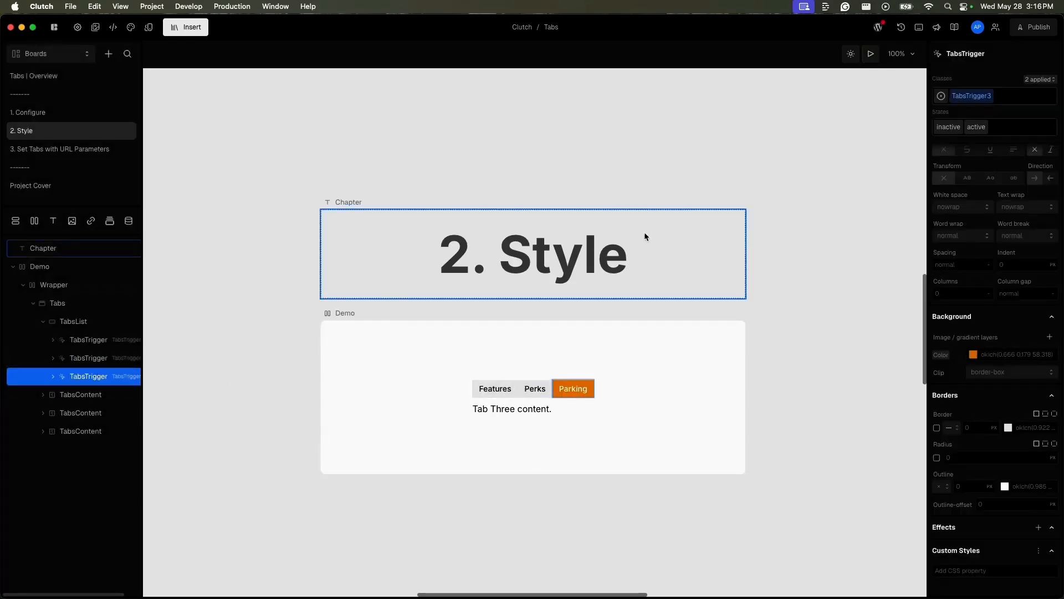
Step: Review the inactive and active state styles of the TabsTrigger3 class on the Parking trigger
{"action": "left_click", "coordinate": [948, 127]}
{"action": "left_click", "coordinate": [977, 128]}
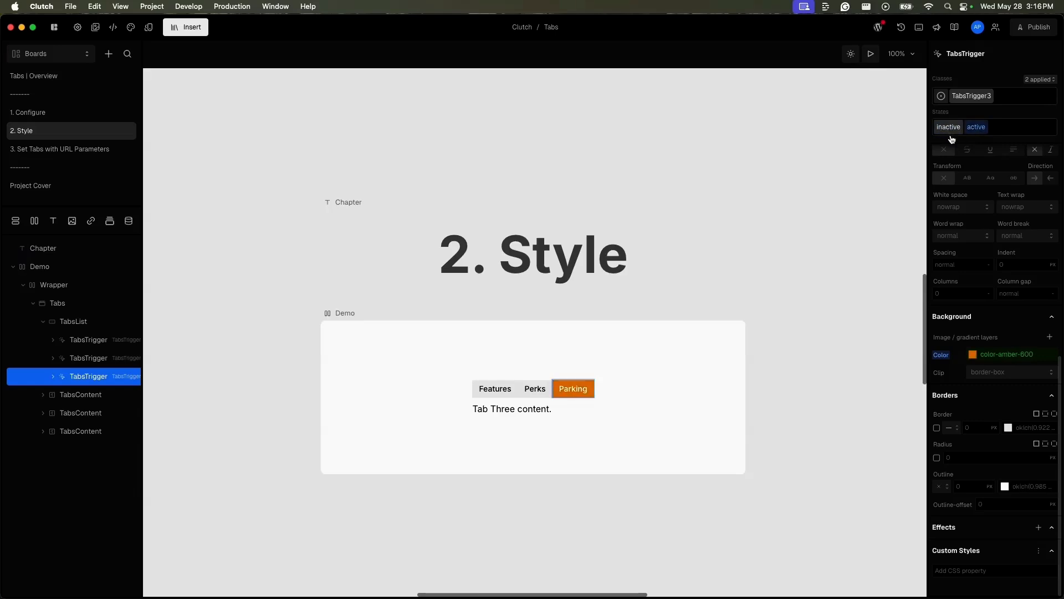
{"action": "left_click", "coordinate": [950, 131]}
{"action": "left_click", "coordinate": [985, 133]}
{"action": "left_click", "coordinate": [987, 98]}
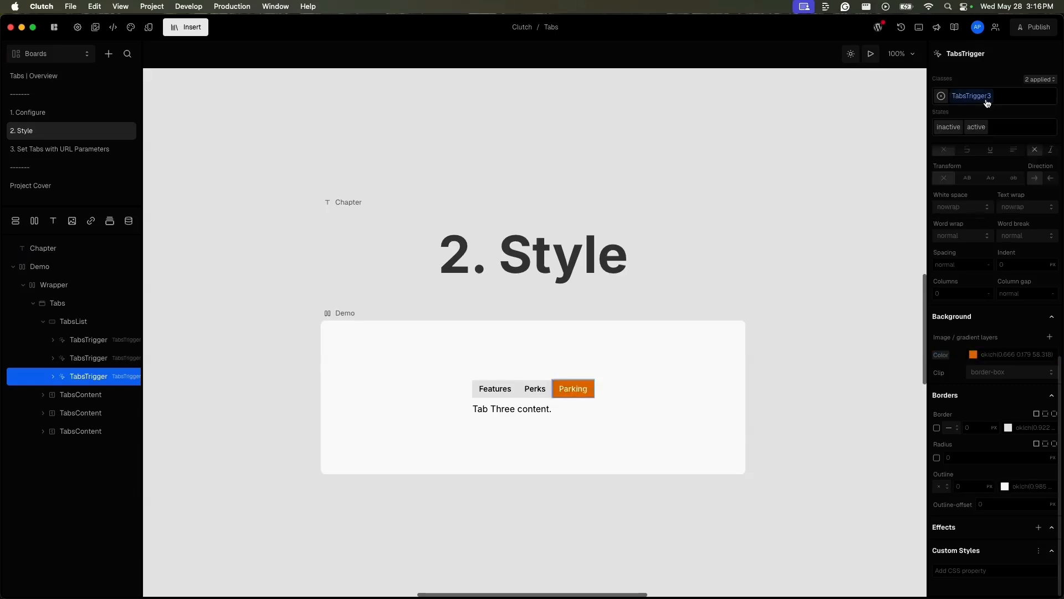
Step: Preview the Demo box, switch to the Perks and Features tabs, and check the trigger colors and the Features tab's text
{"action": "left_click", "coordinate": [536, 394]}
{"action": "left_click", "coordinate": [366, 316]}
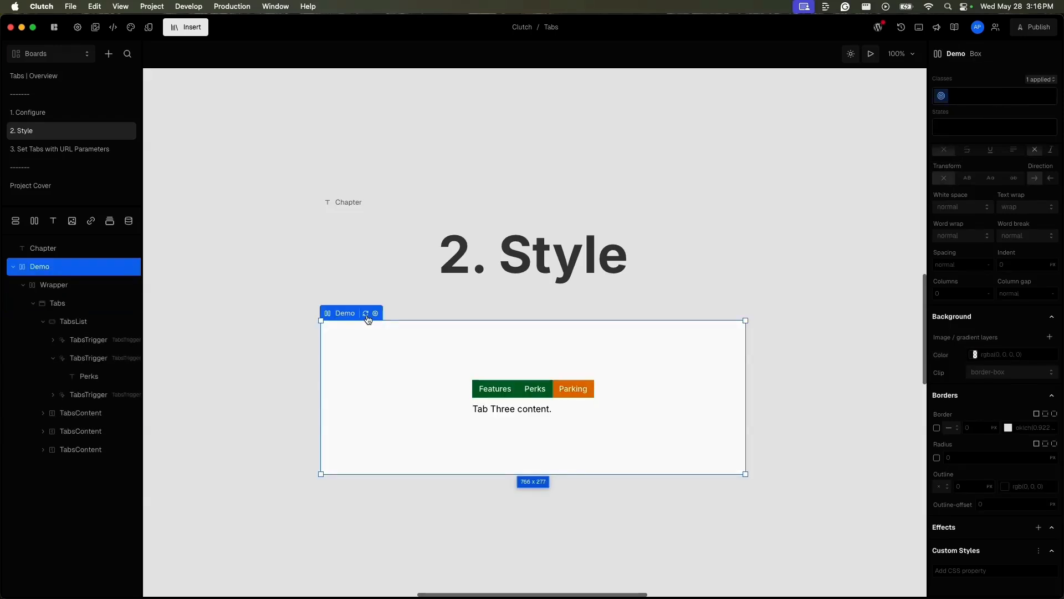
{"action": "left_click", "coordinate": [871, 53]}
{"action": "left_click", "coordinate": [535, 389]}
{"action": "left_click", "coordinate": [503, 395]}
{"action": "left_click", "coordinate": [527, 409]}
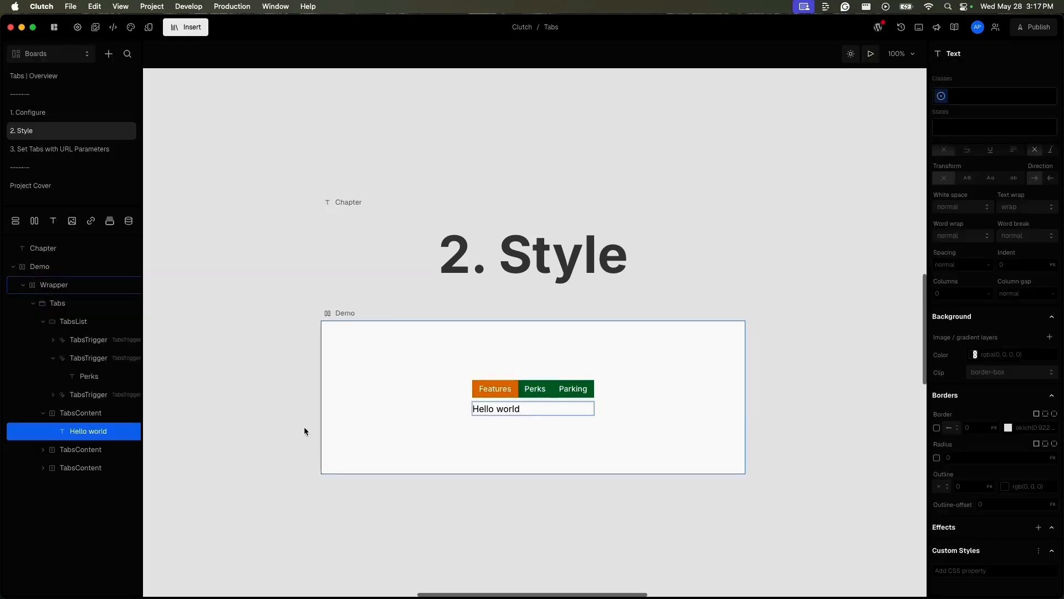
Step: Stack the TabsList triggers vertically by setting its direction to column and align-items to start
{"action": "left_click", "coordinate": [101, 320]}
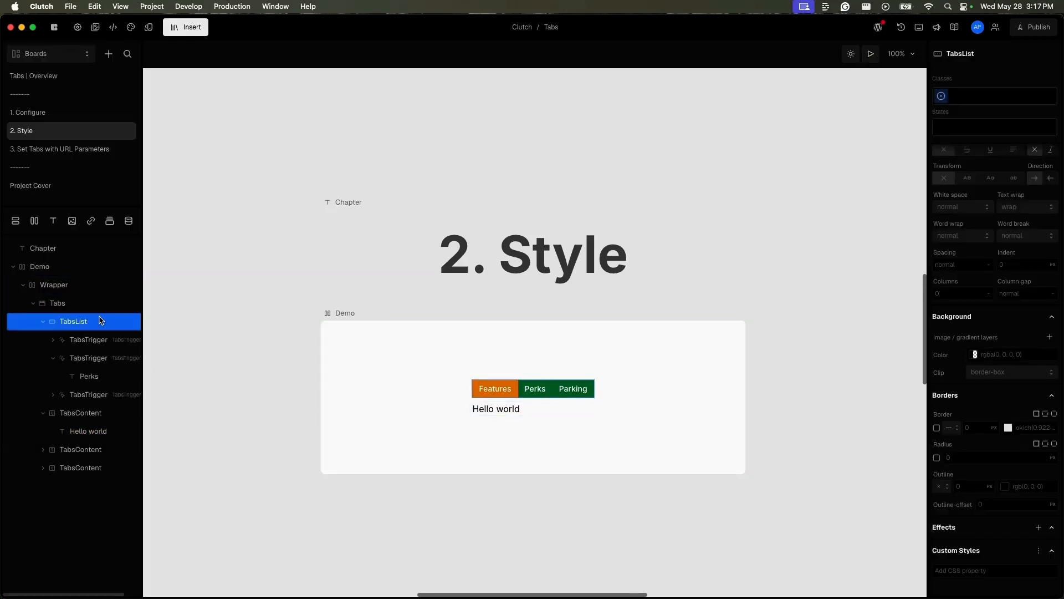
{"action": "scroll", "coordinate": [1054, 338], "scroll_direction": "up", "scroll_amount": 5}
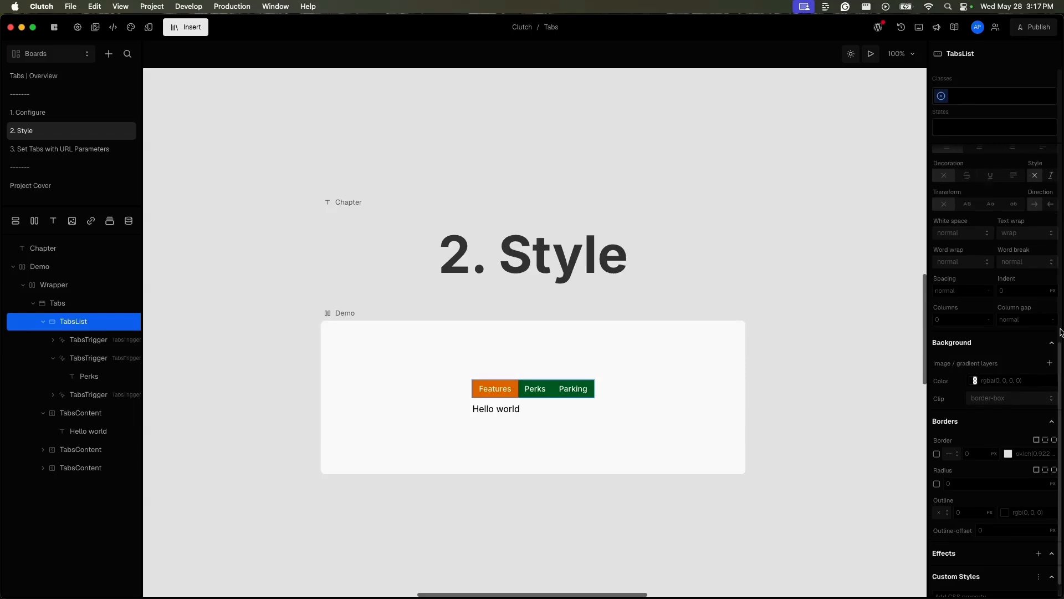
{"action": "scroll", "coordinate": [986, 332], "scroll_direction": "up", "scroll_amount": 15}
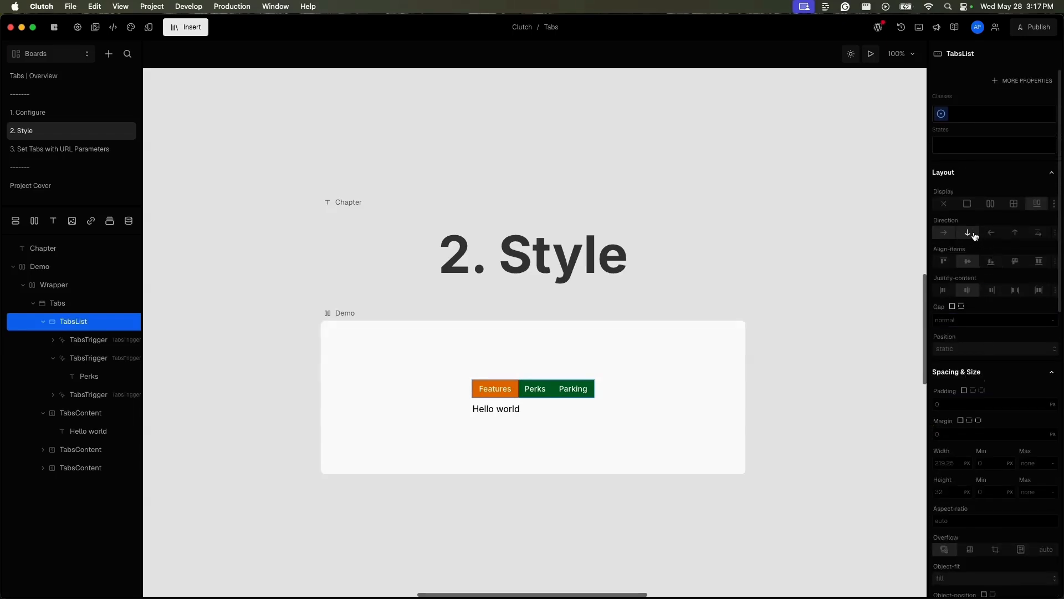
{"action": "left_click", "coordinate": [975, 236]}
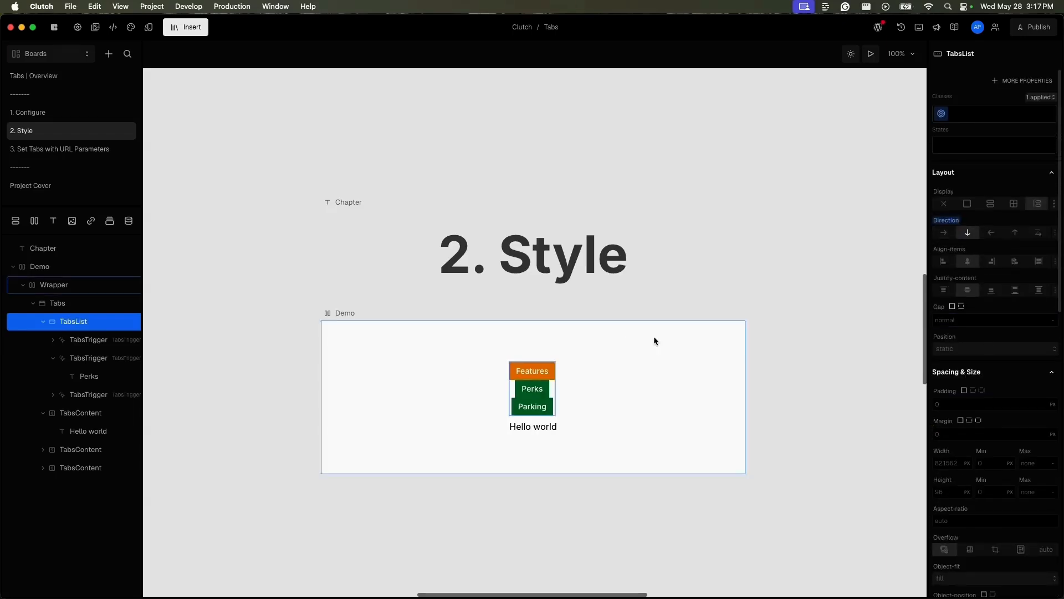
{"action": "left_click", "coordinate": [949, 264]}
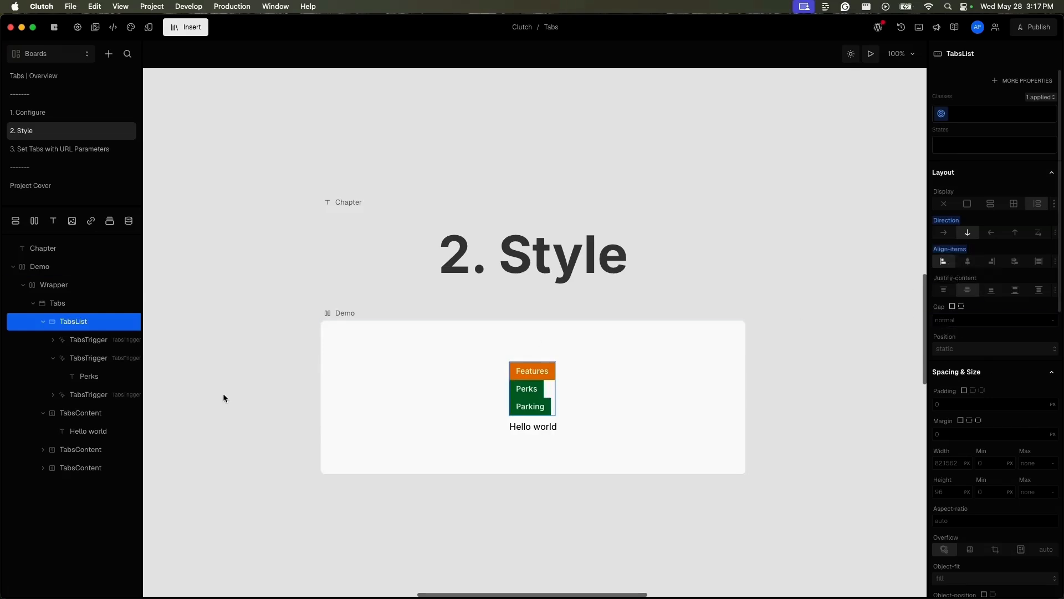
Step: Set the width of the TabsTrigger3 class from the Features trigger so that all triggers fill the TabsList
{"action": "left_click", "coordinate": [120, 346]}
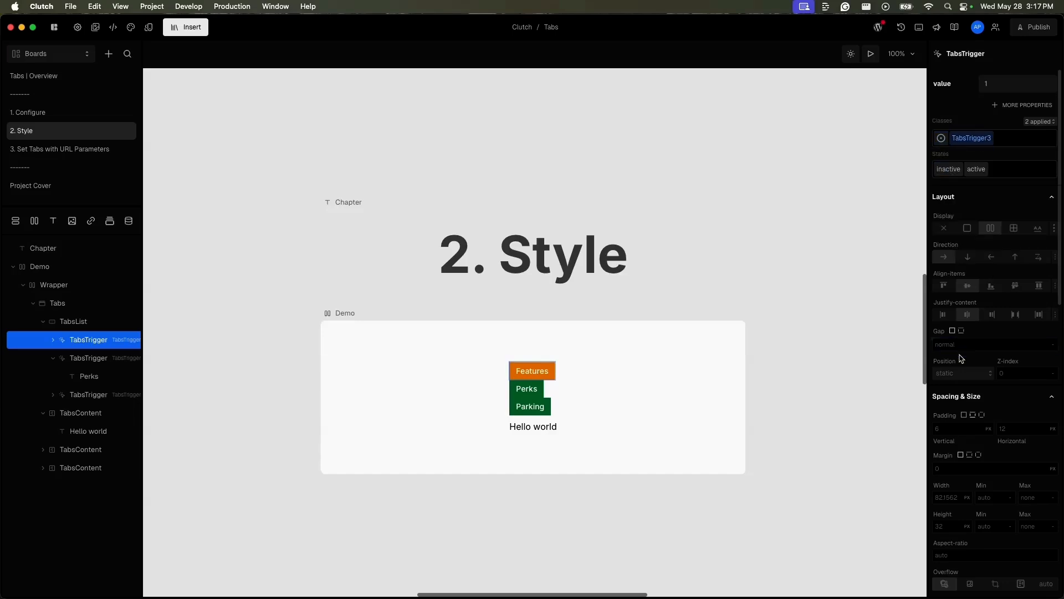
{"action": "scroll", "coordinate": [970, 388], "scroll_direction": "down", "scroll_amount": 4}
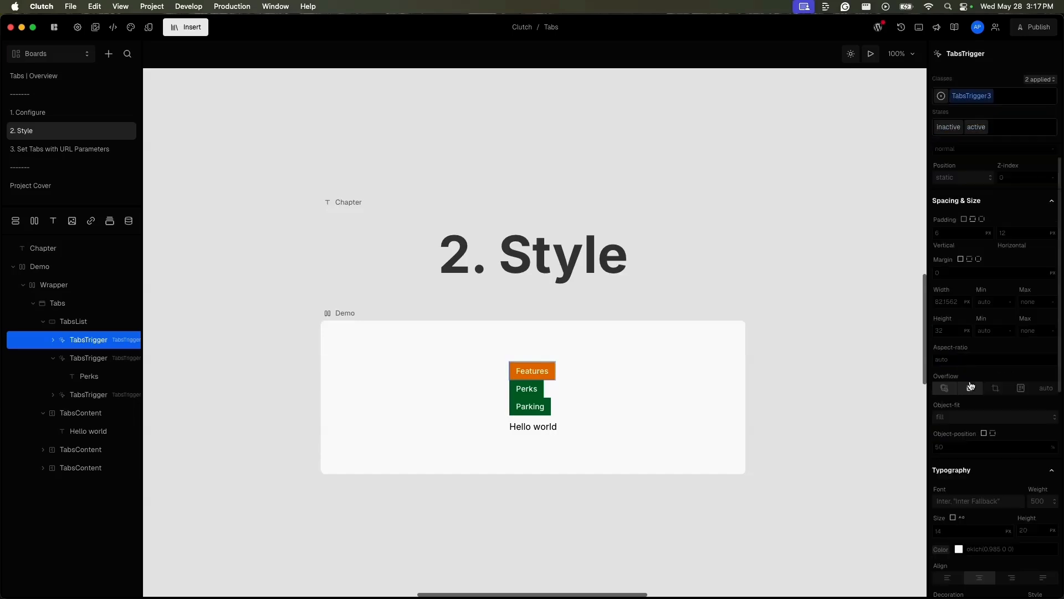
{"action": "left_click", "coordinate": [951, 301]}
{"action": "key", "text": "Return"}
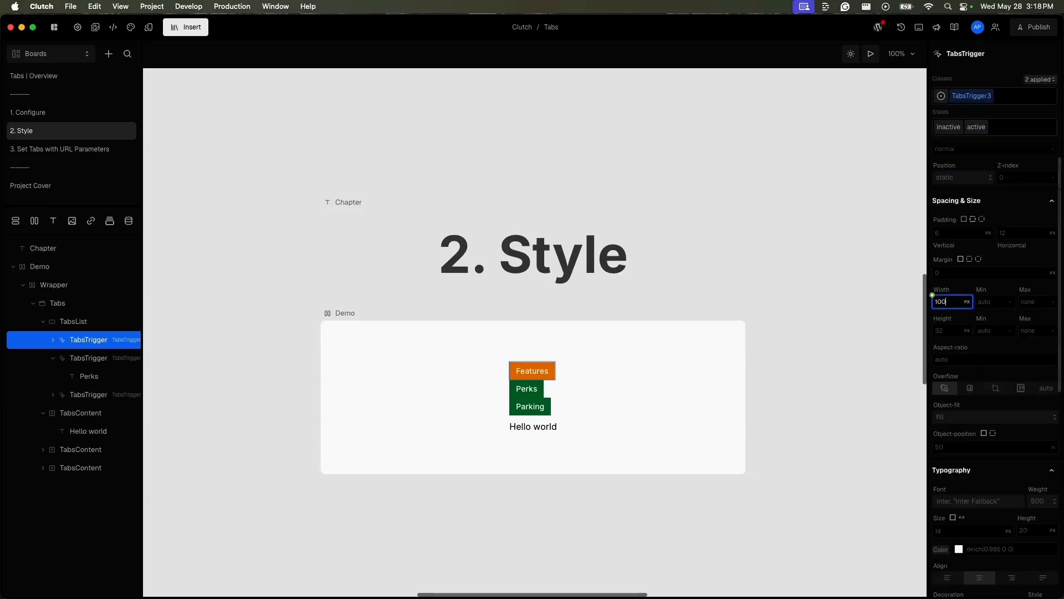
Step: Set the Tabs element's display to flex with the content beside the triggers, and set its gap to spacing-4
{"action": "left_click", "coordinate": [78, 305]}
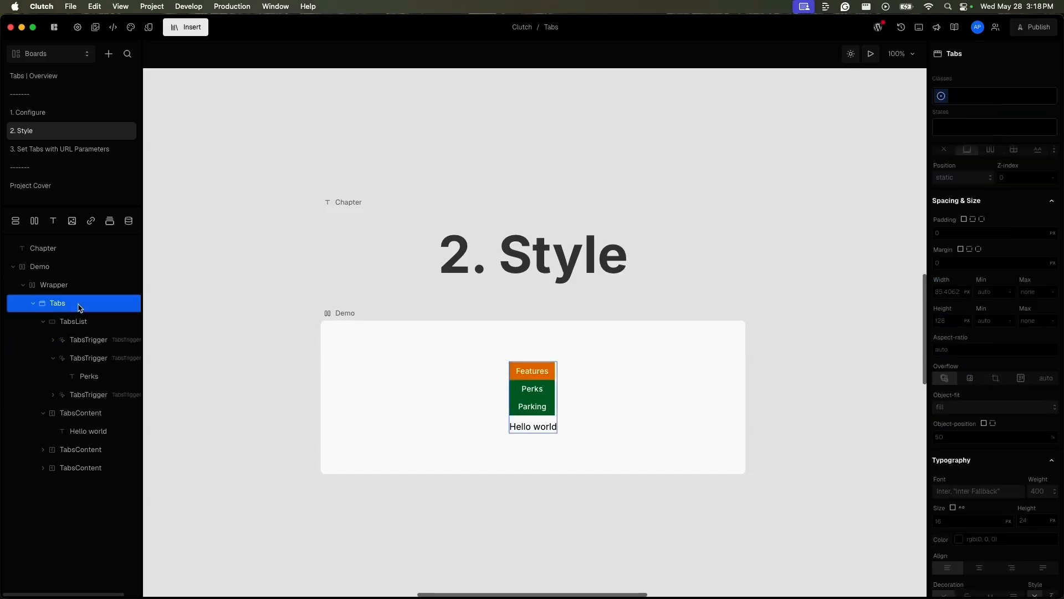
{"action": "left_click", "coordinate": [44, 321]}
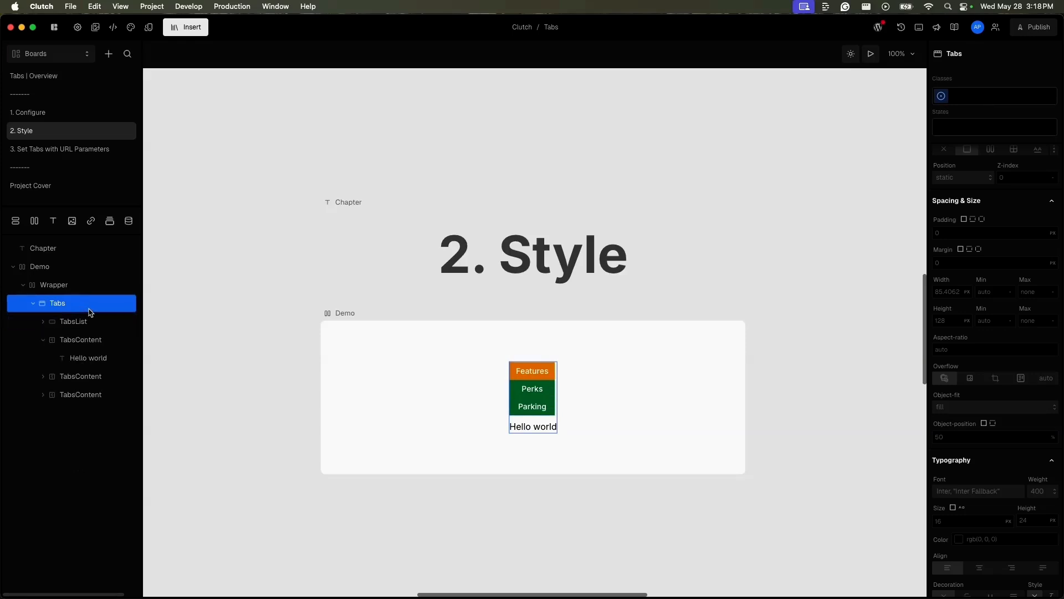
{"action": "scroll", "coordinate": [990, 318], "scroll_direction": "up", "scroll_amount": 5}
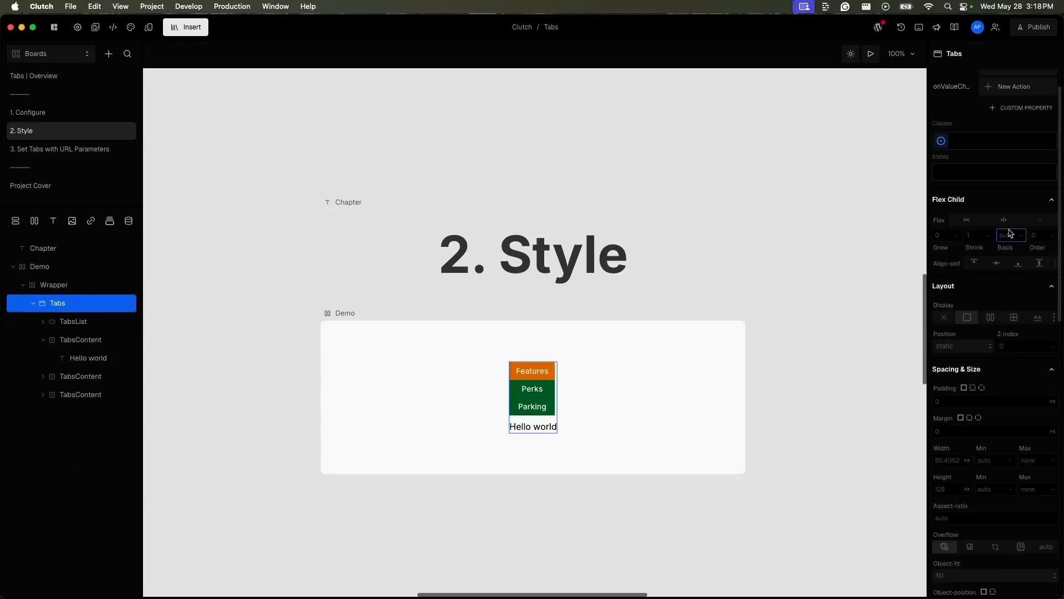
{"action": "left_click", "coordinate": [992, 321]}
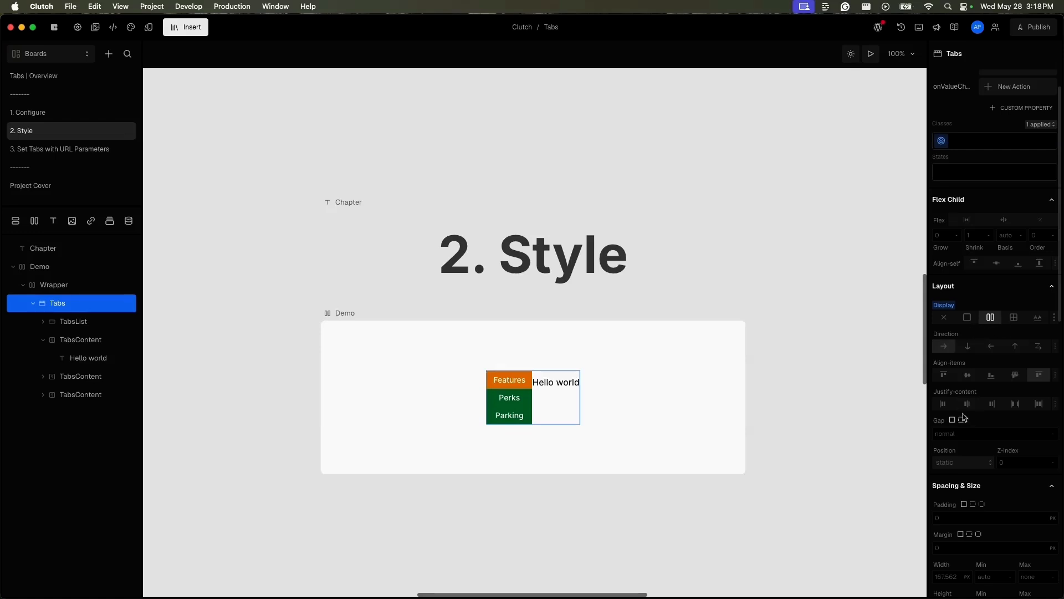
{"action": "left_click", "coordinate": [934, 427]}
{"action": "scroll", "coordinate": [786, 501], "scroll_direction": "down", "scroll_amount": 3}
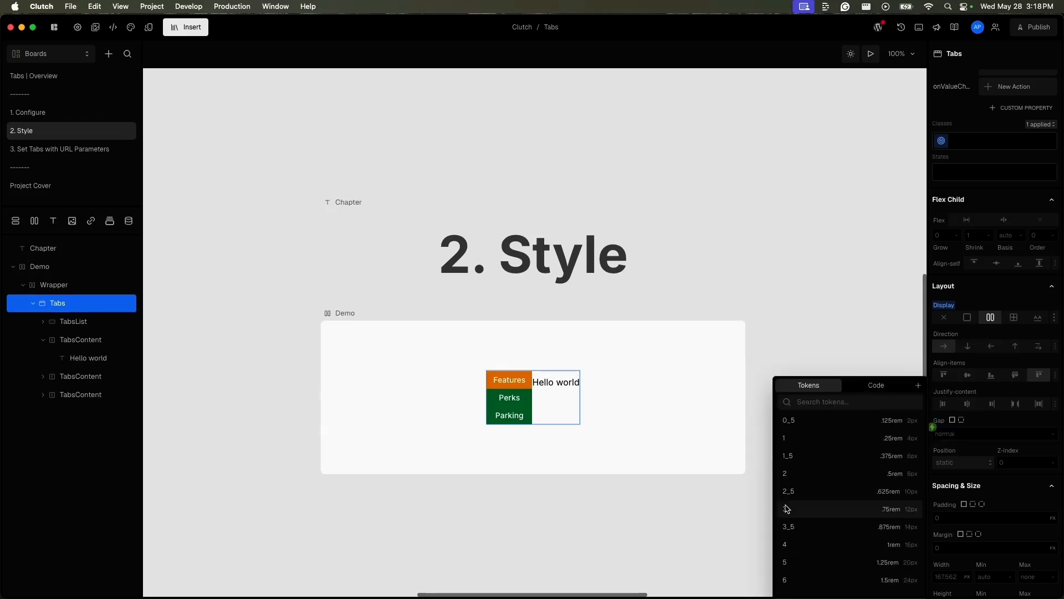
{"action": "key", "text": "Return"}
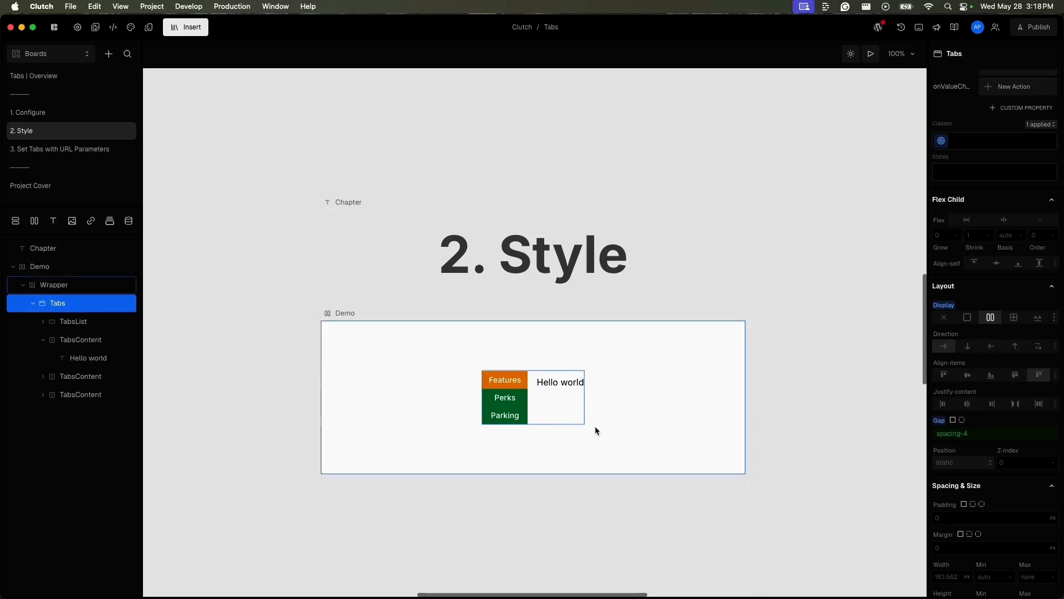
Step: Preview the vertical tabs and switch between Features, Perks and Parking
{"action": "left_click", "coordinate": [871, 58]}
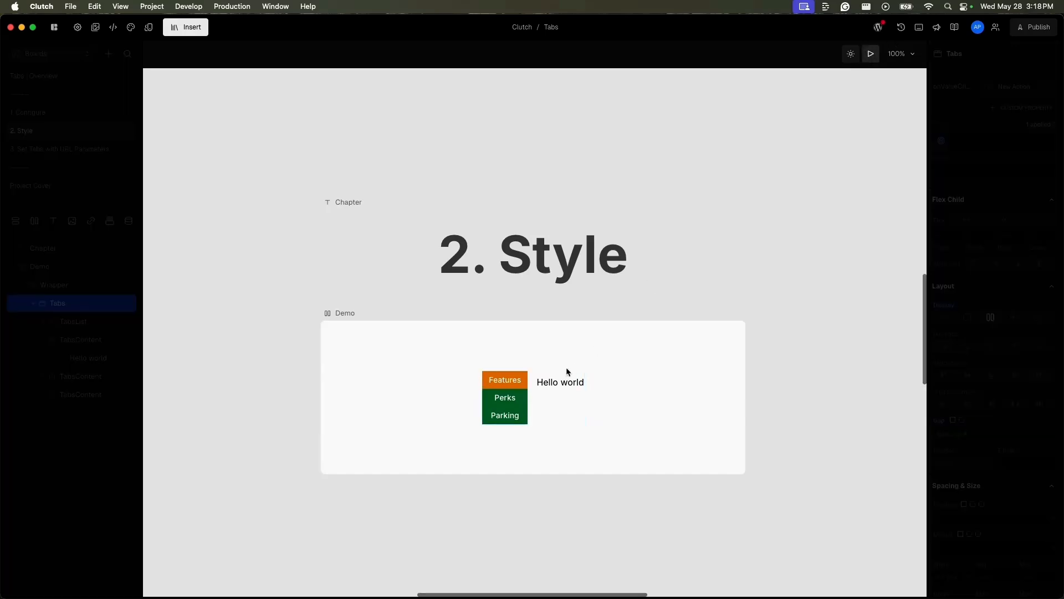
{"action": "left_click", "coordinate": [506, 417]}
{"action": "left_click", "coordinate": [506, 405]}
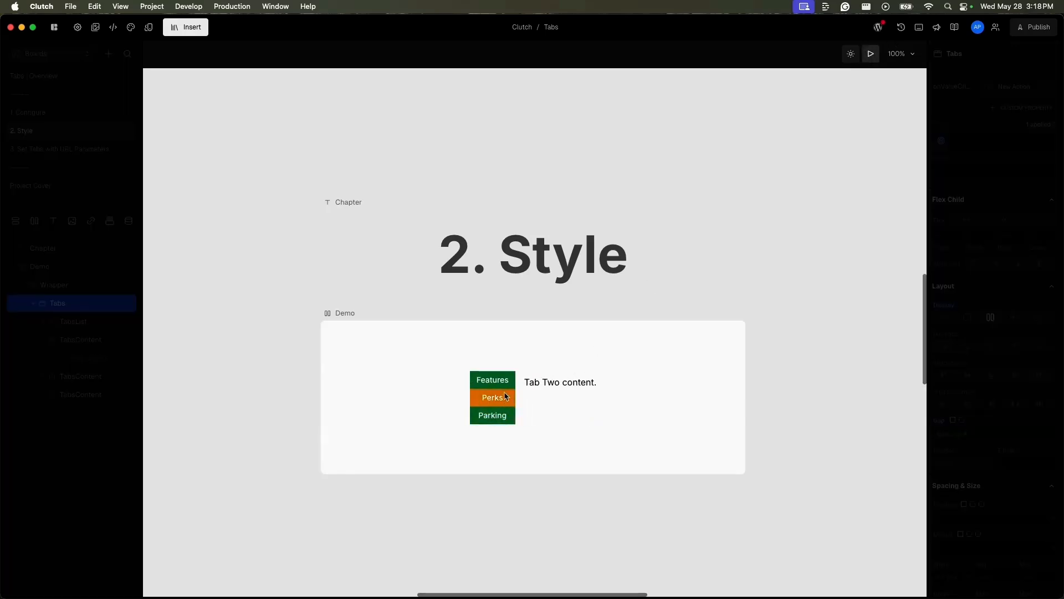
{"action": "left_click", "coordinate": [506, 384]}
{"action": "left_click", "coordinate": [506, 398]}
{"action": "left_click", "coordinate": [506, 411]}
{"action": "left_click", "coordinate": [502, 385]}
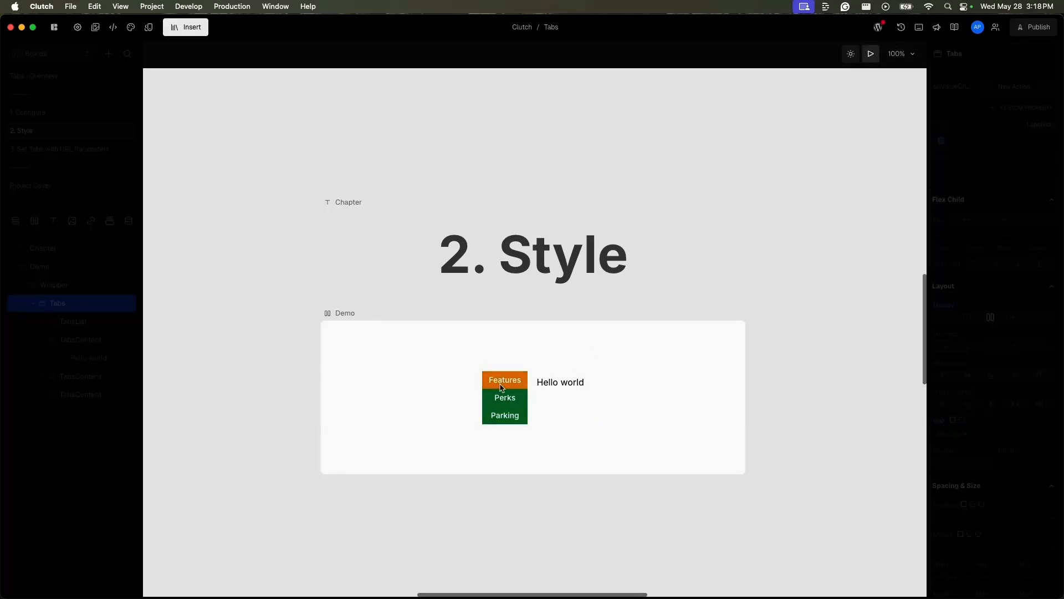
Step: Test keyboard navigation of the vertical tabs in the preview by moving focus between triggers and activating Perks and Parking
{"action": "key", "text": "Down"}
{"action": "key", "text": "Down"}
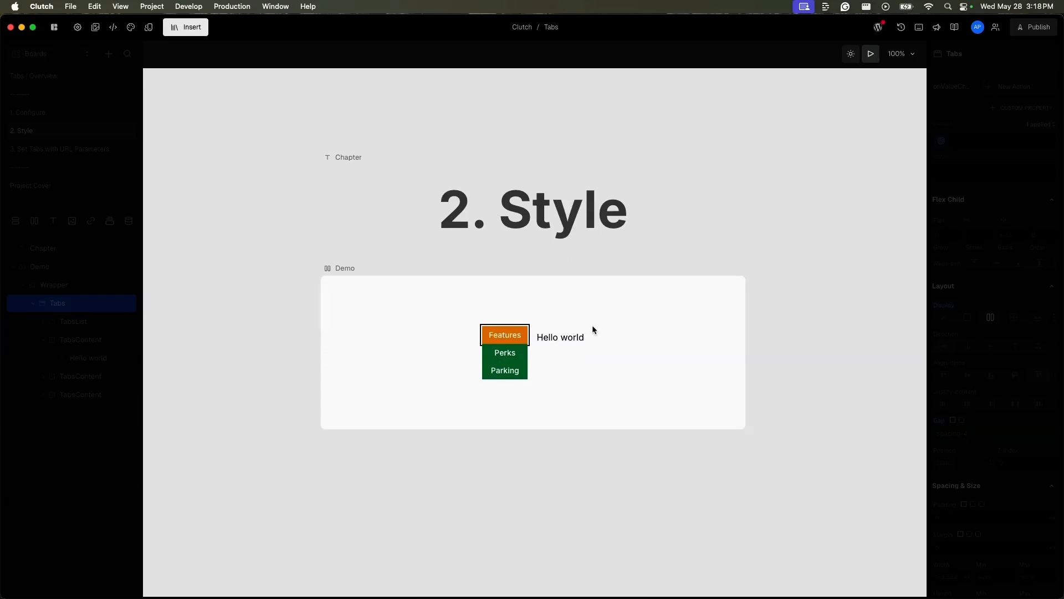
{"action": "left_click", "coordinate": [422, 355]}
{"action": "key", "text": "Tab"}
{"action": "key", "text": "Down"}
{"action": "key", "text": "Down"}
{"action": "key", "text": "Up"}
{"action": "key", "text": "Up"}
{"action": "key", "text": "Down"}
{"action": "key", "text": "Down"}
{"action": "key", "text": "Up"}
{"action": "key", "text": "Up"}
{"action": "key", "text": "Down"}
{"action": "key", "text": "Return"}
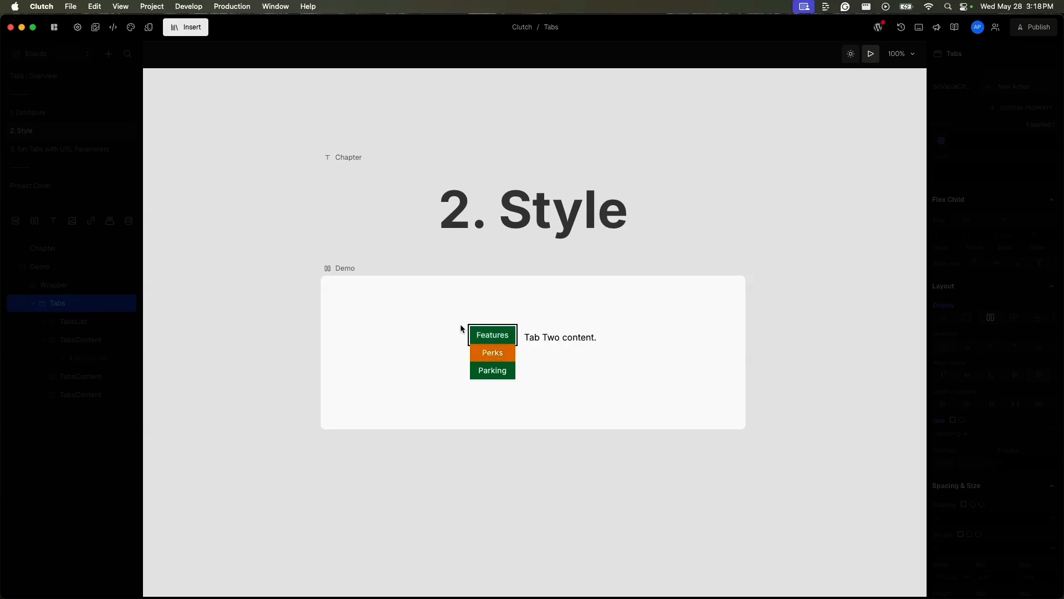
{"action": "key", "text": "Down"}
{"action": "key", "text": "Return"}
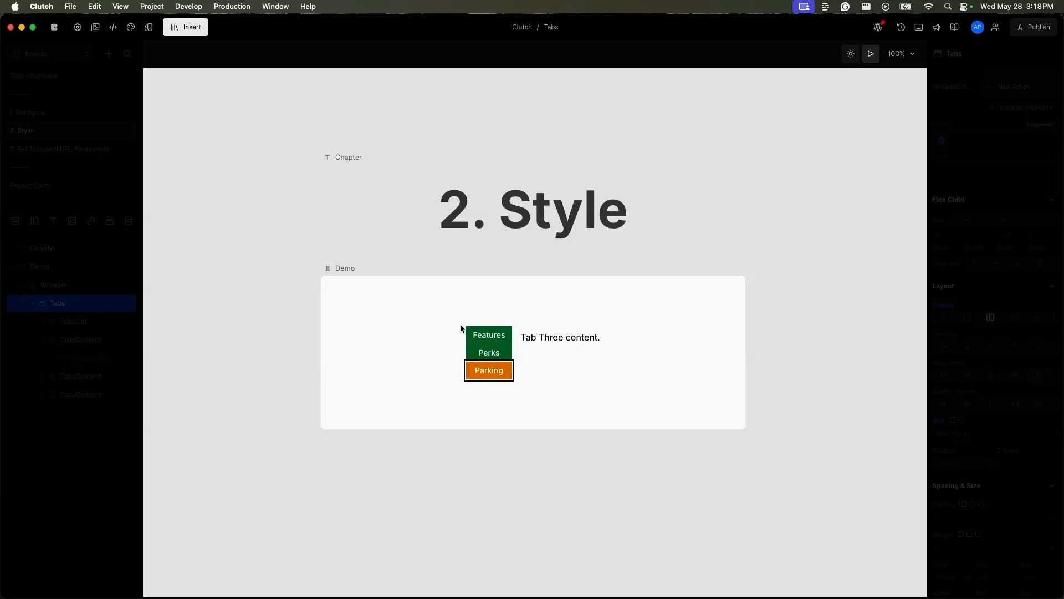
{"action": "left_click", "coordinate": [460, 326]}
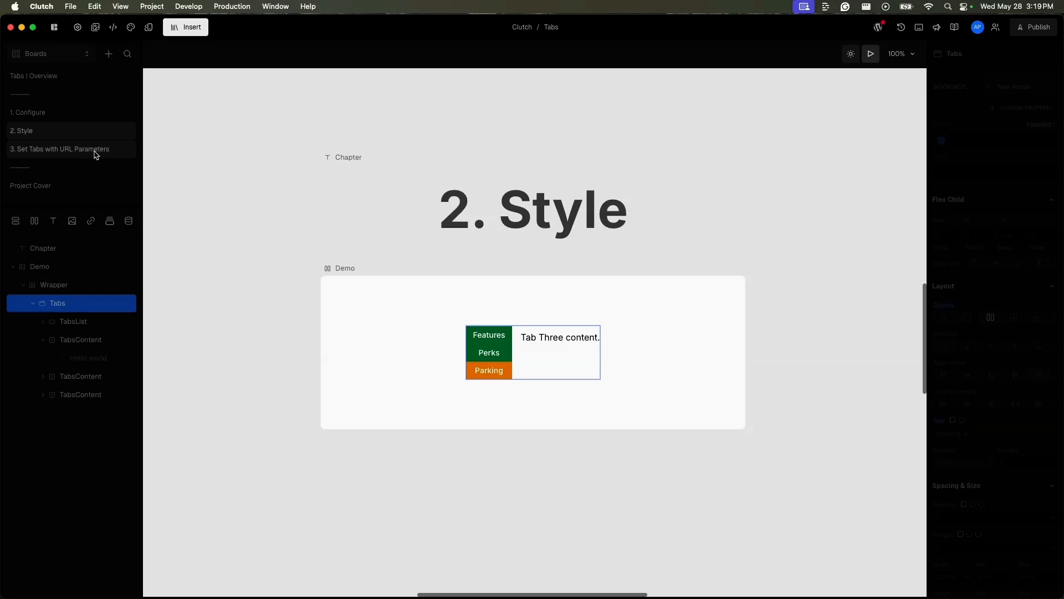
Step: Open the board "3. Set Tabs with URL Parameters", and switch from Boards to the Site's Home page
{"action": "left_click", "coordinate": [96, 151]}
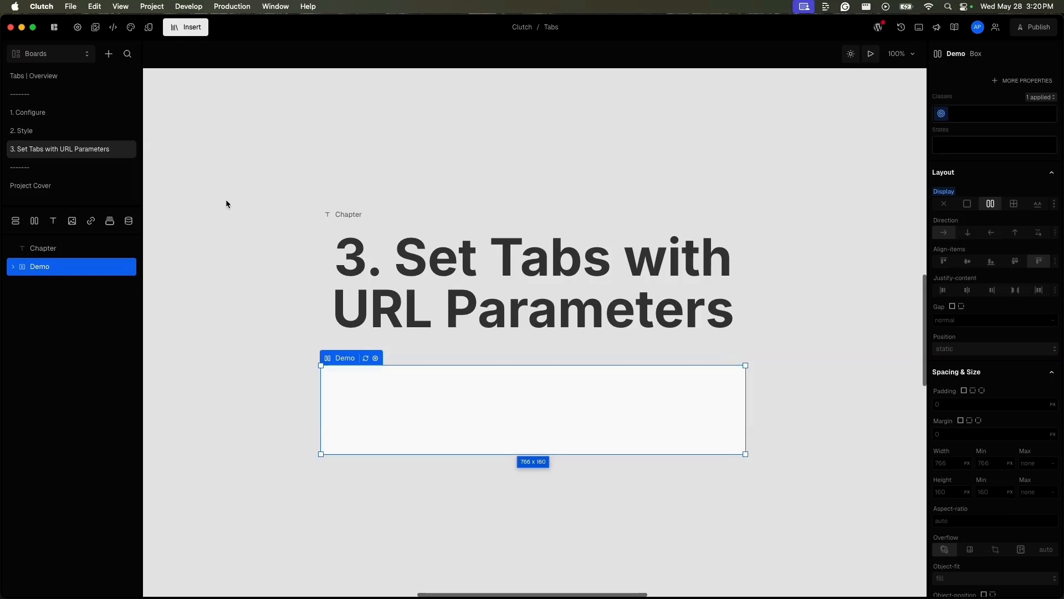
{"action": "left_click", "coordinate": [87, 54]}
{"action": "left_click", "coordinate": [61, 79]}
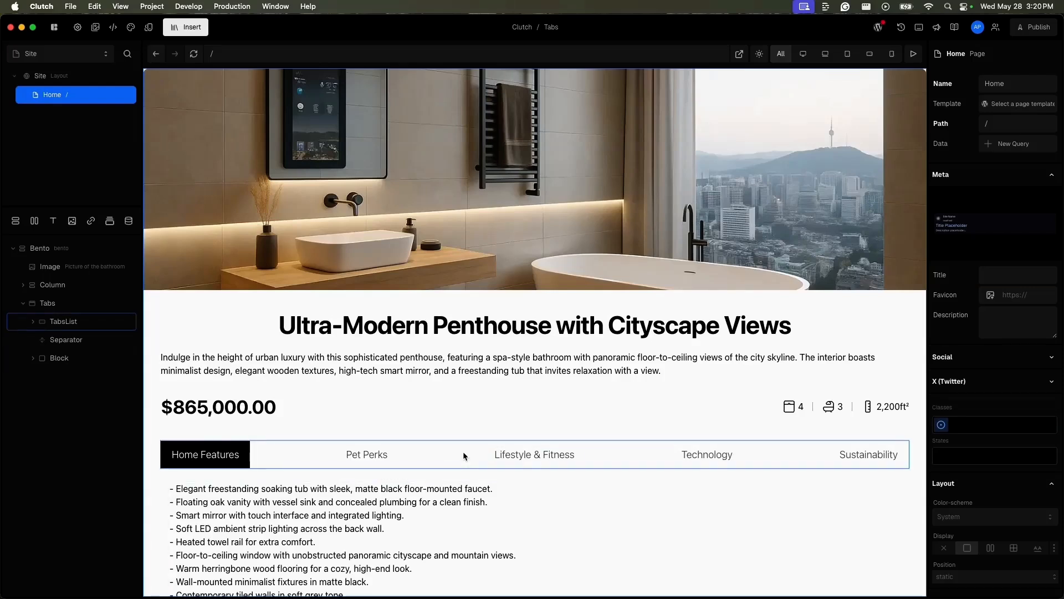
Step: Preview the Home page and switch between the Pet Perks, Lifestyle & Fitness and Technology tabs to examine their content
{"action": "left_click", "coordinate": [915, 54]}
{"action": "left_click", "coordinate": [366, 454]}
{"action": "left_click", "coordinate": [579, 458]}
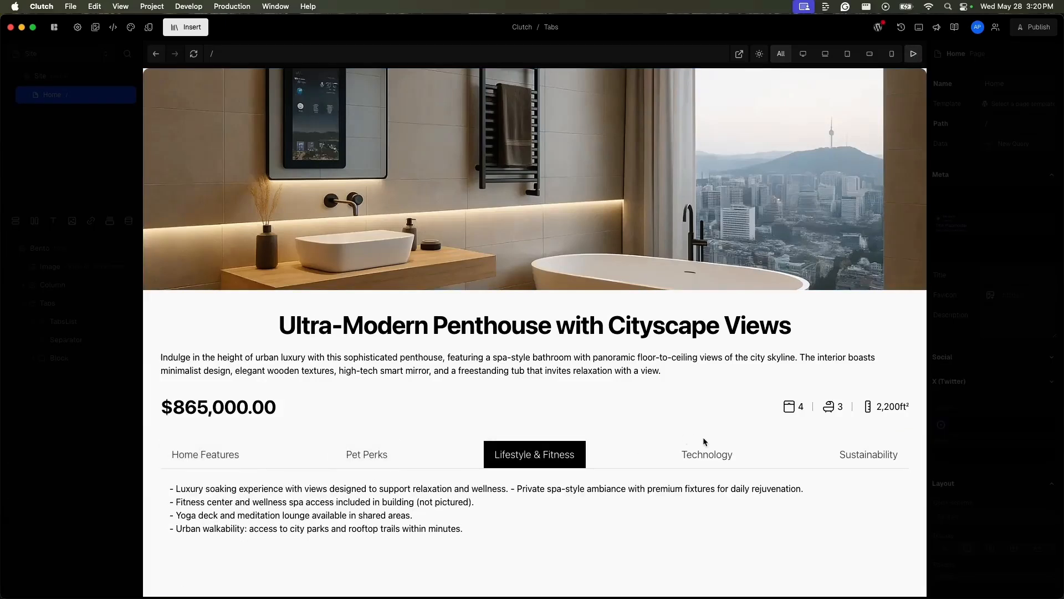
{"action": "left_click", "coordinate": [693, 454]}
{"action": "left_click", "coordinate": [367, 452]}
{"action": "left_click", "coordinate": [560, 462]}
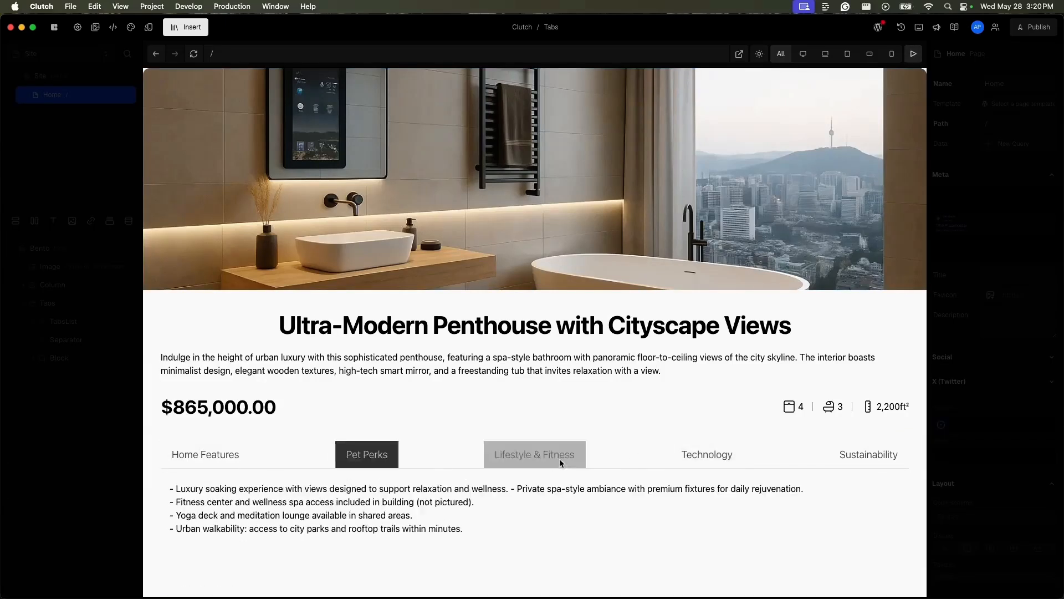
{"action": "left_click", "coordinate": [375, 460]}
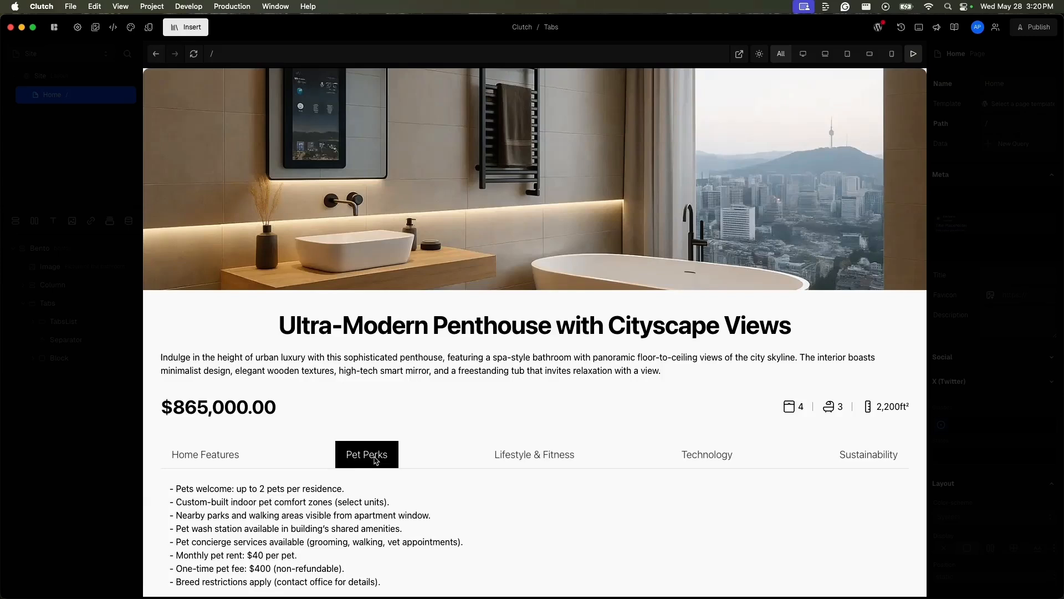
{"action": "left_click", "coordinate": [493, 467]}
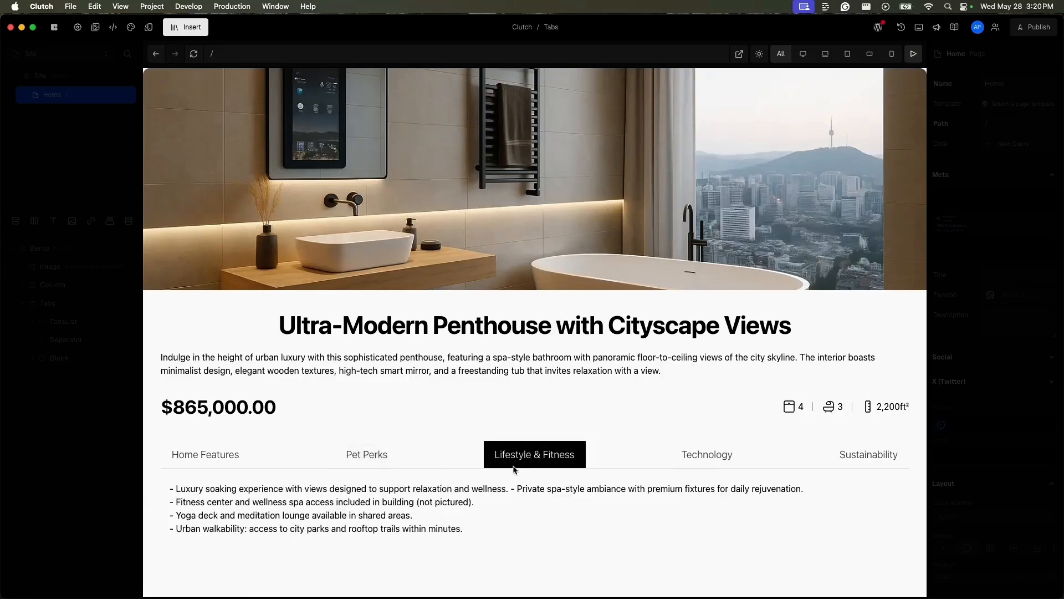
{"action": "left_click", "coordinate": [382, 465]}
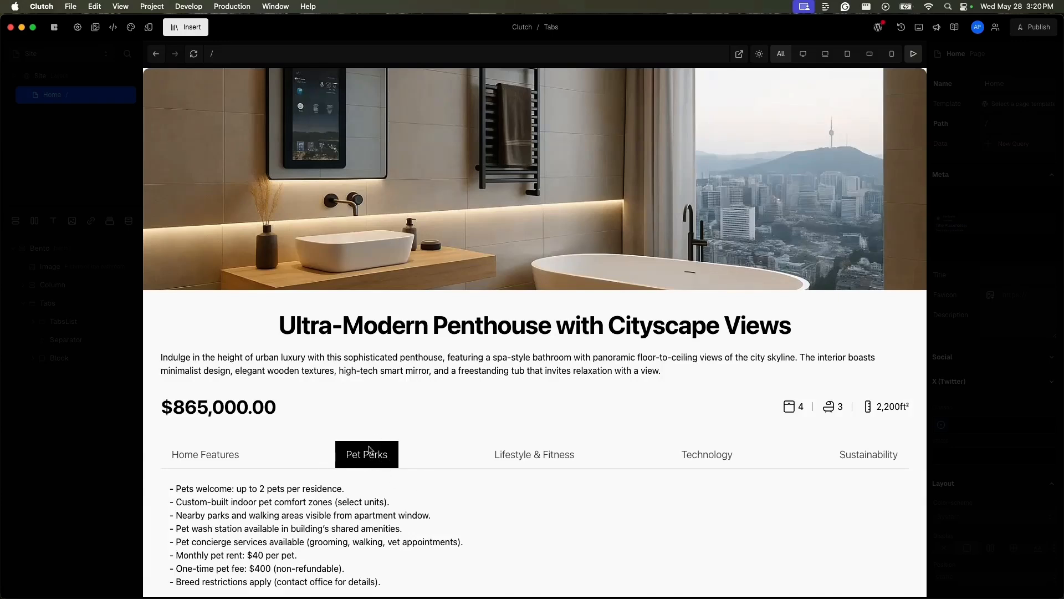
Step: Load the previewed Home page with the URL path and query parameter /?tabs=2
{"action": "left_click", "coordinate": [280, 60]}
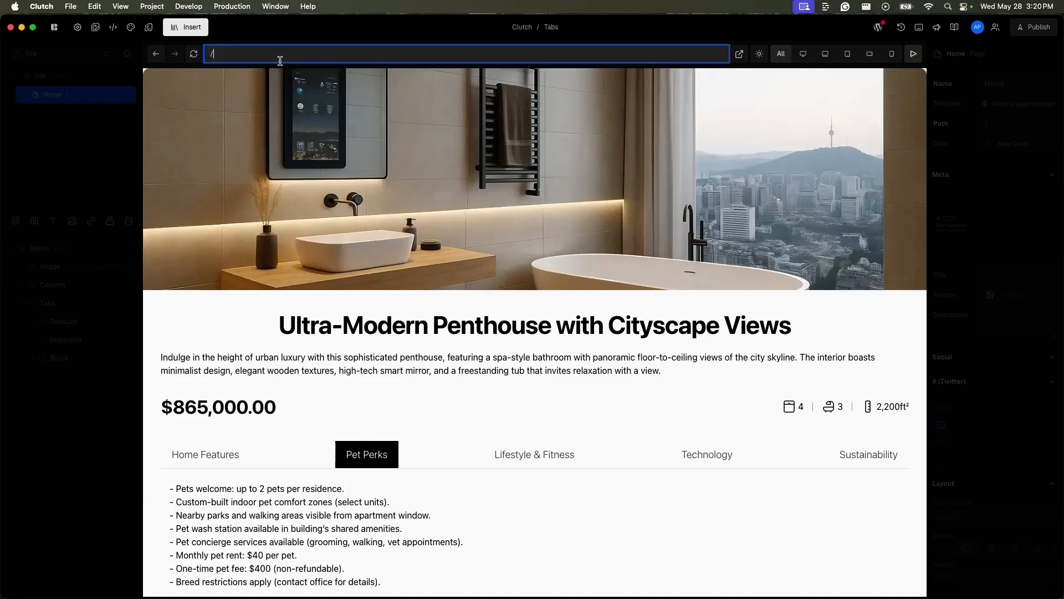
{"action": "type", "text": "tabs=2"}
{"action": "key", "text": "Return"}
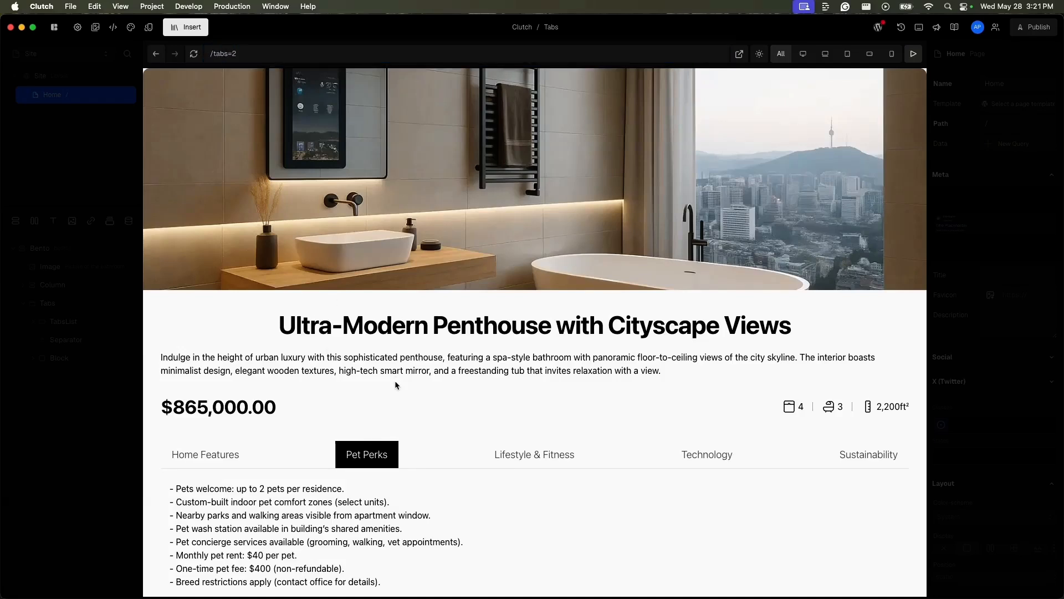
{"action": "left_click", "coordinate": [278, 53]}
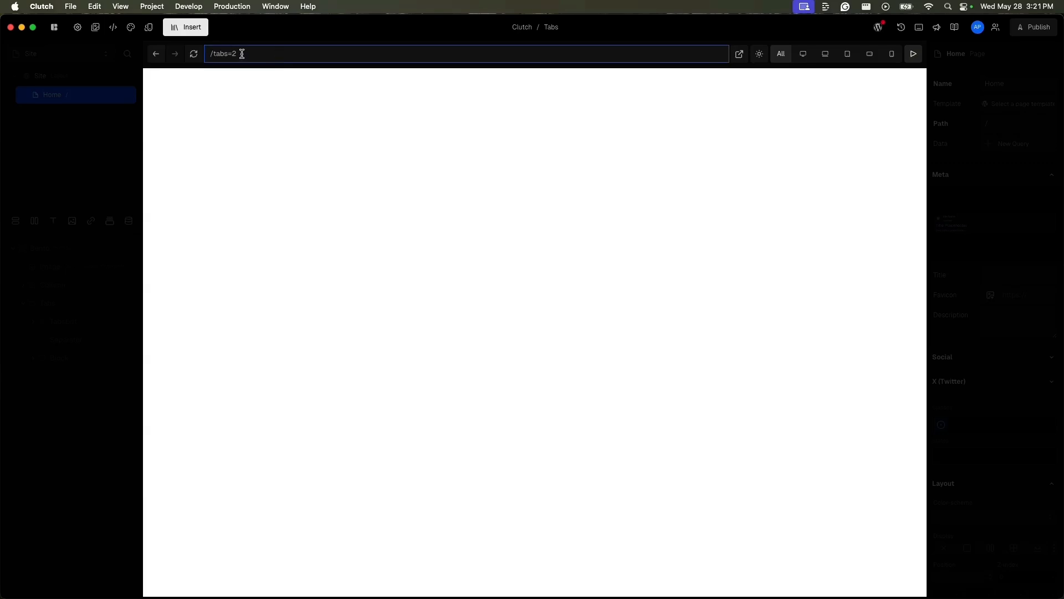
{"action": "left_click", "coordinate": [212, 53]}
{"action": "type", "text": "?"}
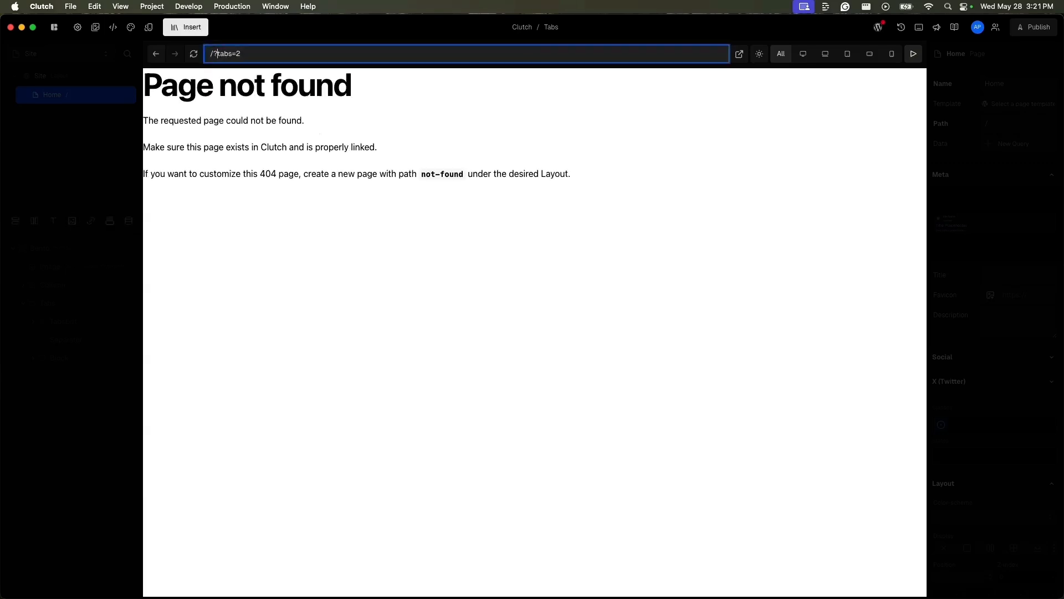
{"action": "key", "text": "Return"}
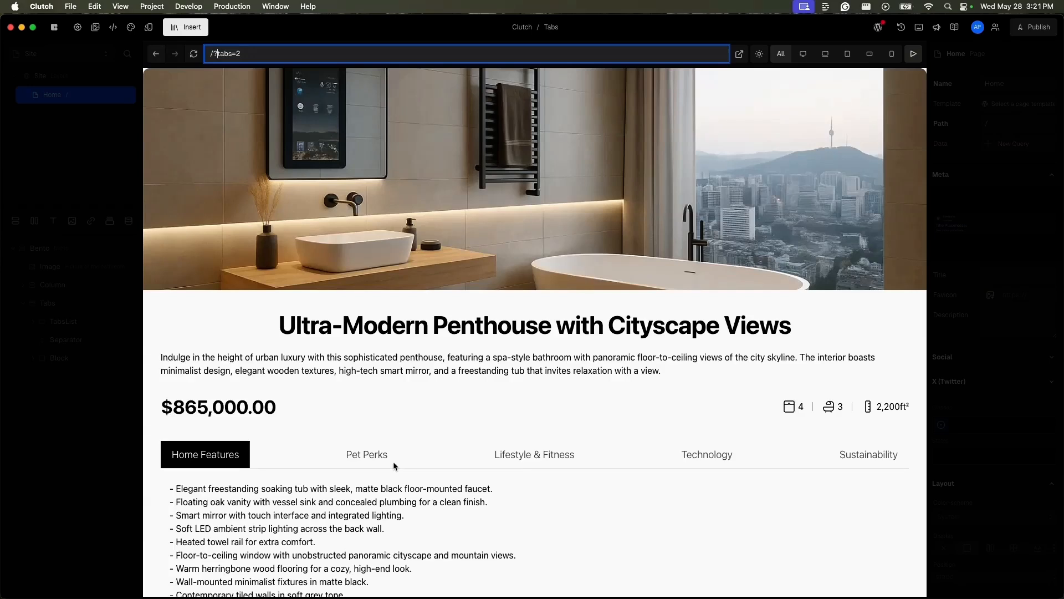
Step: Leave the preview and add a defaultValue property to the Tabs element, bound to the tabs variable from Navigation's Search Params
{"action": "left_click", "coordinate": [81, 406]}
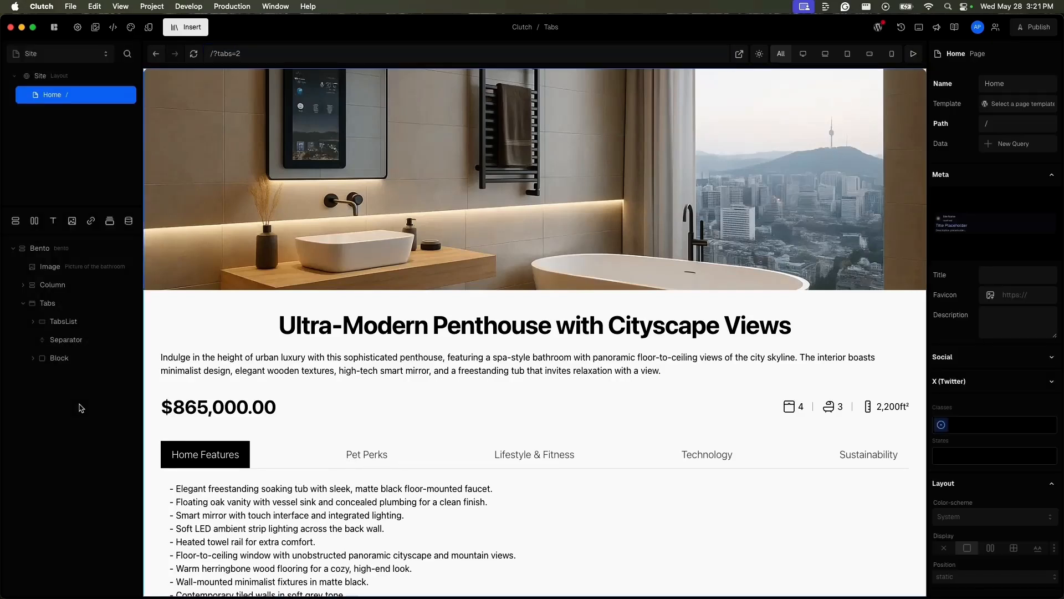
{"action": "left_click", "coordinate": [89, 311]}
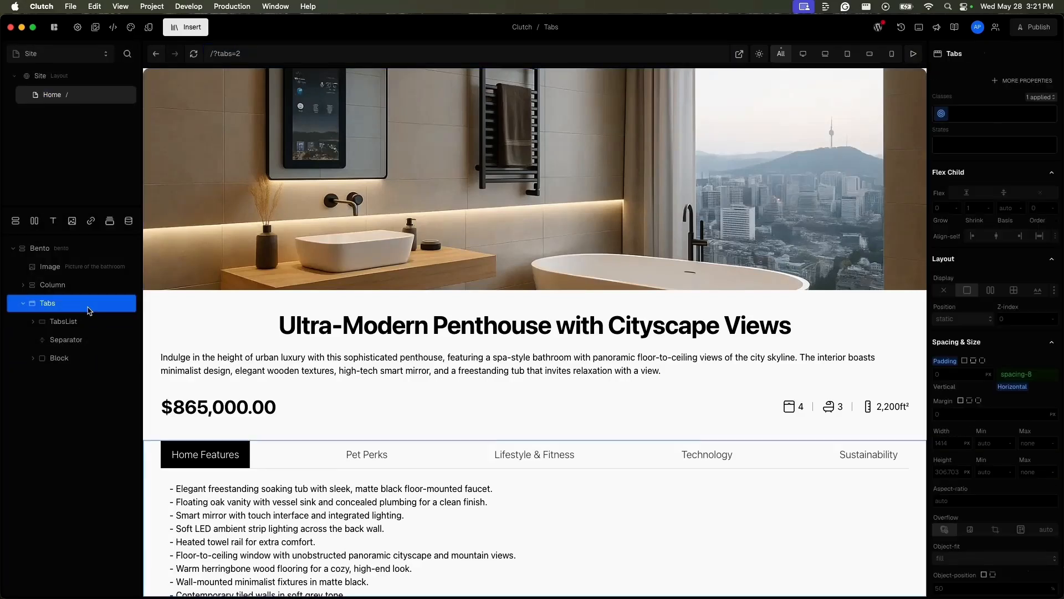
{"action": "left_click", "coordinate": [1022, 82]}
{"action": "left_click", "coordinate": [804, 110]}
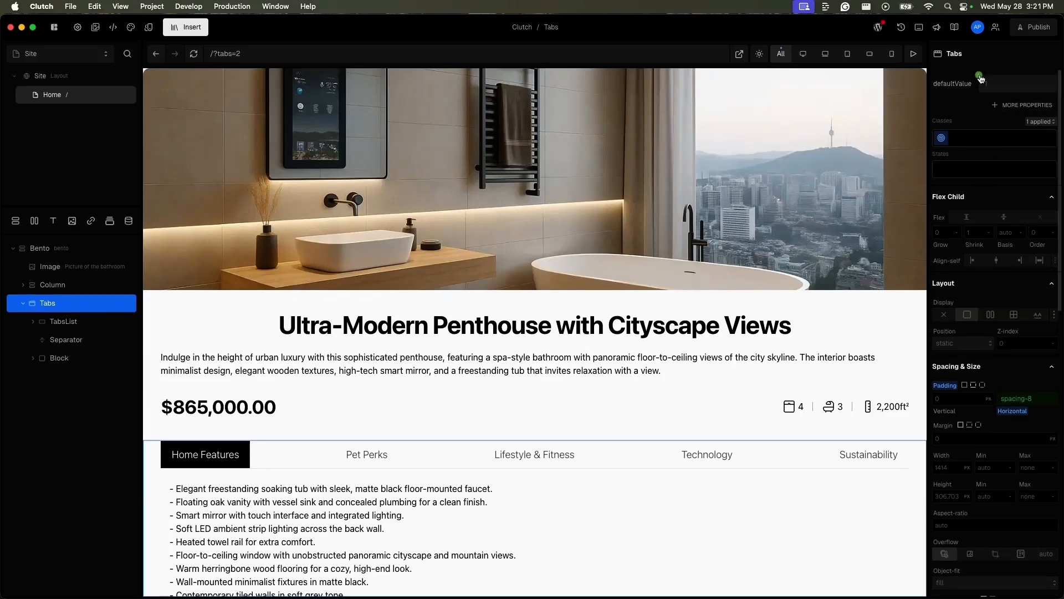
{"action": "left_click", "coordinate": [980, 76]}
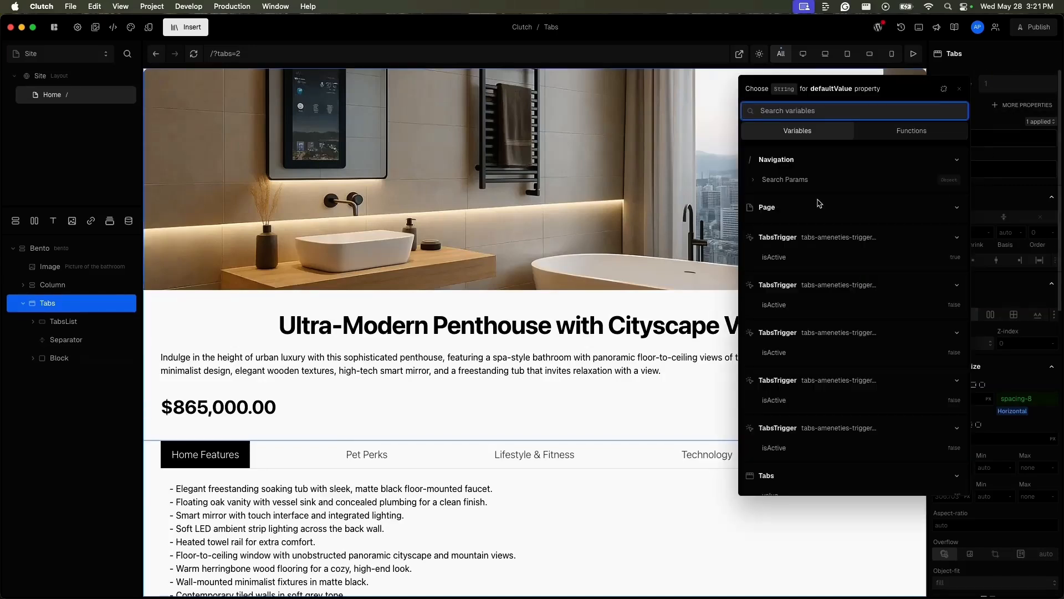
{"action": "left_click", "coordinate": [753, 181]}
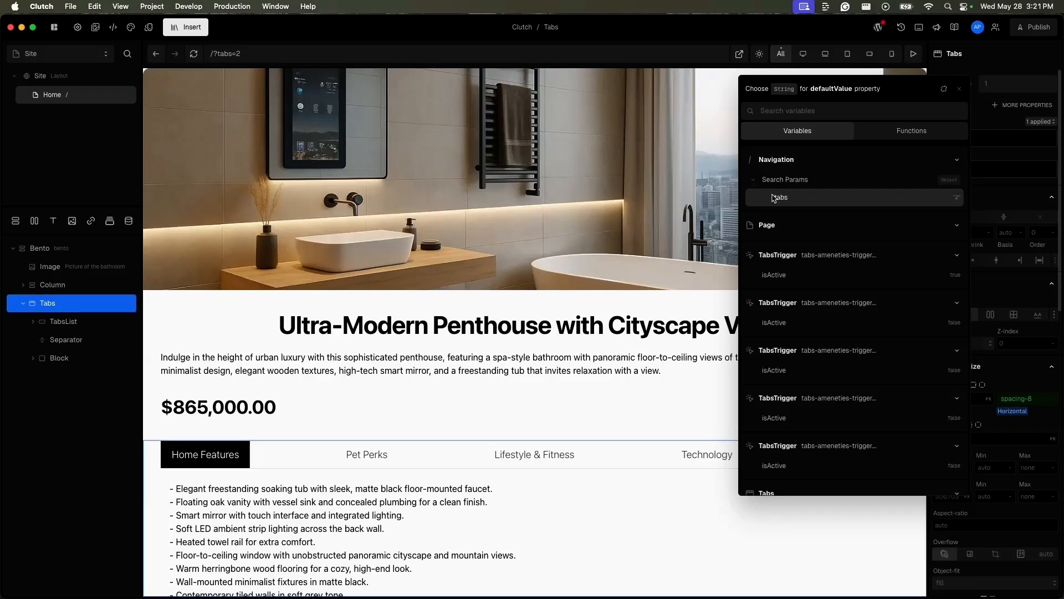
{"action": "left_click", "coordinate": [855, 203]}
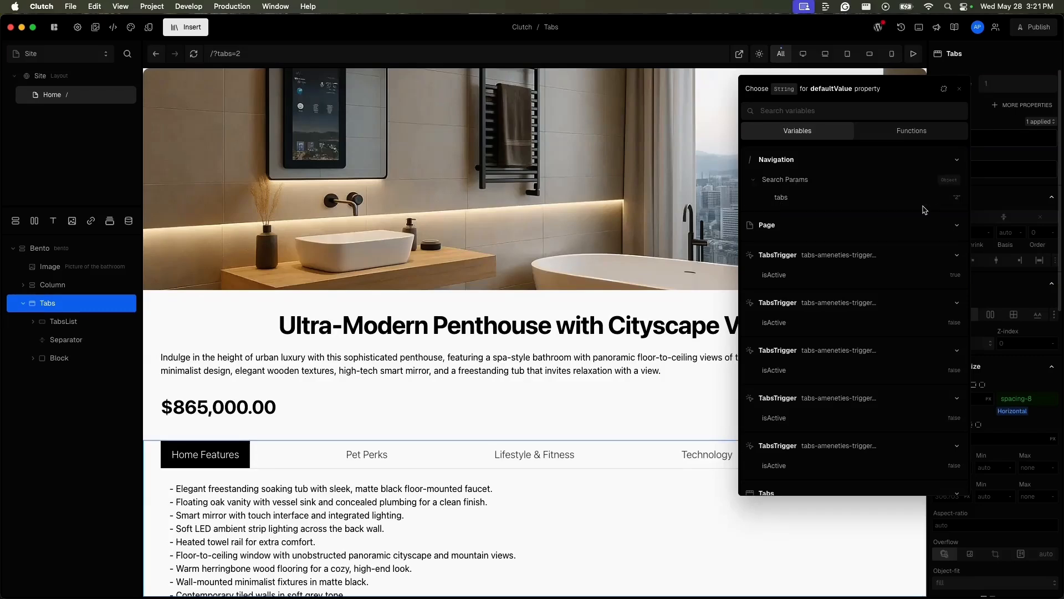
{"action": "left_click", "coordinate": [459, 373]}
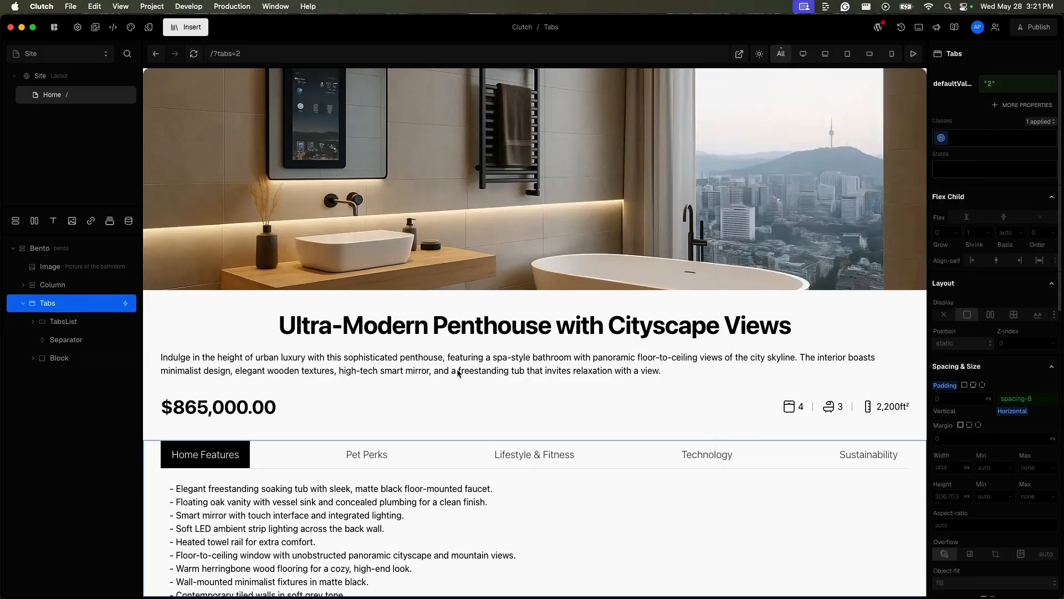
Step: Reload the page and preview switching among the Lifestyle & Fitness, Technology, Pet Perks and Home Features tabs
{"action": "left_click", "coordinate": [195, 53]}
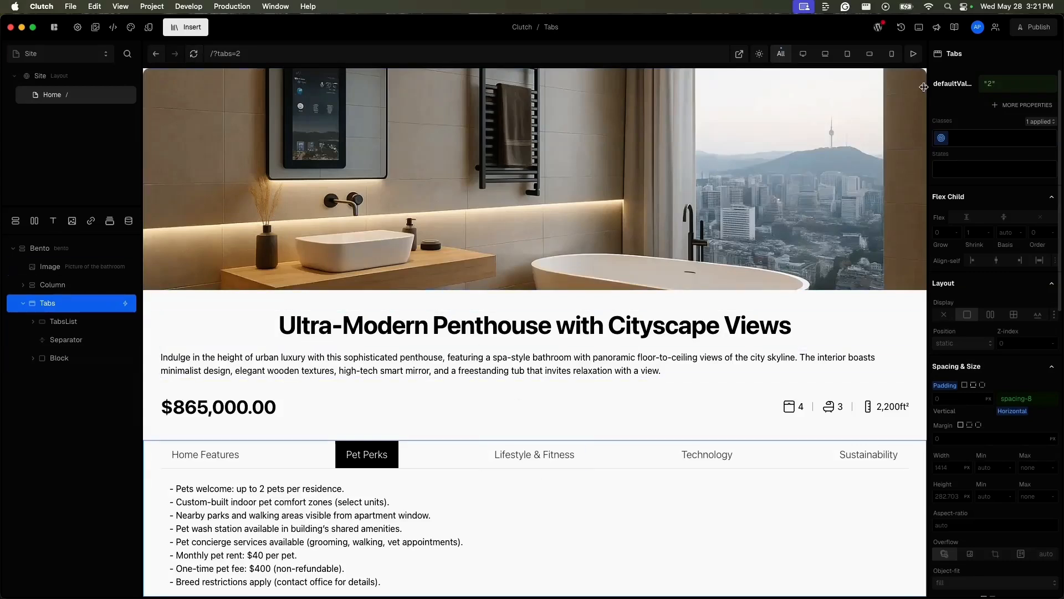
{"action": "left_click", "coordinate": [910, 62]}
{"action": "left_click", "coordinate": [528, 460]}
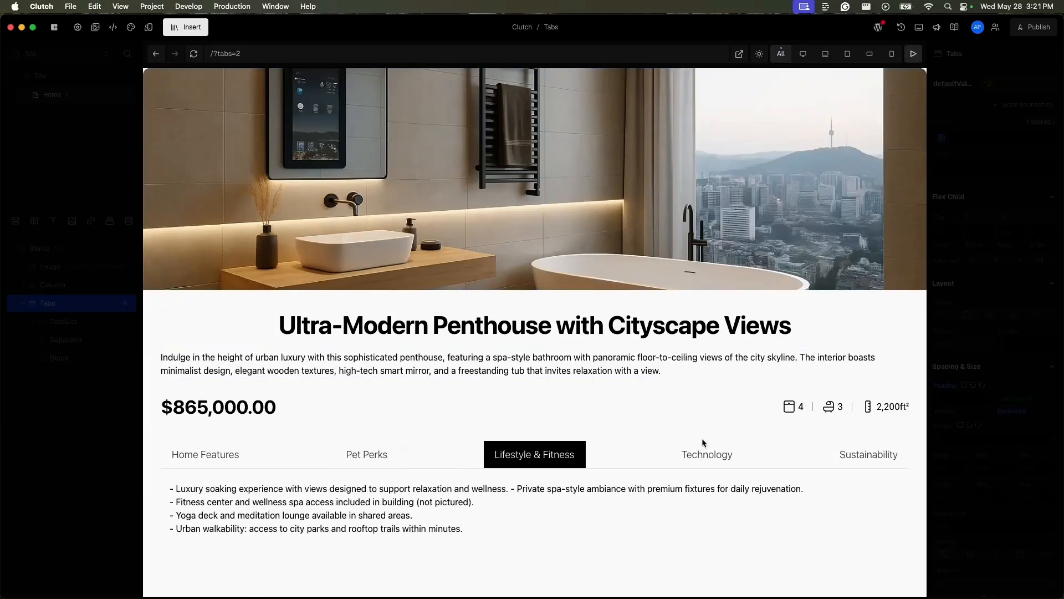
{"action": "left_click", "coordinate": [704, 457]}
{"action": "left_click", "coordinate": [560, 455]}
{"action": "left_click", "coordinate": [358, 454]}
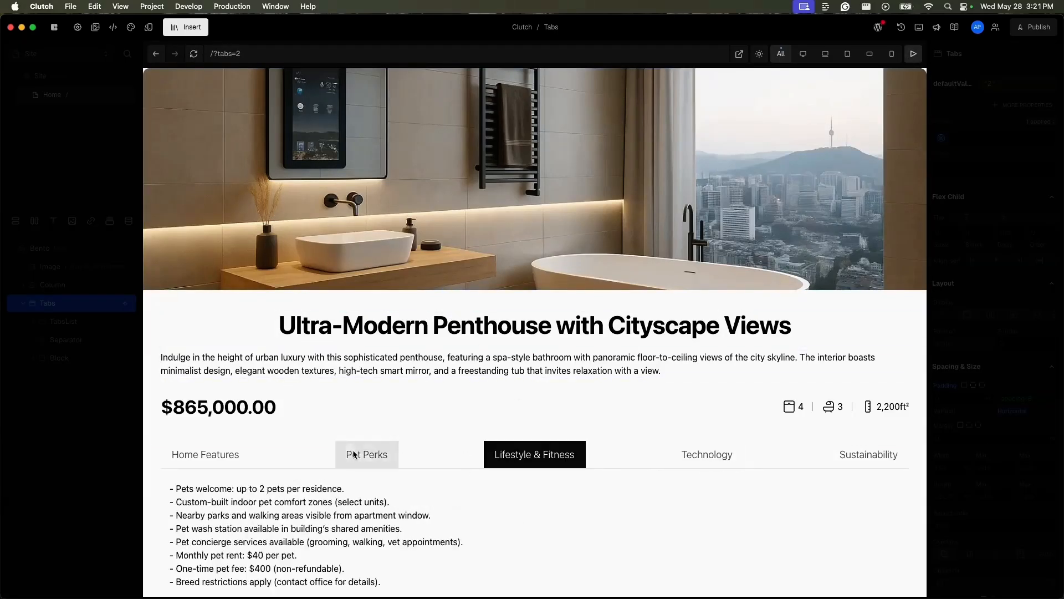
{"action": "left_click", "coordinate": [214, 453]}
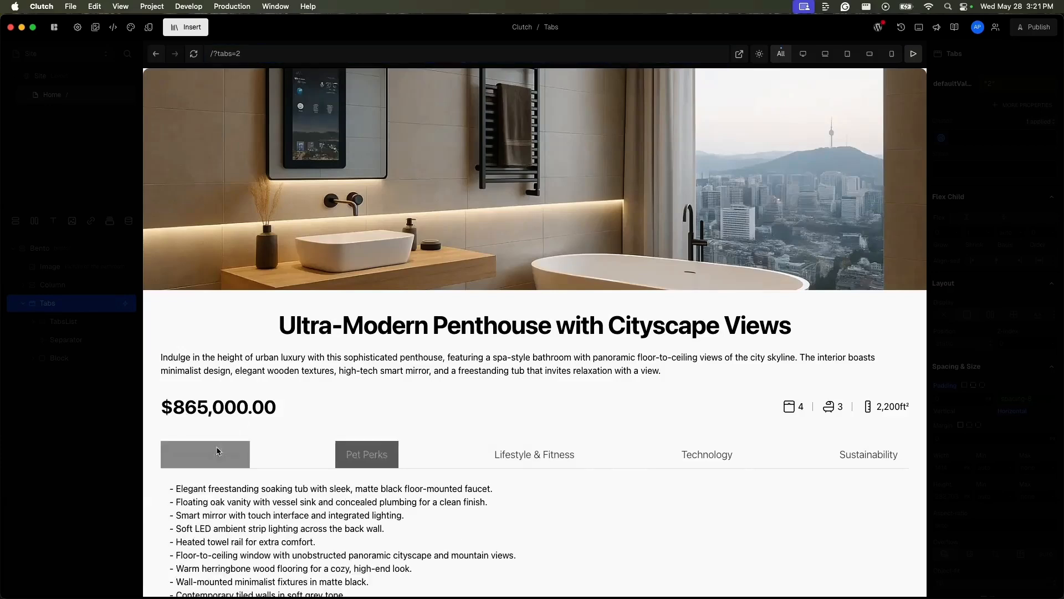
Step: Leave the preview and add an onValueChange property to the Tabs element with a navigate action
{"action": "left_click", "coordinate": [94, 359]}
{"action": "left_click", "coordinate": [82, 327]}
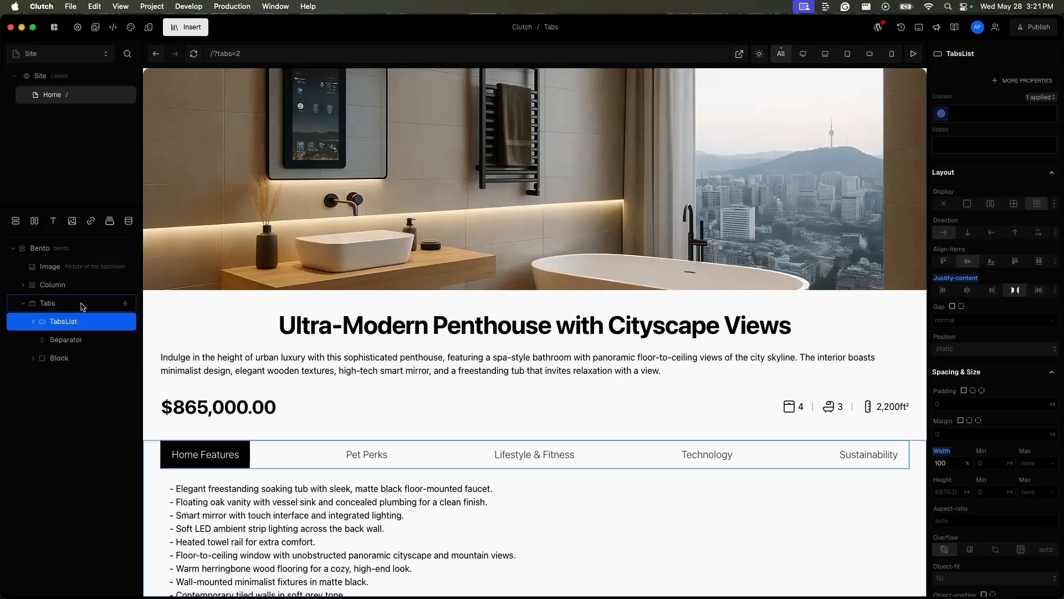
{"action": "left_click", "coordinate": [82, 305]}
{"action": "left_click", "coordinate": [1023, 106]}
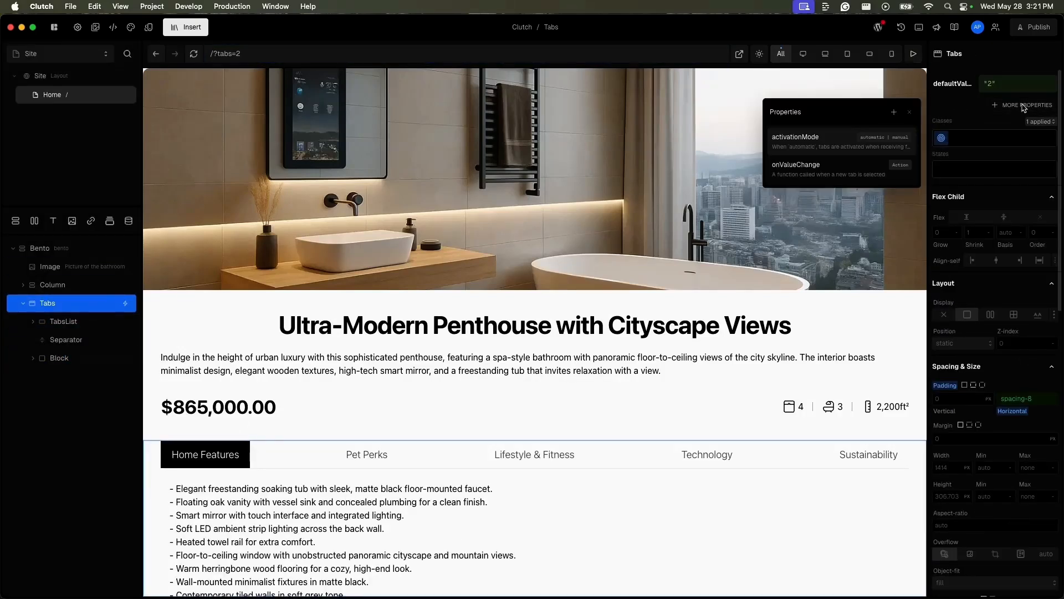
{"action": "left_click", "coordinate": [846, 169]}
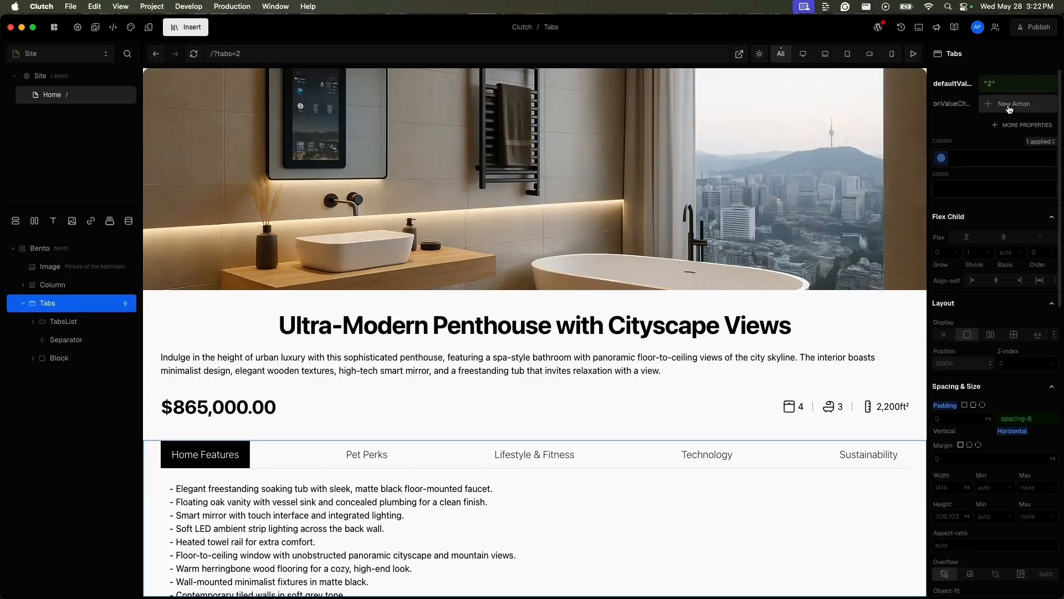
{"action": "left_click", "coordinate": [1010, 105]}
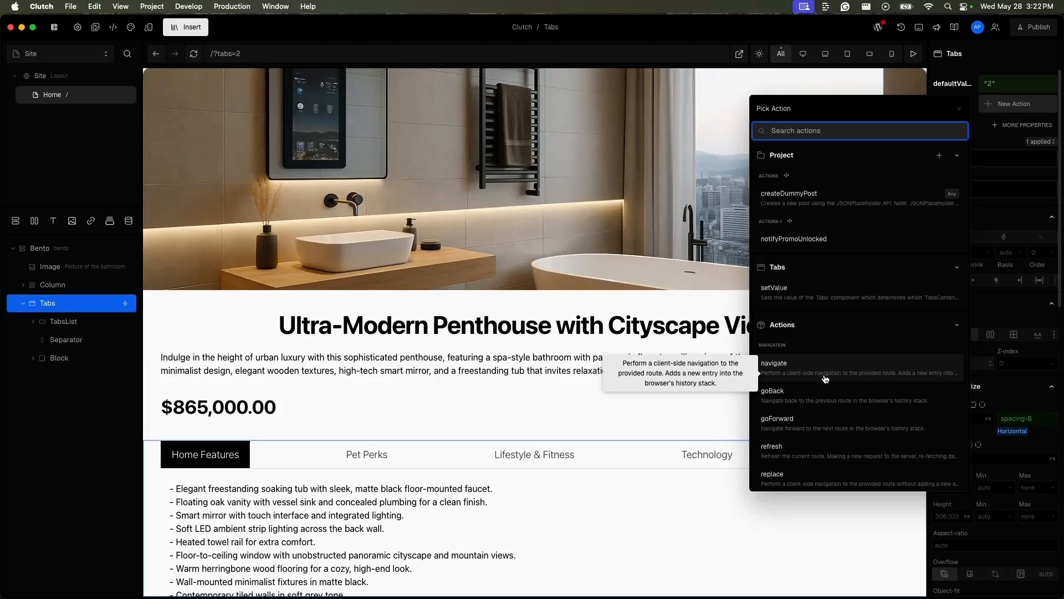
{"action": "left_click", "coordinate": [844, 377]}
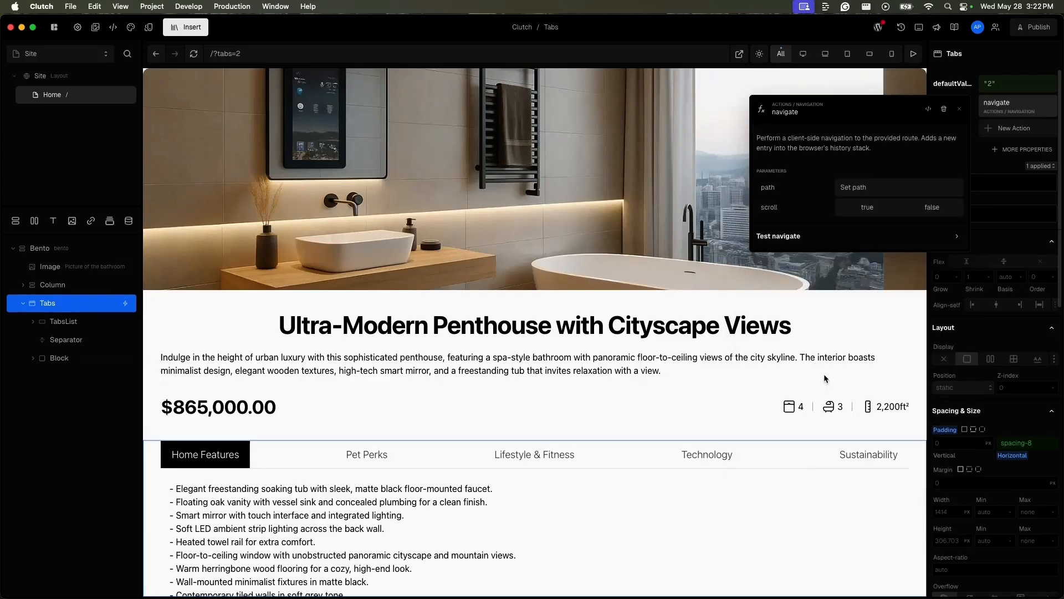
Step: Set the navigate action's path to the current URL with query parameter key tabs and its value bound to the onValueChange value argument
{"action": "left_click", "coordinate": [874, 193]}
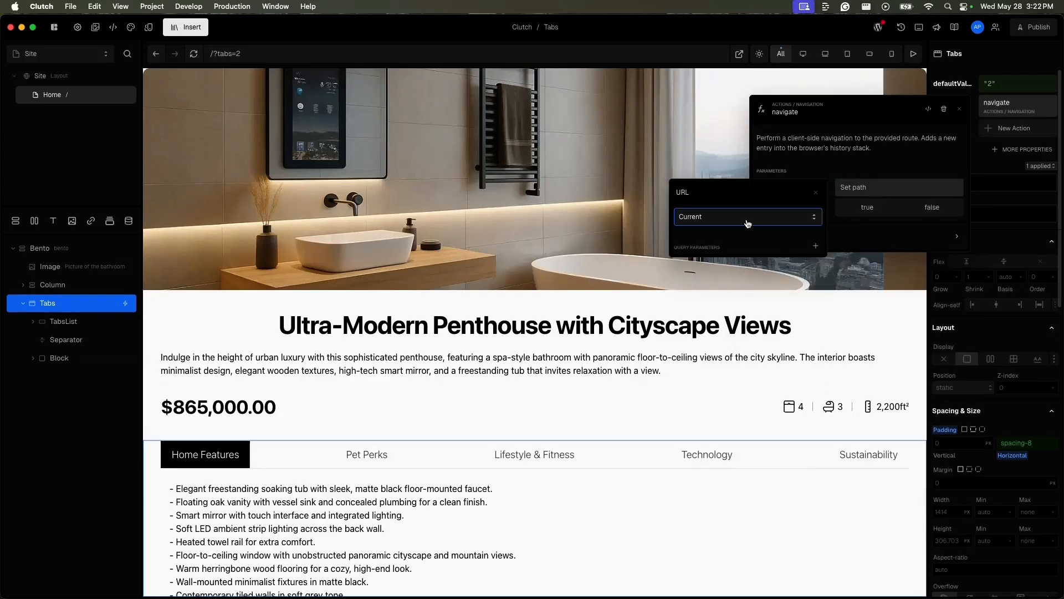
{"action": "left_click", "coordinate": [814, 244]}
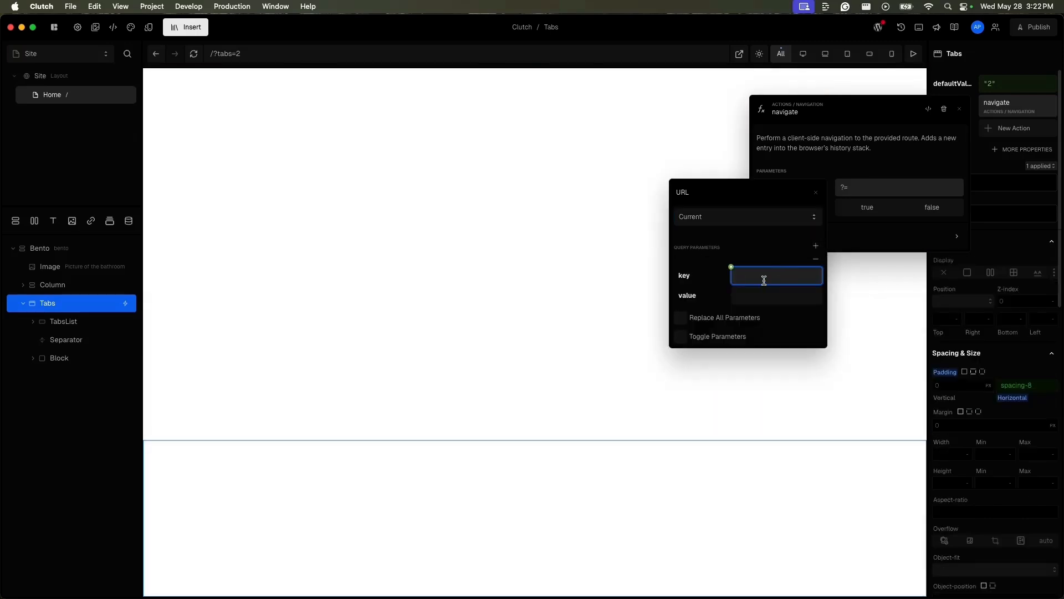
{"action": "type", "text": "tabs"}
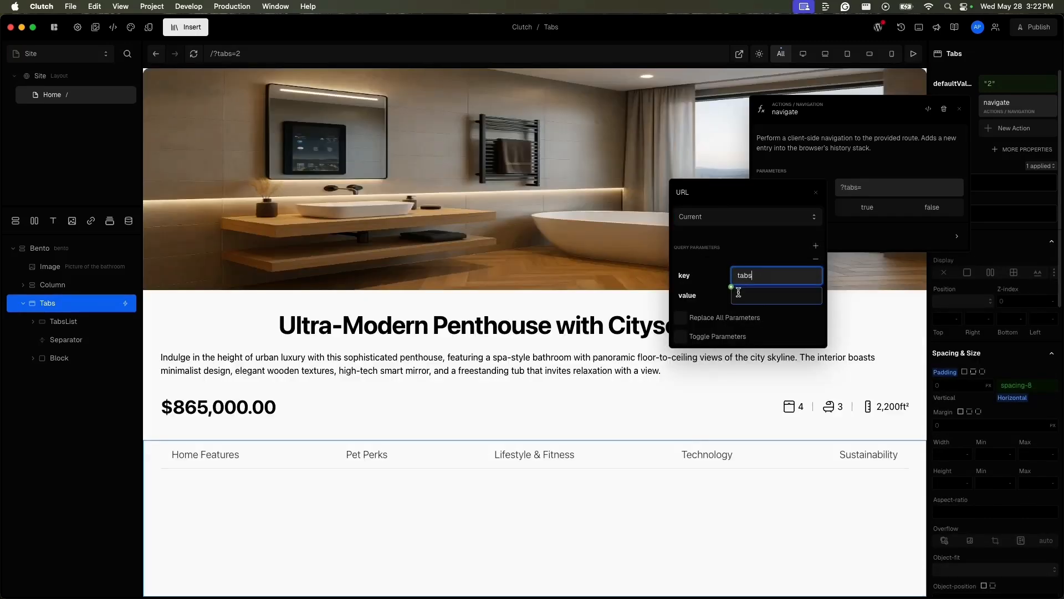
{"action": "left_click", "coordinate": [738, 293]}
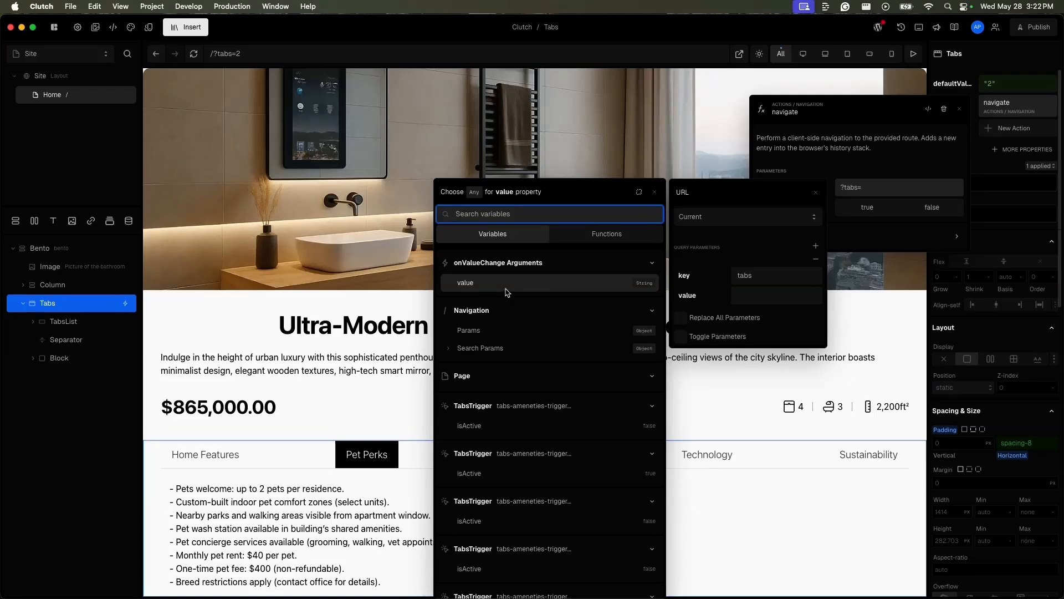
{"action": "left_click", "coordinate": [506, 289]}
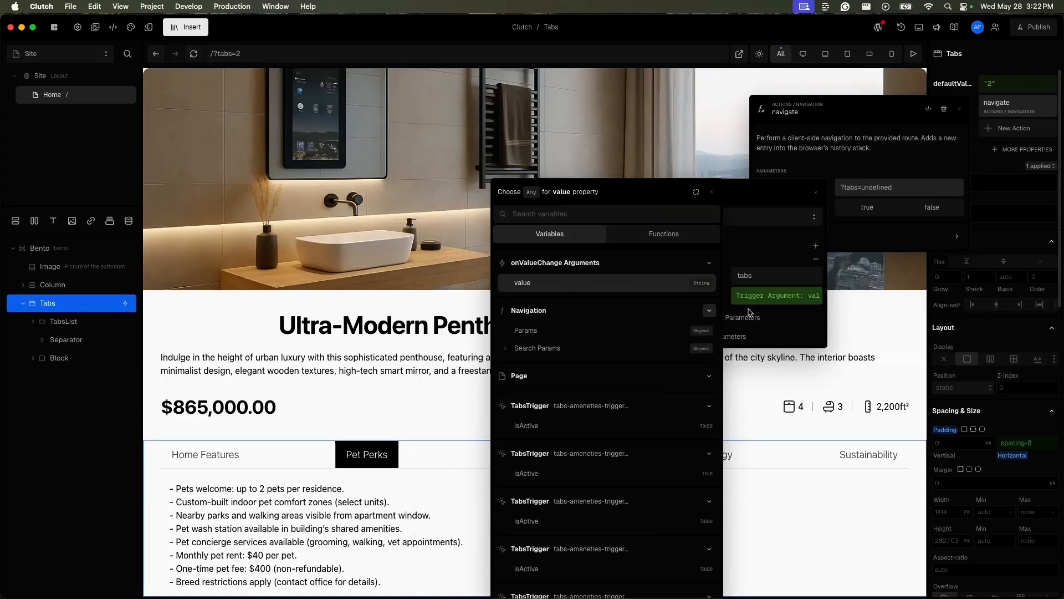
{"action": "left_click", "coordinate": [748, 412]}
{"action": "left_click", "coordinate": [748, 412]}
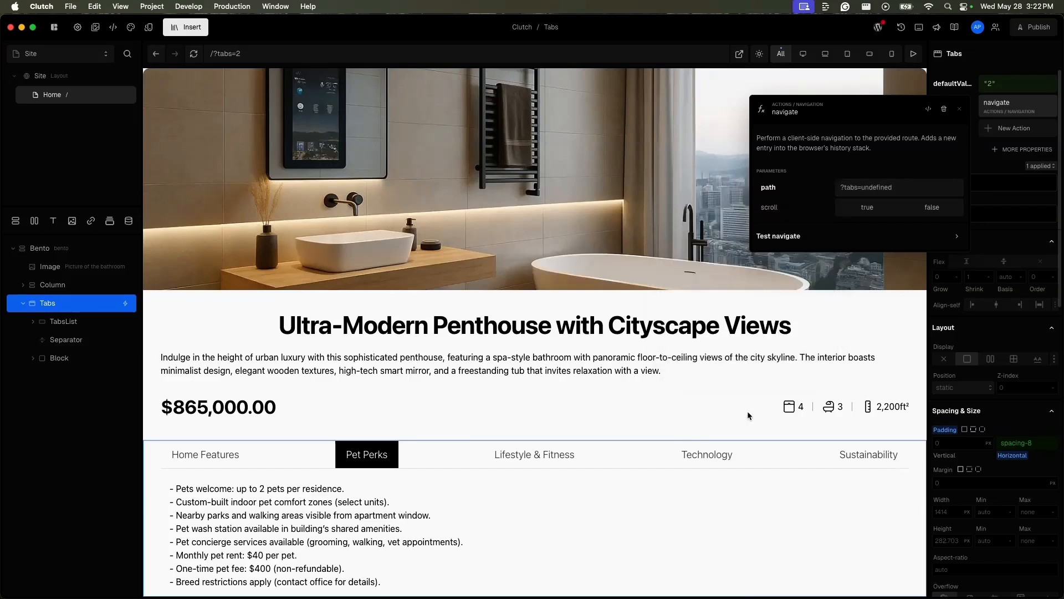
{"action": "left_click", "coordinate": [533, 428]}
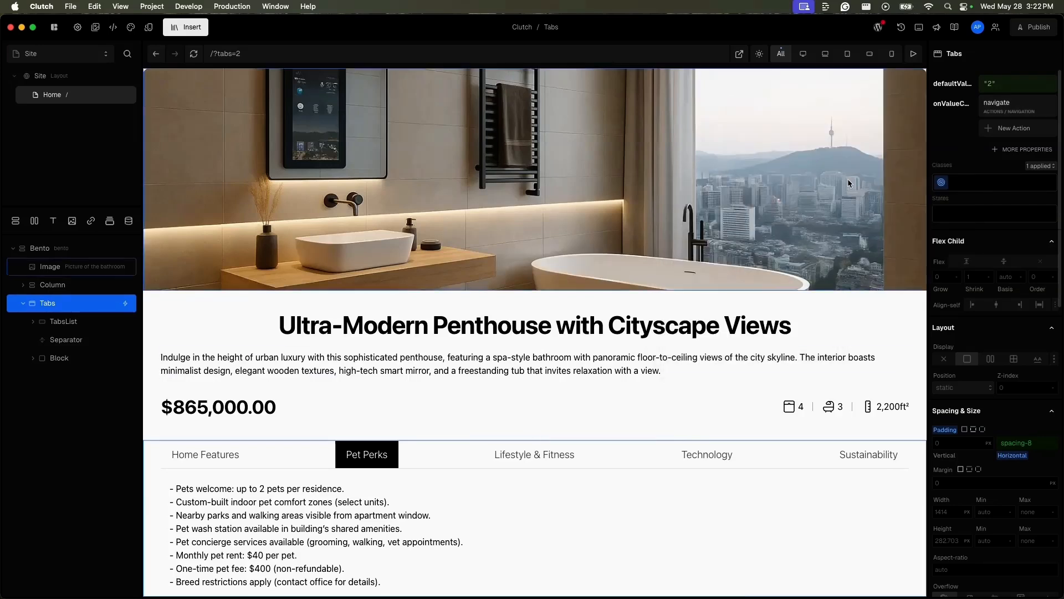
Step: Preview the page and test the URL navigation by switching to Lifestyle & Fitness, Technology and back to Lifestyle & Fitness
{"action": "left_click", "coordinate": [918, 56]}
{"action": "left_click", "coordinate": [538, 454]}
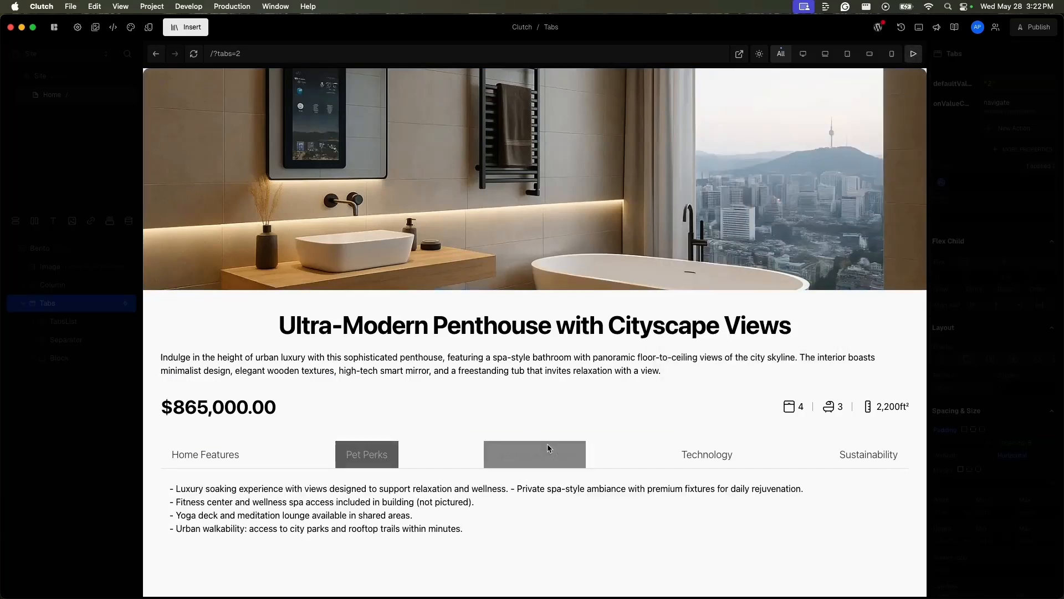
{"action": "left_click", "coordinate": [713, 458]}
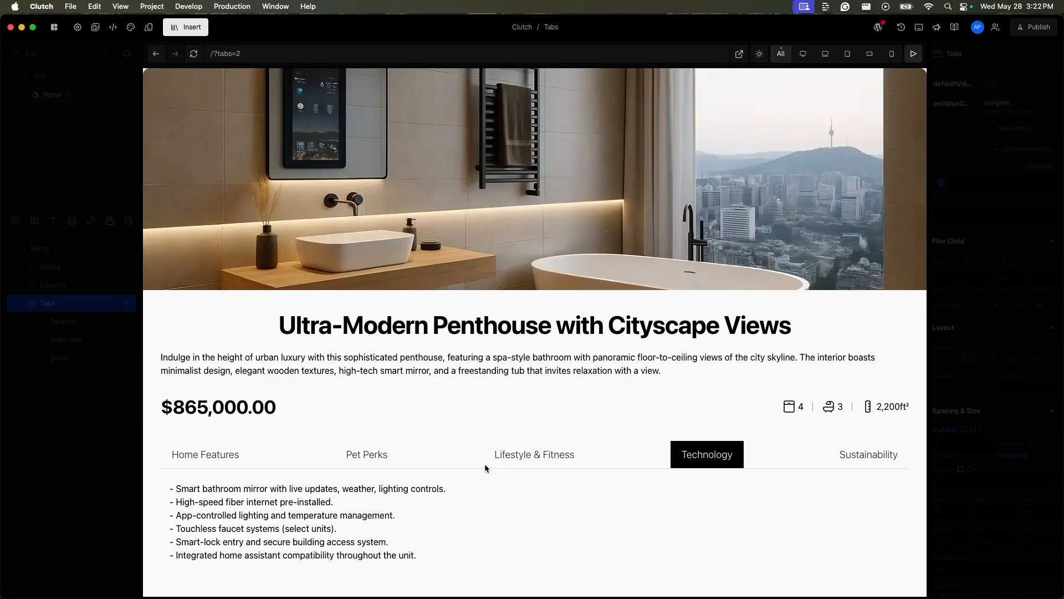
{"action": "left_click", "coordinate": [533, 459]}
Step: Review the Tabs element's defaultValue binding and the query parameter settings of its onValueChange navigate action
{"action": "left_click", "coordinate": [1023, 90]}
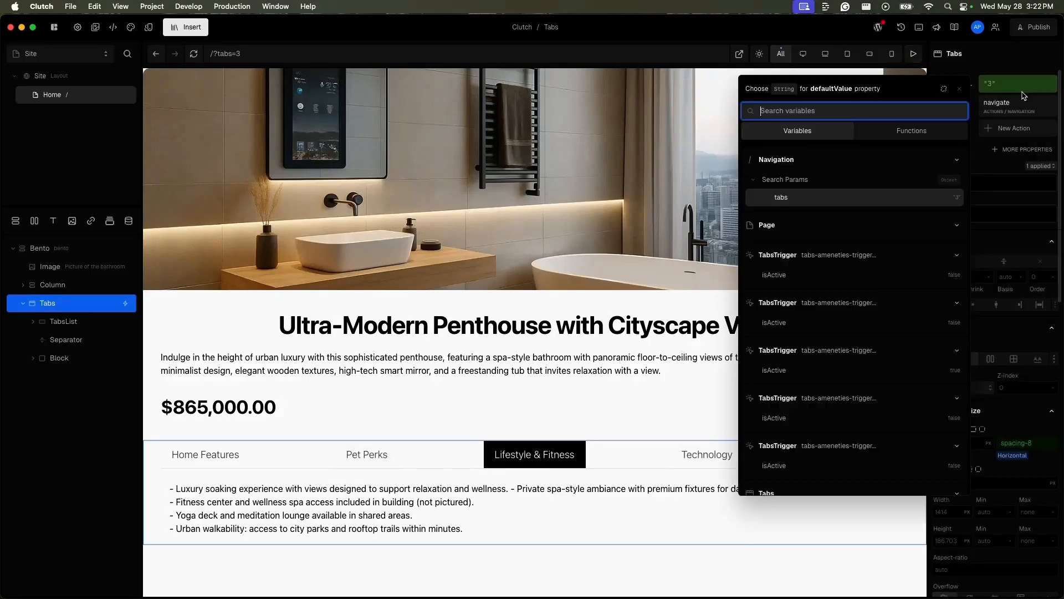
{"action": "left_click", "coordinate": [1021, 109]}
{"action": "left_click", "coordinate": [1021, 109]}
{"action": "left_click", "coordinate": [894, 187]}
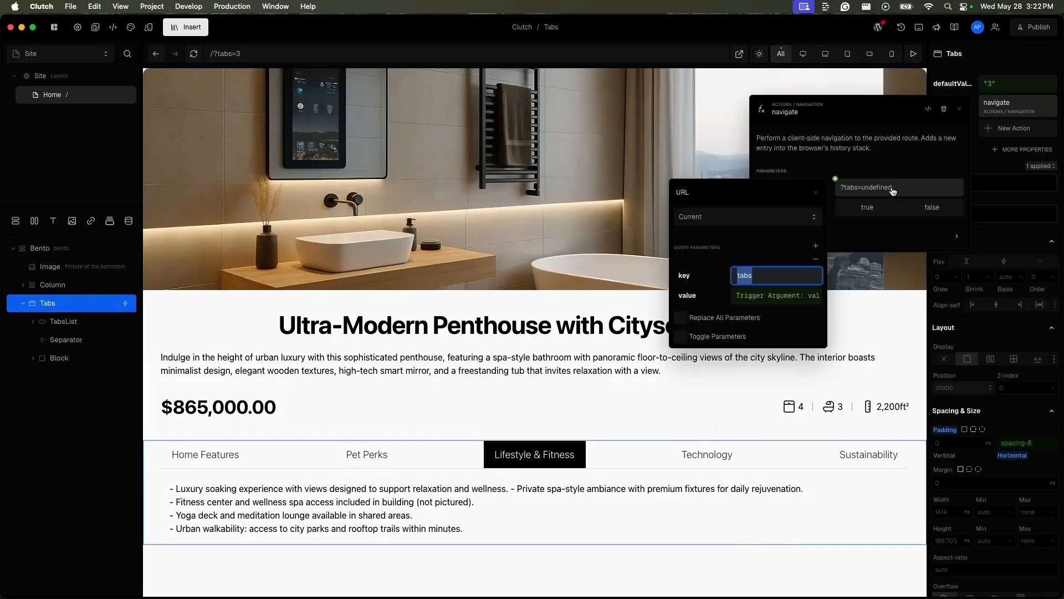
{"action": "left_click", "coordinate": [423, 370]}
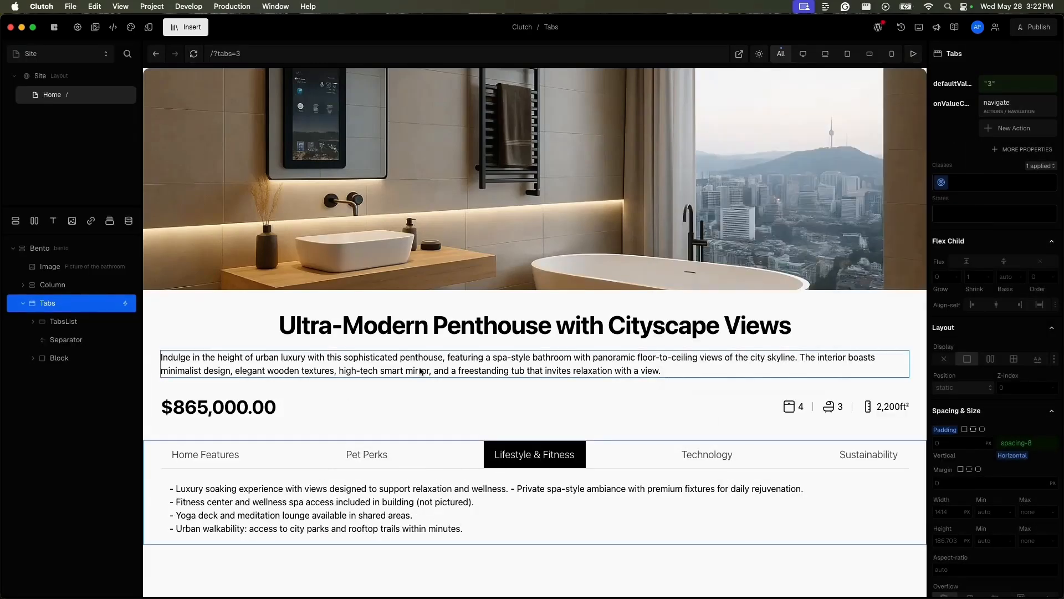
{"action": "left_click", "coordinate": [390, 454]}
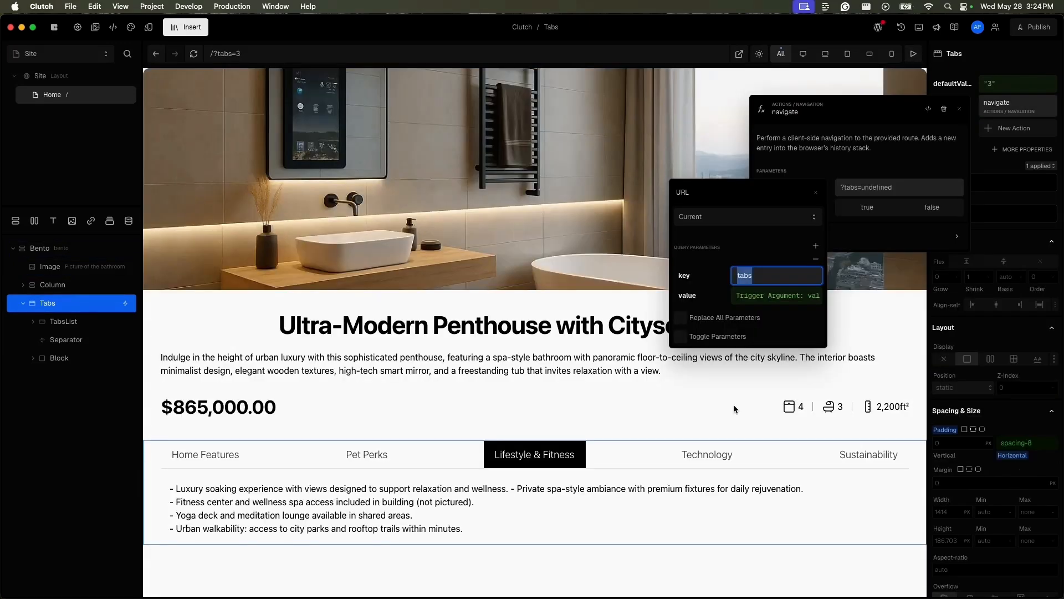
{"action": "key", "text": "Escape"}
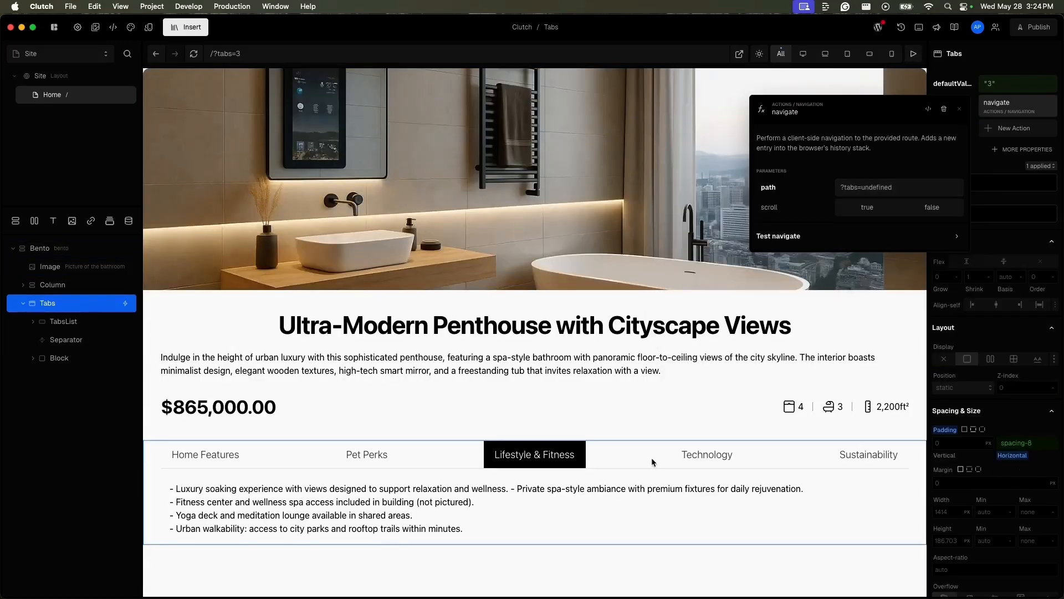
Step: Close the navigate action settings and preview the page, testing URL updates by switching between Pet Perks, Lifestyle & Fitness and Technology
{"action": "key", "text": "Escape"}
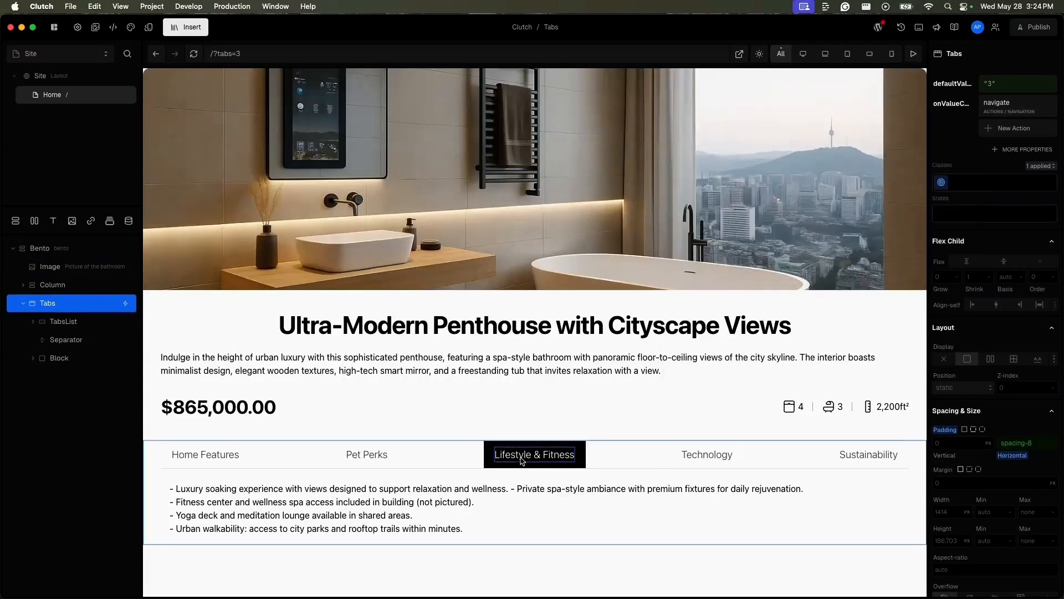
{"action": "left_click", "coordinate": [914, 54]}
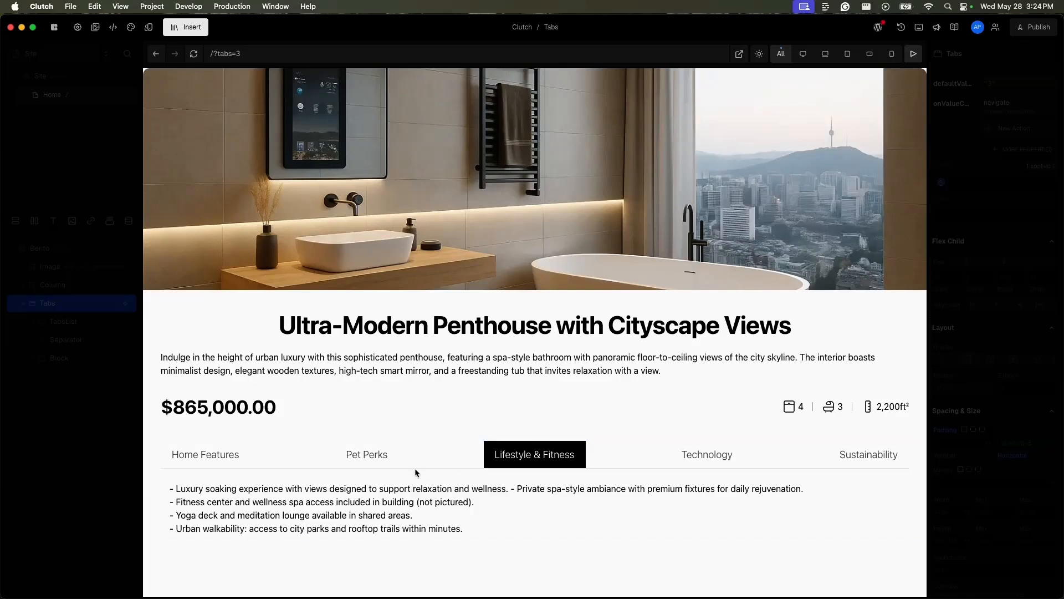
{"action": "left_click", "coordinate": [388, 459]}
{"action": "left_click", "coordinate": [495, 461]}
{"action": "left_click", "coordinate": [671, 454]}
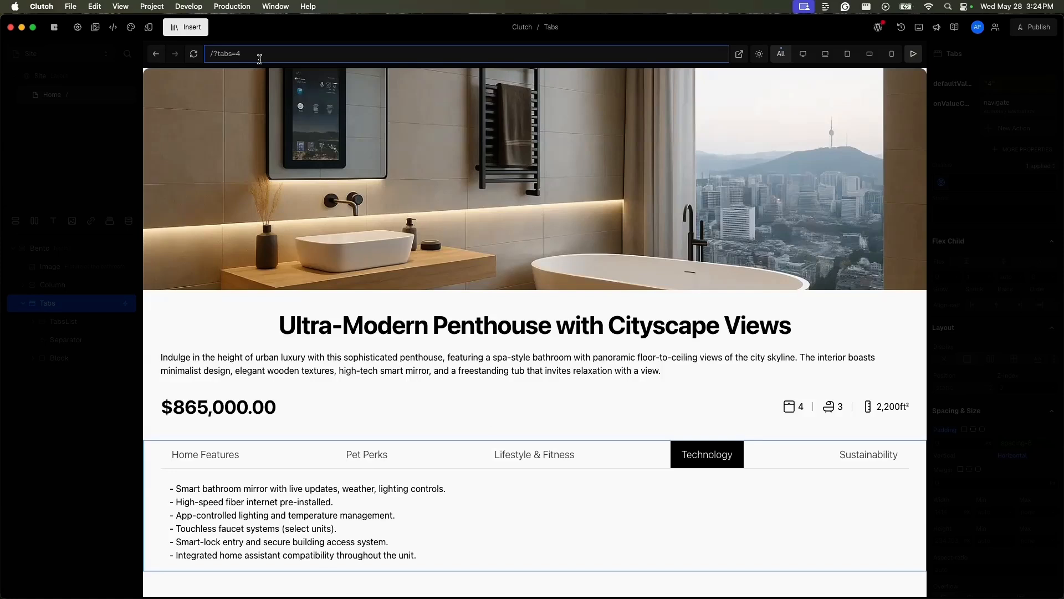
{"action": "left_click", "coordinate": [513, 461]}
{"action": "left_click", "coordinate": [363, 452]}
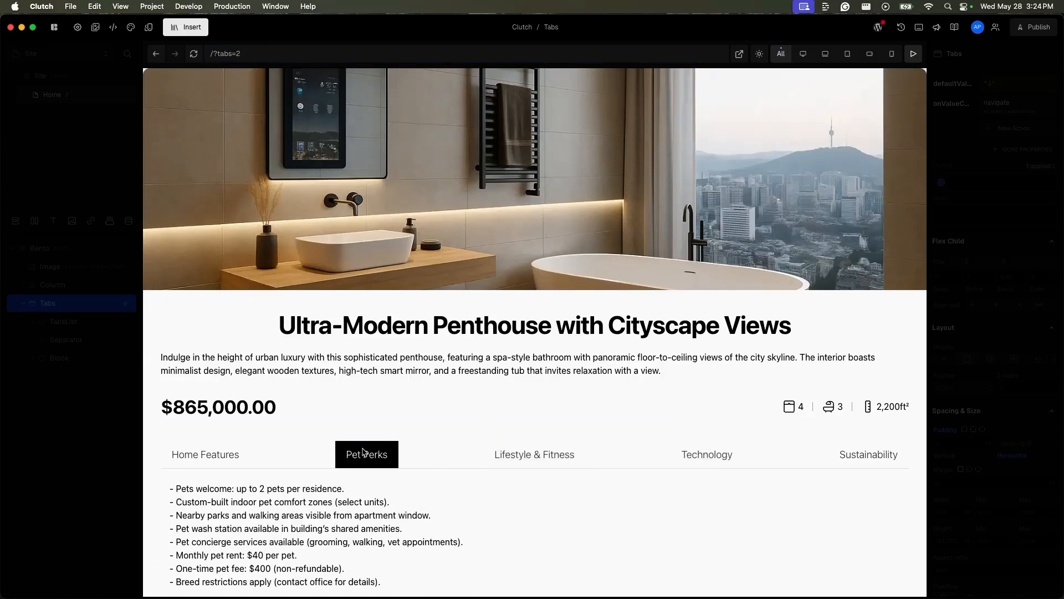
{"action": "left_click", "coordinate": [274, 56]}
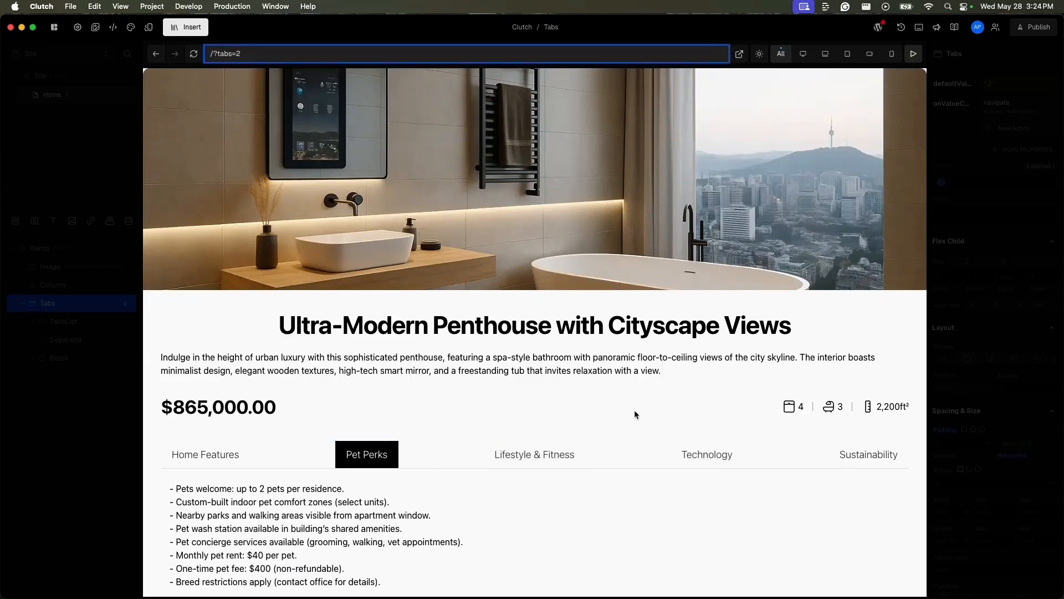
{"action": "left_click", "coordinate": [729, 461]}
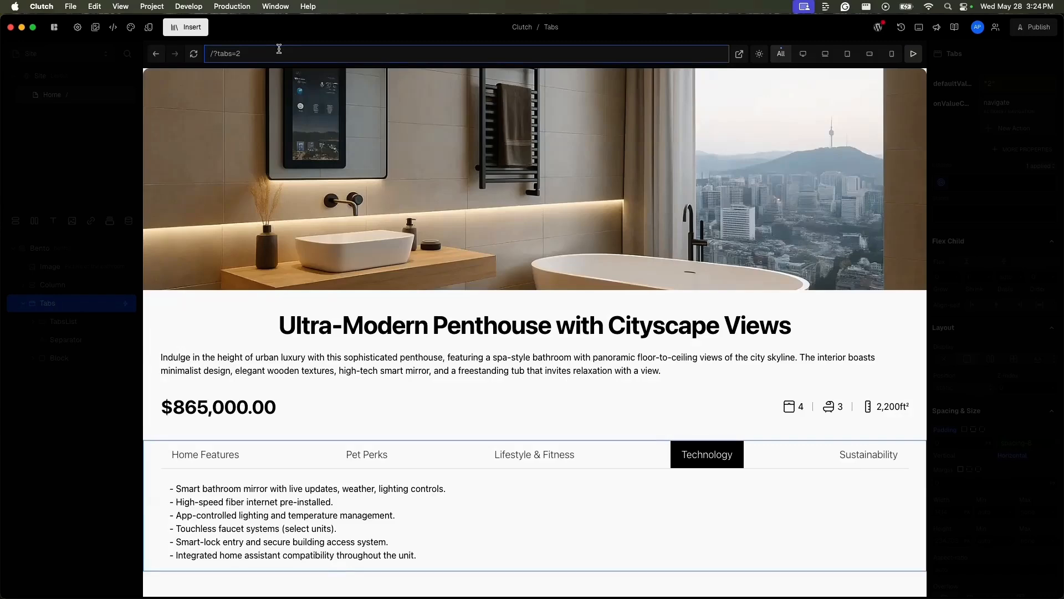
Step: Open the page in Chrome and test it with the URL parameter tabs=5 before switching back to Clutch
{"action": "left_click", "coordinate": [741, 54]}
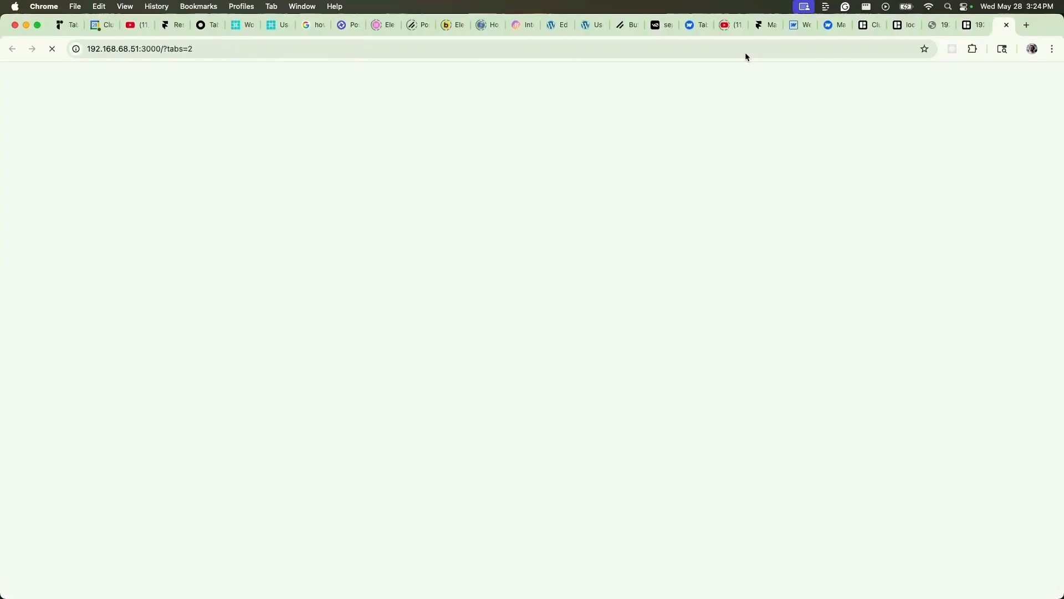
{"action": "left_click", "coordinate": [443, 46]}
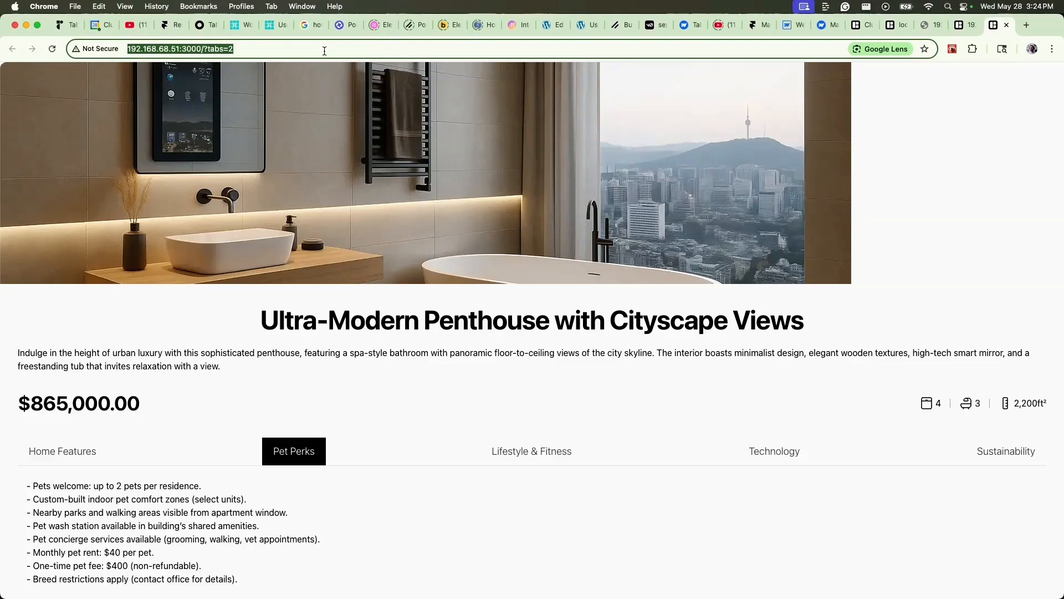
{"action": "left_click", "coordinate": [326, 53]}
{"action": "key", "text": "BackSpace"}
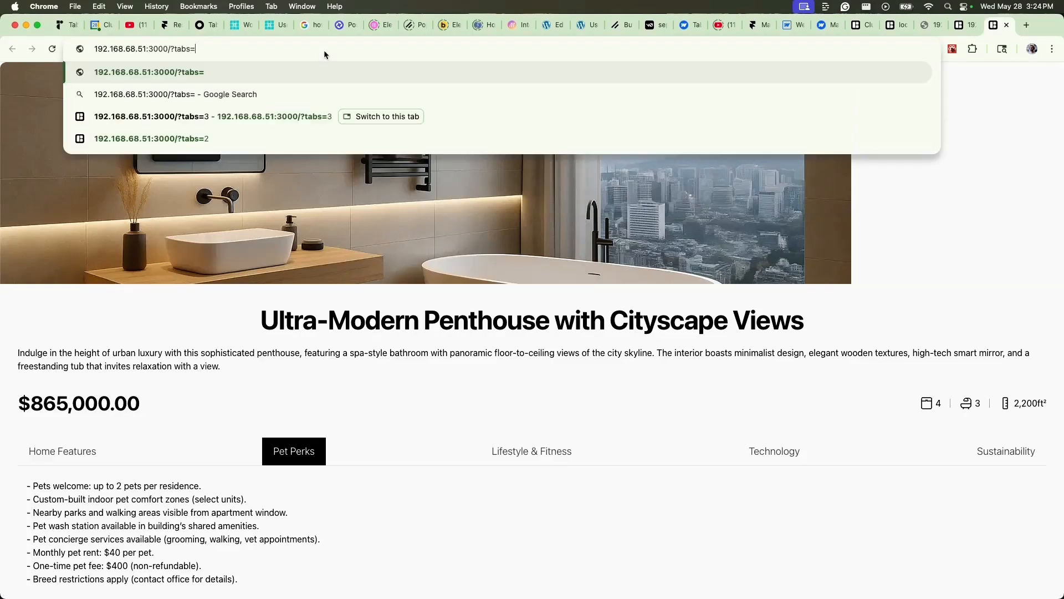
{"action": "type", "text": "5"}
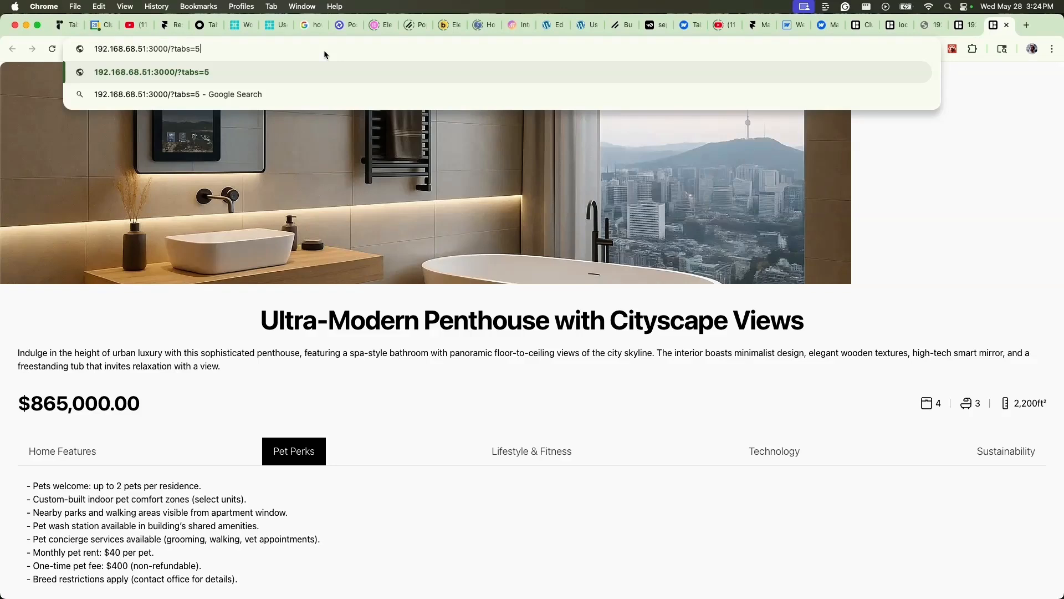
{"action": "key", "text": "Return"}
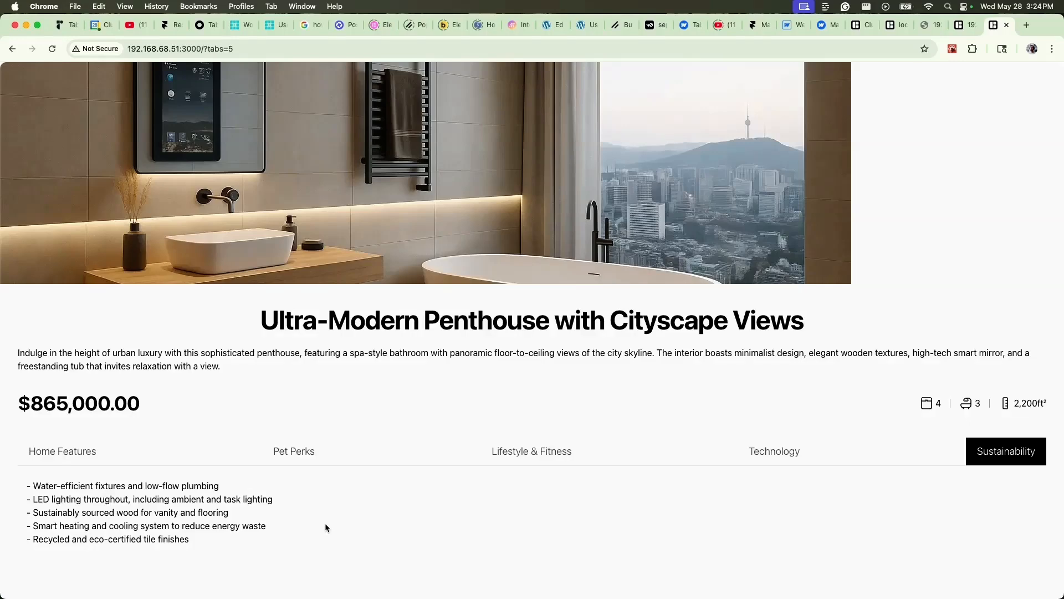
{"action": "key", "text": "super+Tab"}
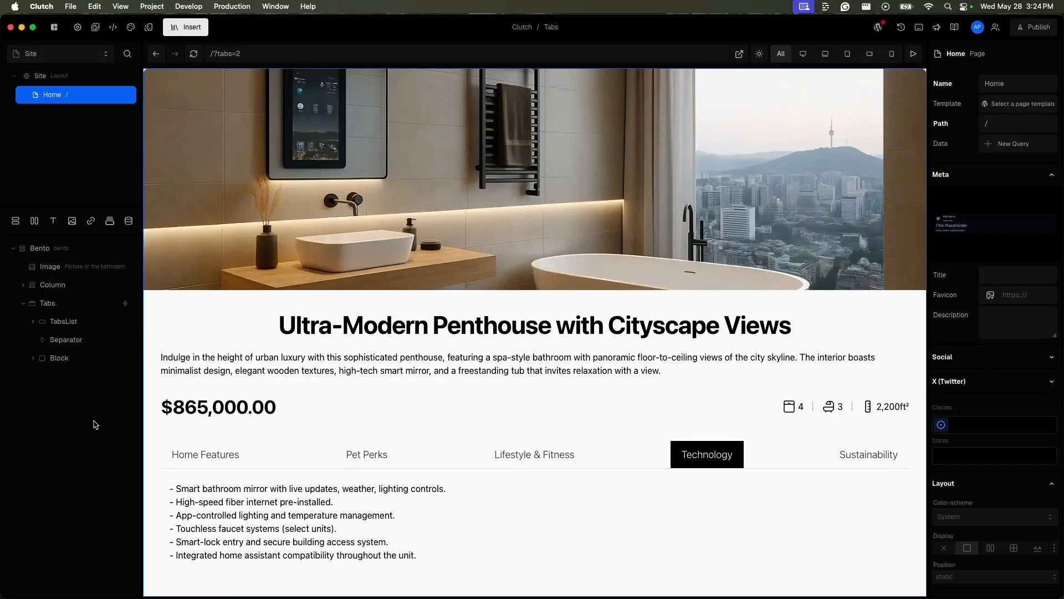